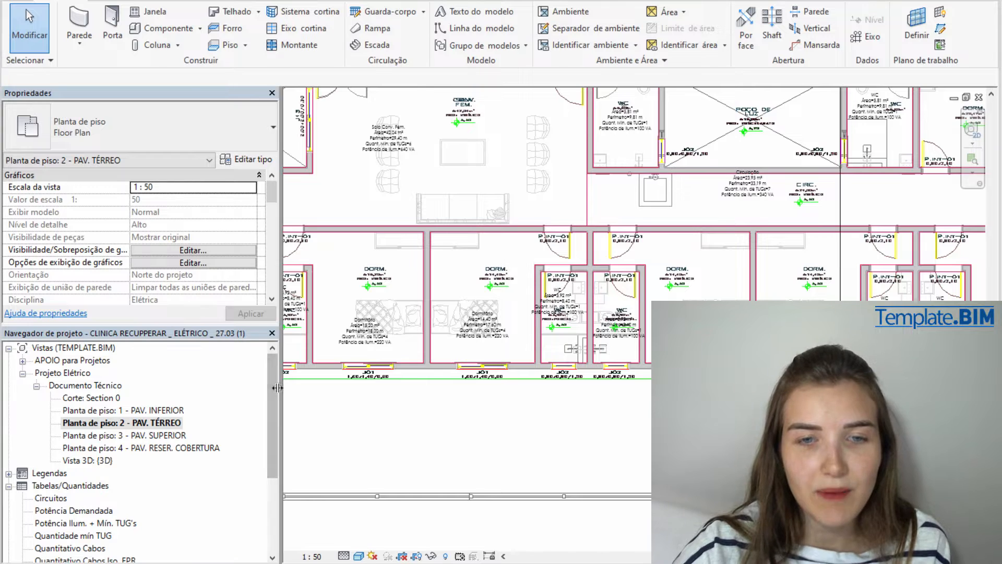
Widen the drawing area by narrowing the docked palettes, and inspect the imported architectural DWG on the ground-floor plan
drag(281, 392, 189, 393)
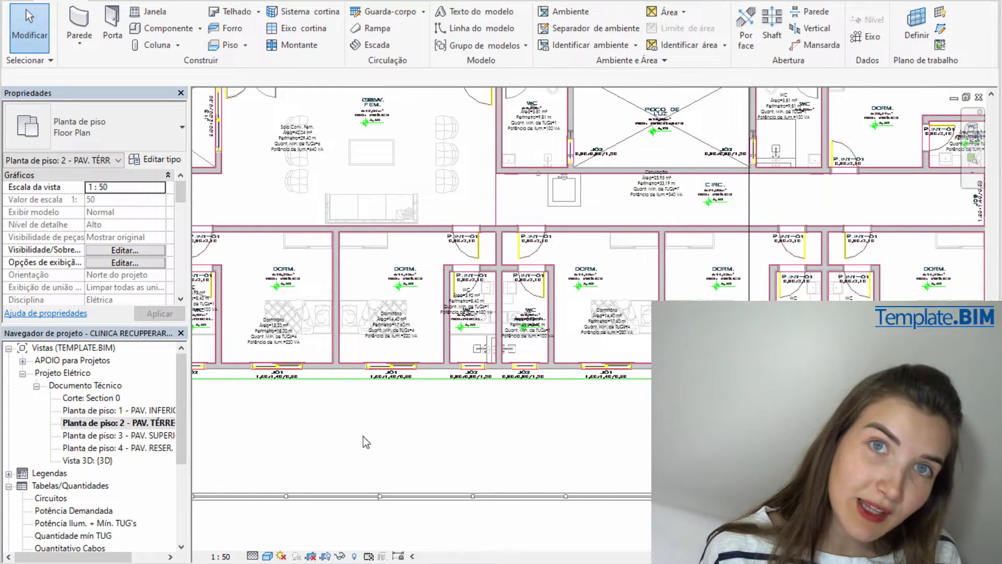
click(453, 180)
middle_drag(409, 172, 412, 222)
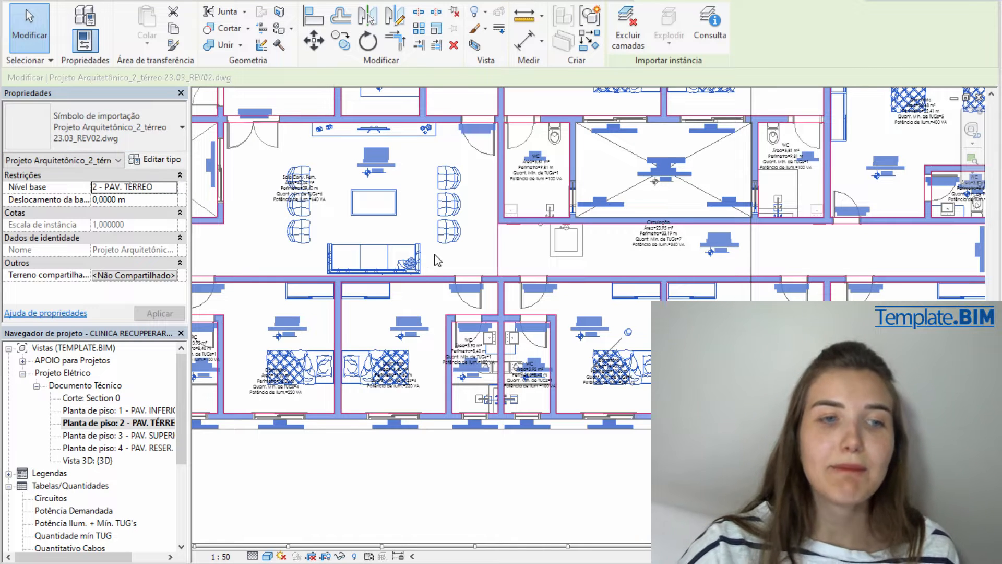
middle_drag(488, 272, 517, 286)
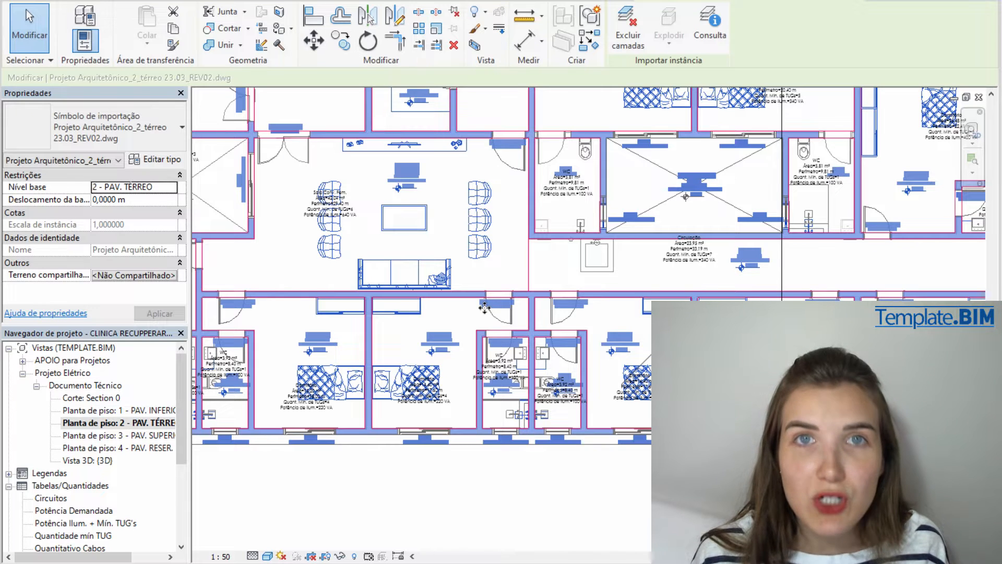
key(Escape)
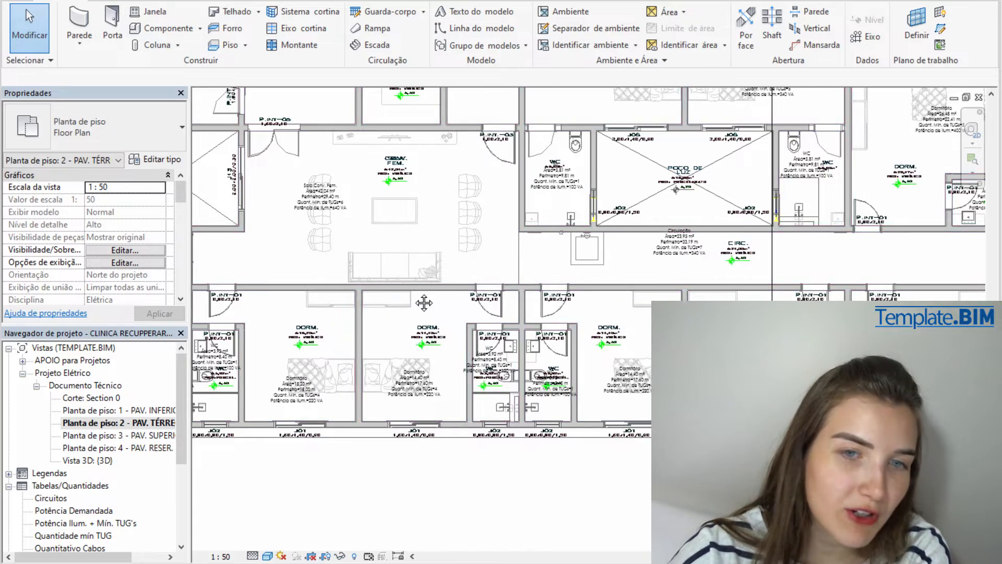
Move the Hall space tag to the empty floor area just below the reception desk
scroll(424, 325, up, 2)
scroll(424, 325, down, 2)
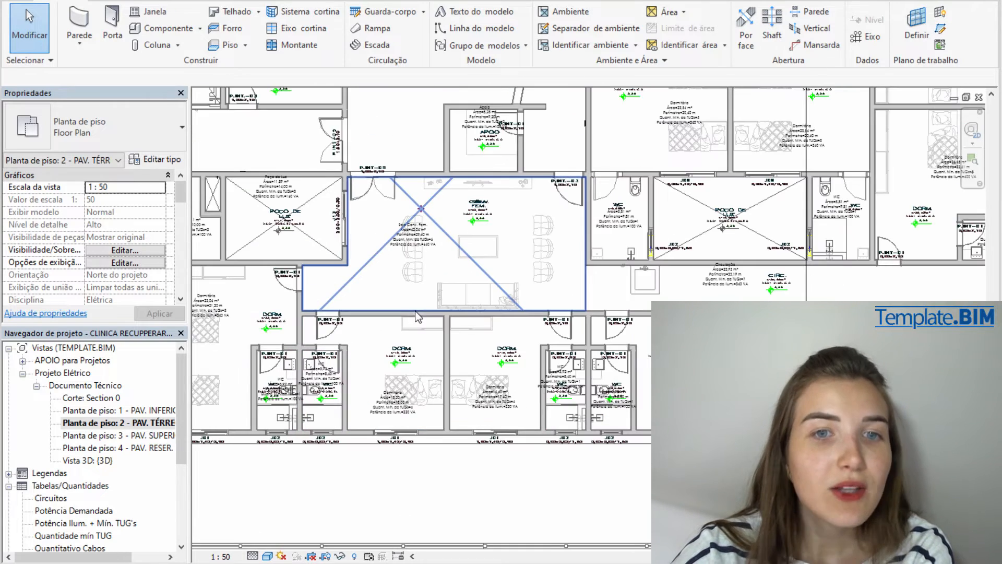
middle_drag(218, 196, 543, 253)
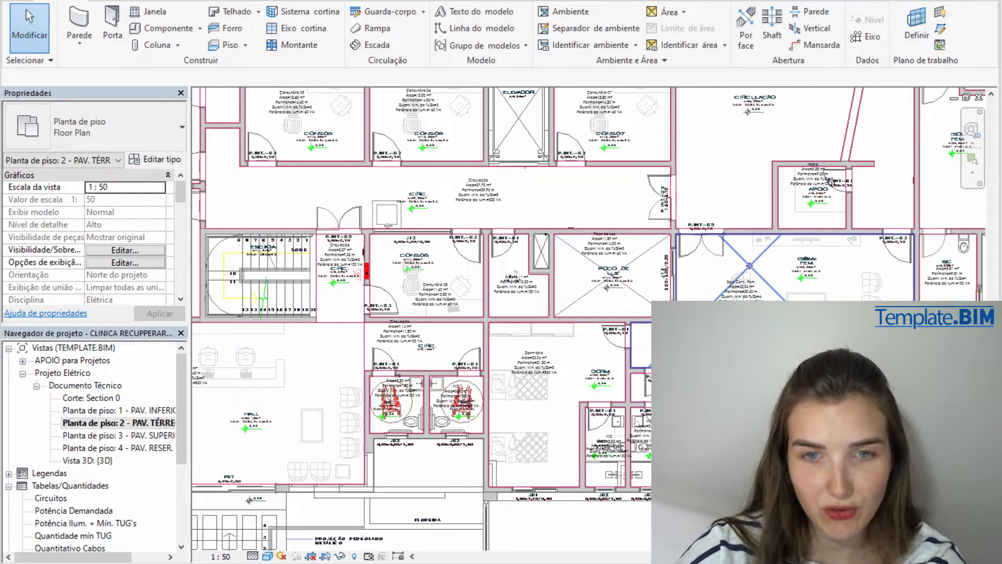
middle_drag(607, 339, 613, 342)
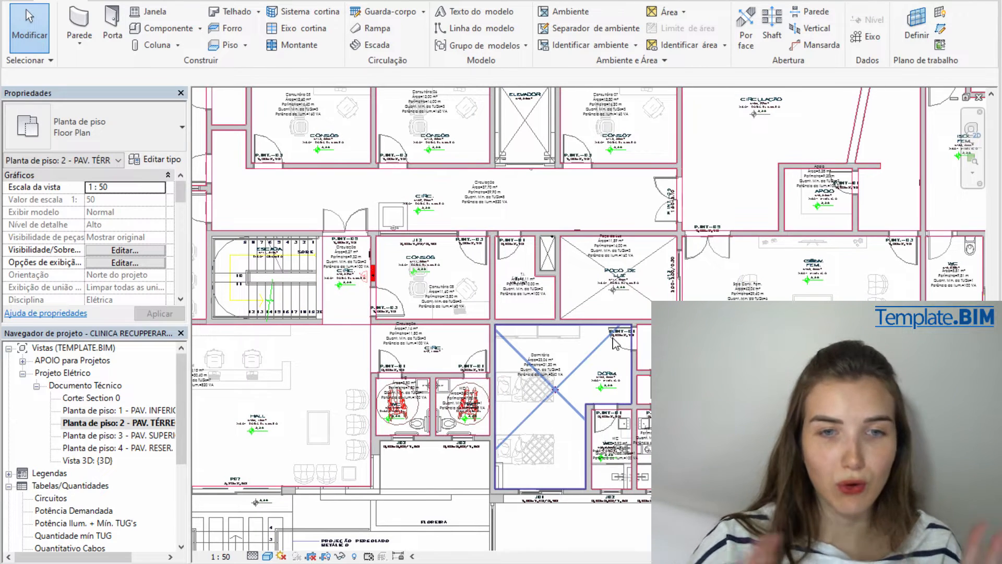
scroll(298, 416, up, 3)
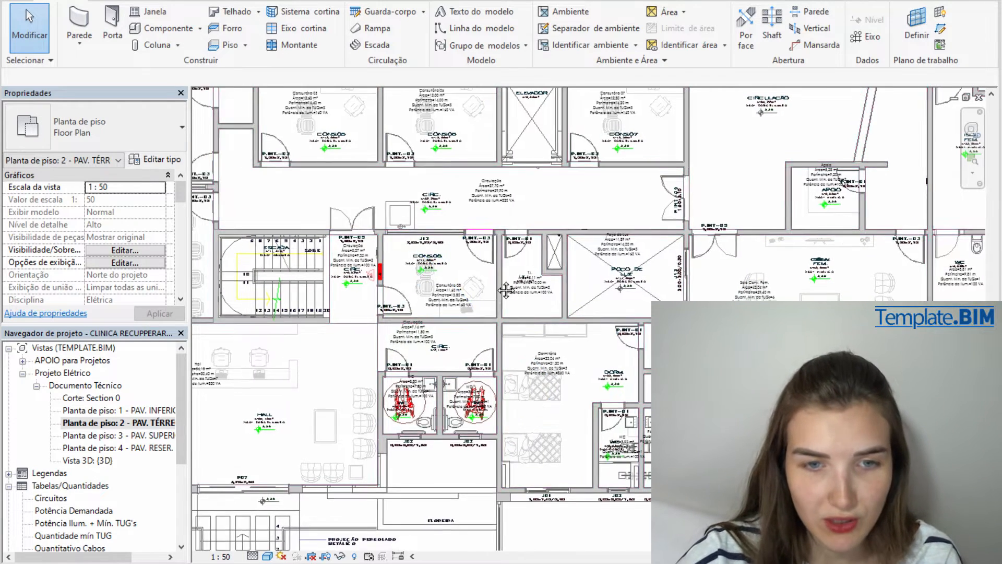
scroll(297, 416, up, 1)
scroll(349, 403, up, 2)
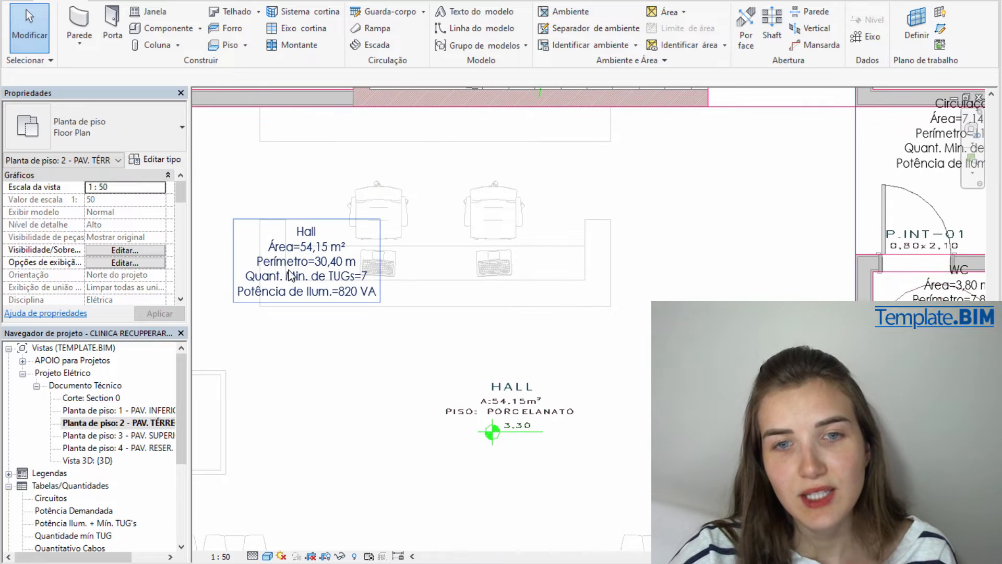
click(291, 275)
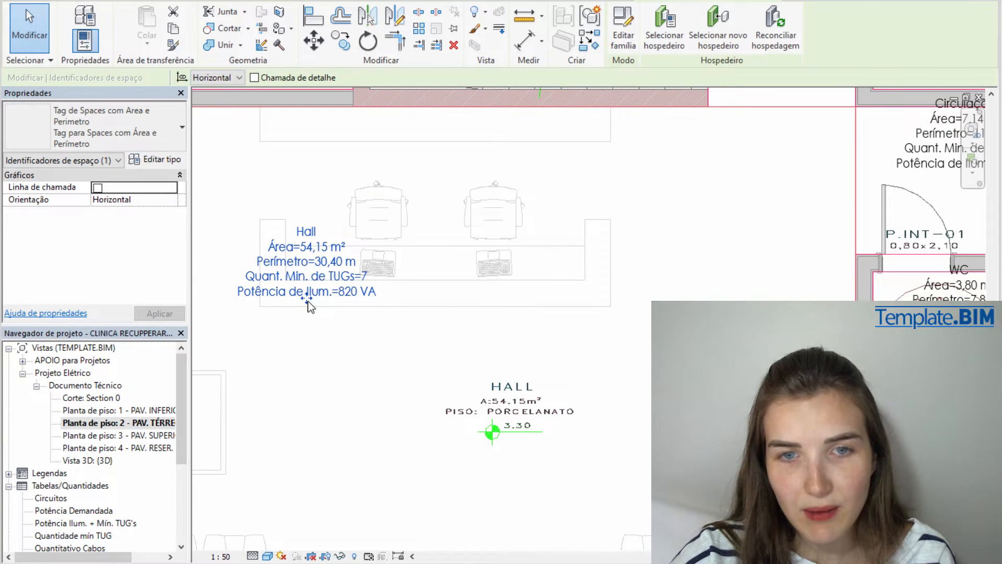
drag(308, 304, 337, 364)
key(Escape)
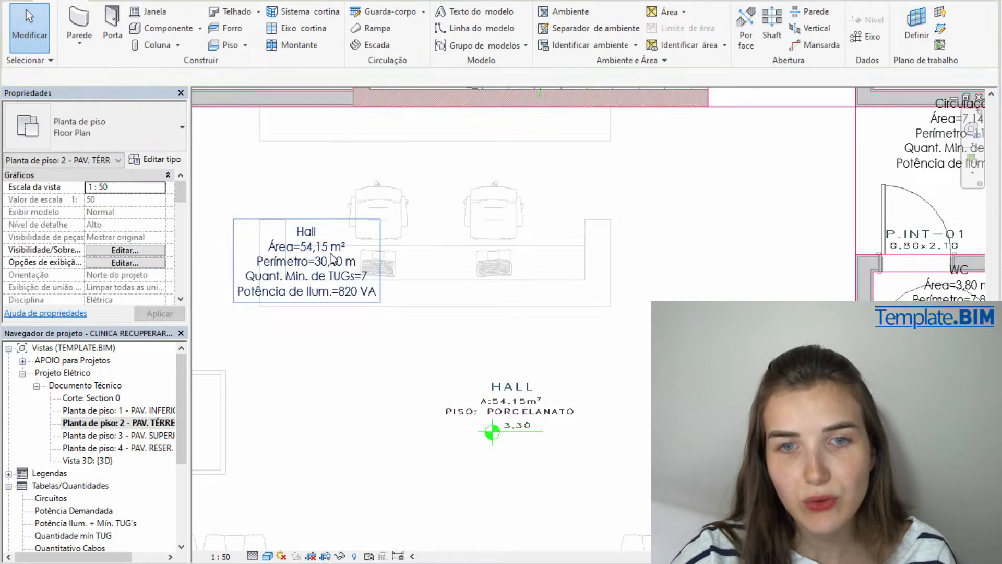
drag(332, 256, 342, 341)
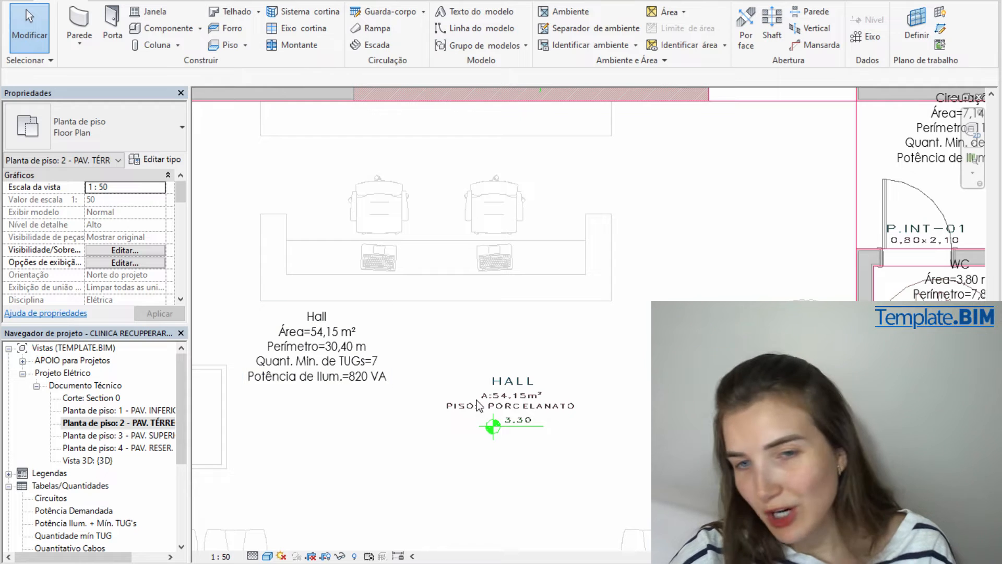
Compare the Hall tag's area with the architectural drawing's room label, and delete the existing Hall space and tag
scroll(402, 447, down, 2)
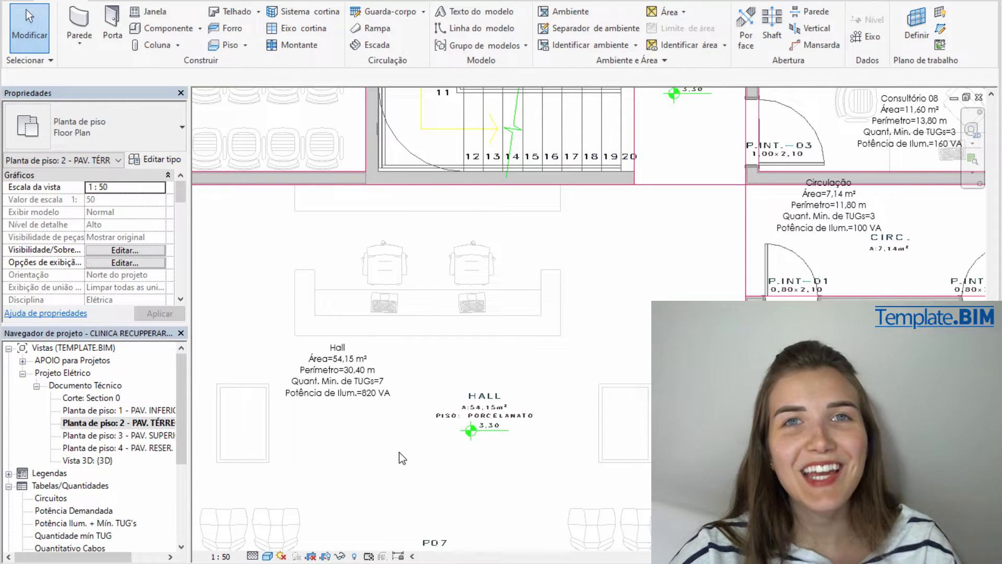
click(349, 364)
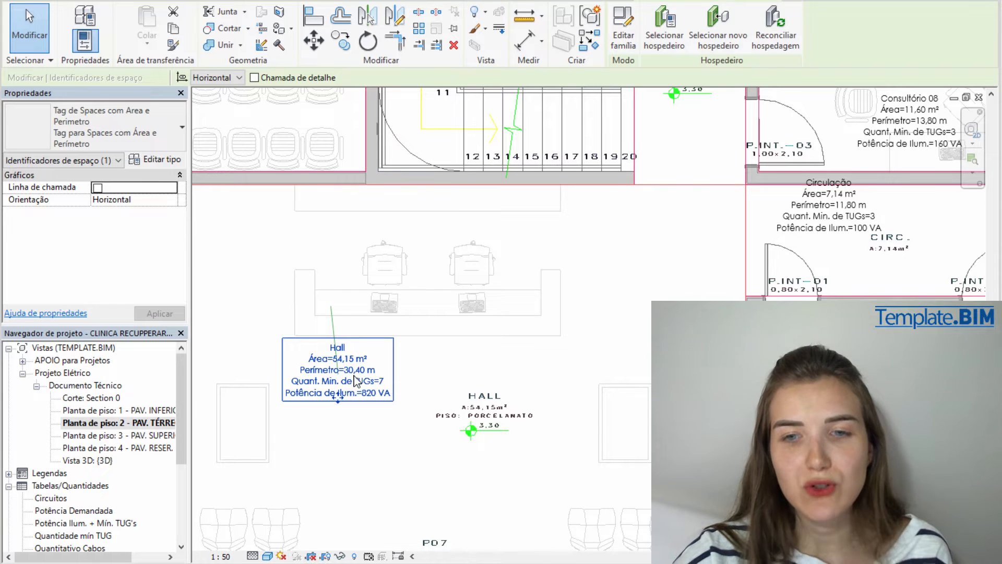
scroll(499, 389, up, 2)
scroll(566, 454, up, 1)
middle_drag(570, 451, 568, 419)
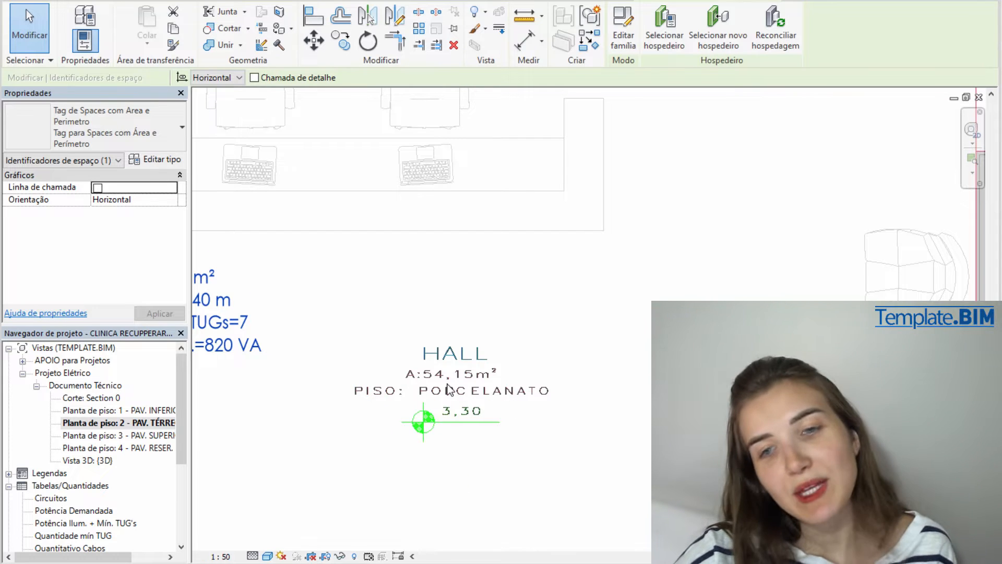
scroll(584, 319, down, 8)
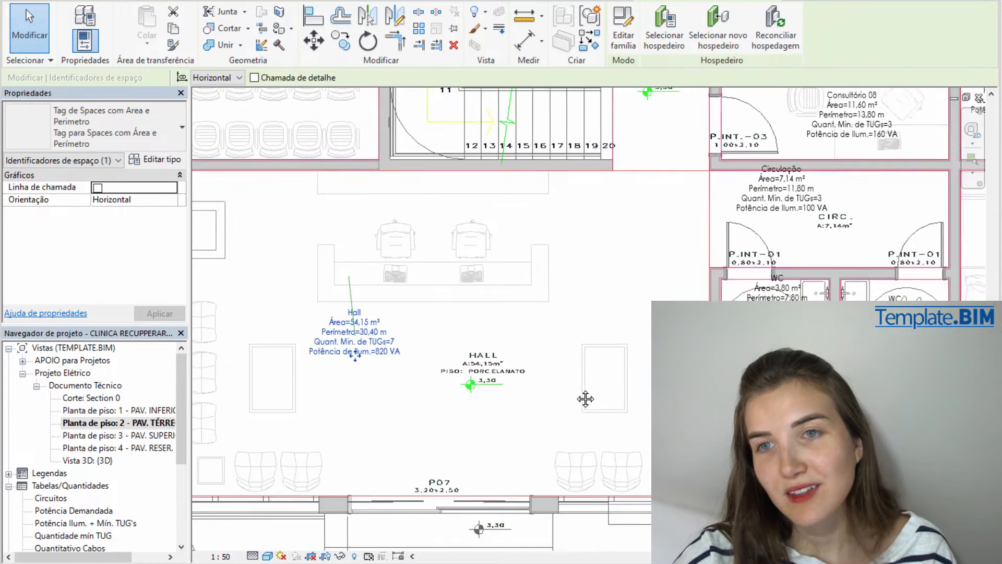
middle_drag(584, 369, 533, 391)
scroll(534, 395, up, 8)
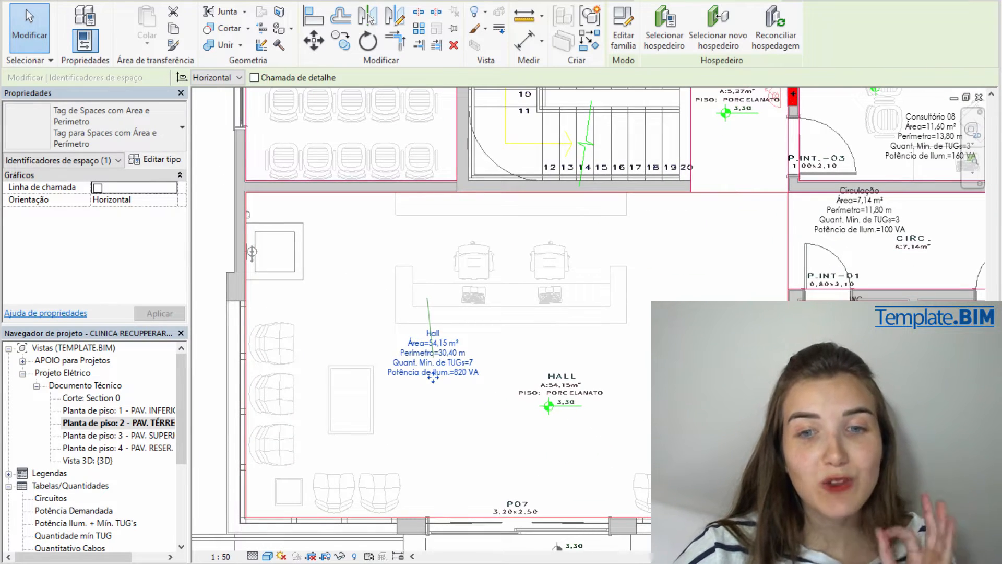
key(Delete)
scroll(589, 367, down, 2)
middle_drag(647, 353, 593, 379)
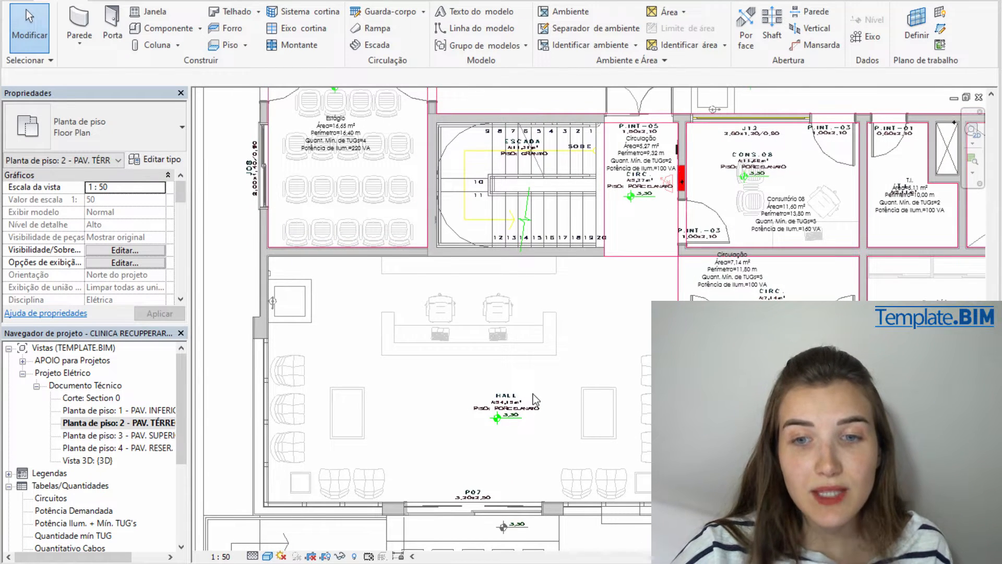
Place a new tagged space in the Hall with the Espaço tool, keeping the 4 m upper offset
scroll(491, 366, down, 1)
middle_drag(490, 366, 416, 369)
click(270, 1)
click(408, 11)
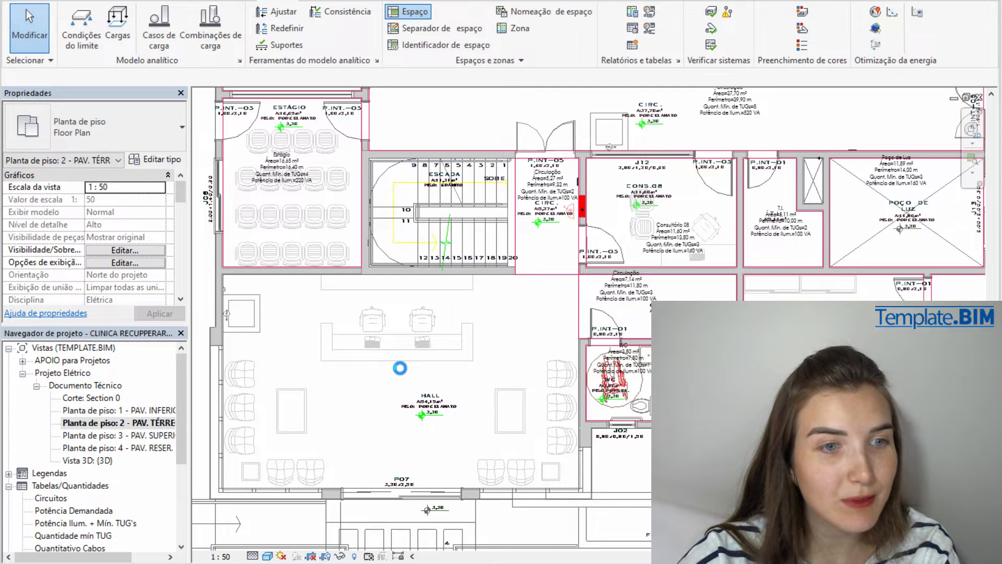
click(374, 380)
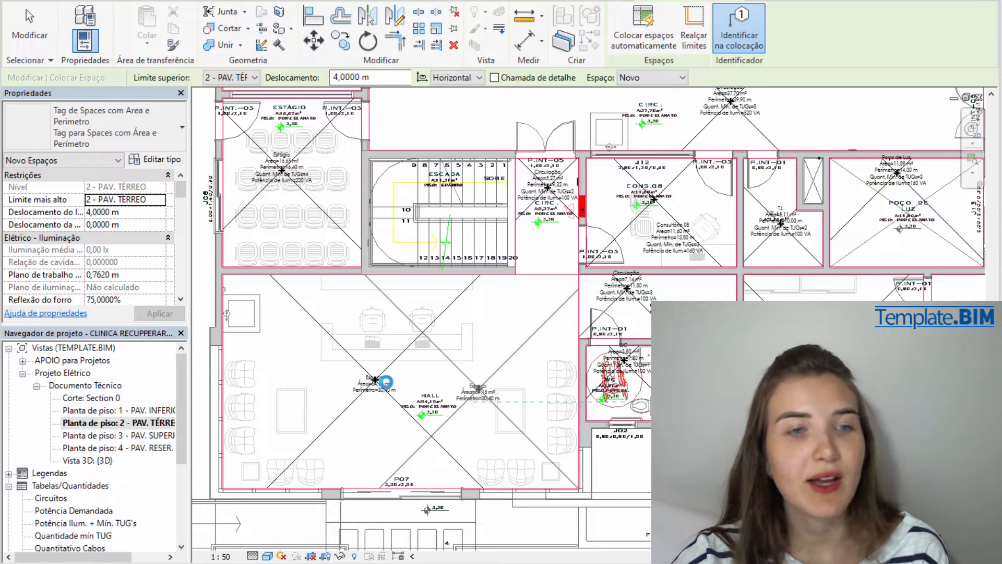
key(Escape)
key(Escape)
Examine the area and perimeter on the new space's tag and the extent of the space within the Hall
scroll(385, 386, up, 6)
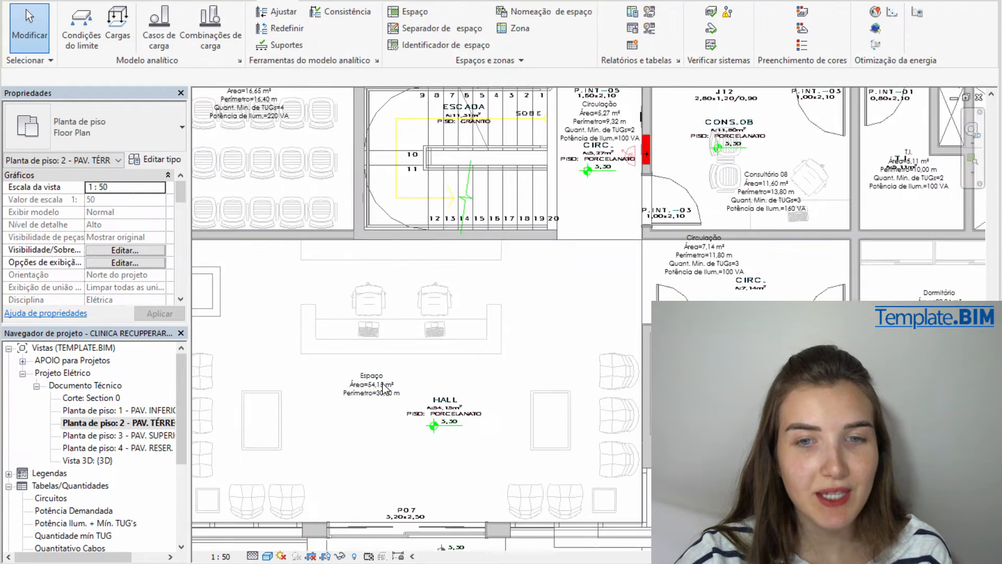
middle_drag(385, 391, 398, 359)
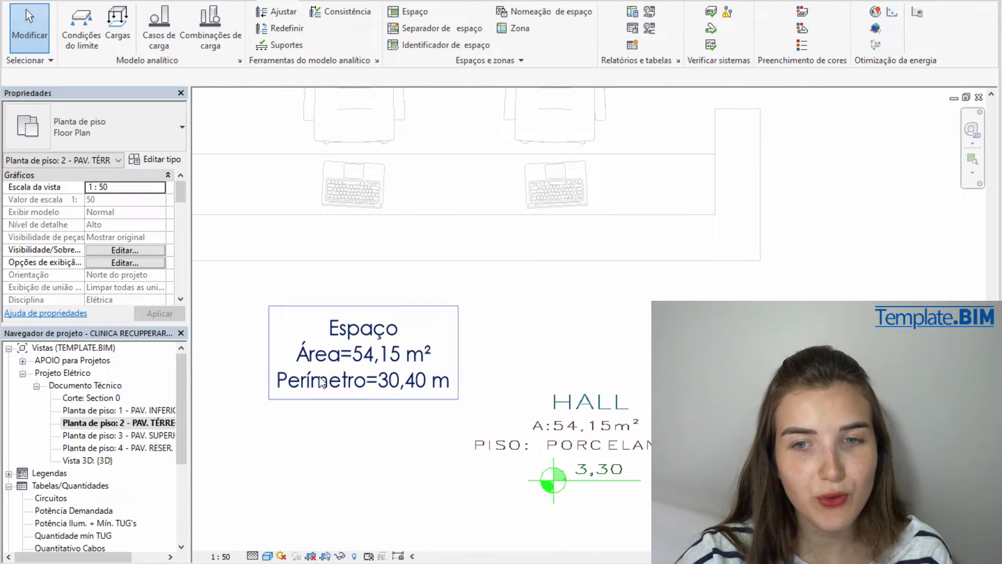
scroll(485, 384, down, 5)
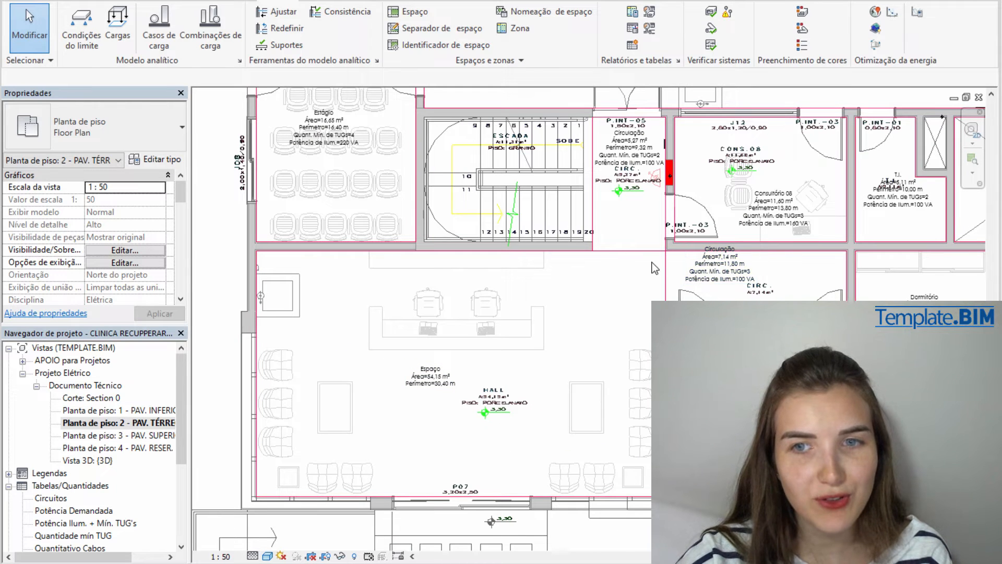
click(647, 257)
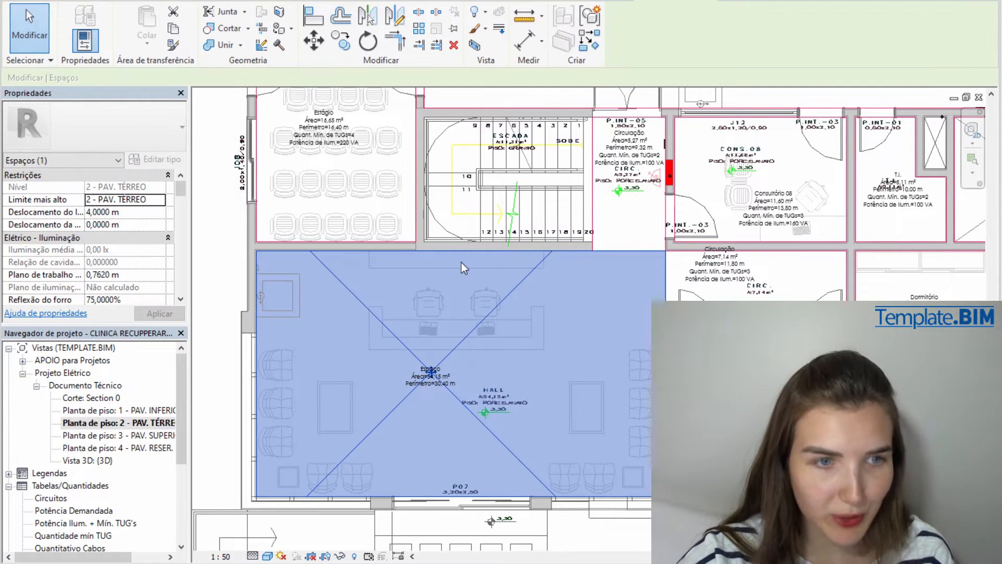
scroll(600, 379, down, 1)
middle_drag(588, 361, 584, 375)
scroll(468, 403, up, 7)
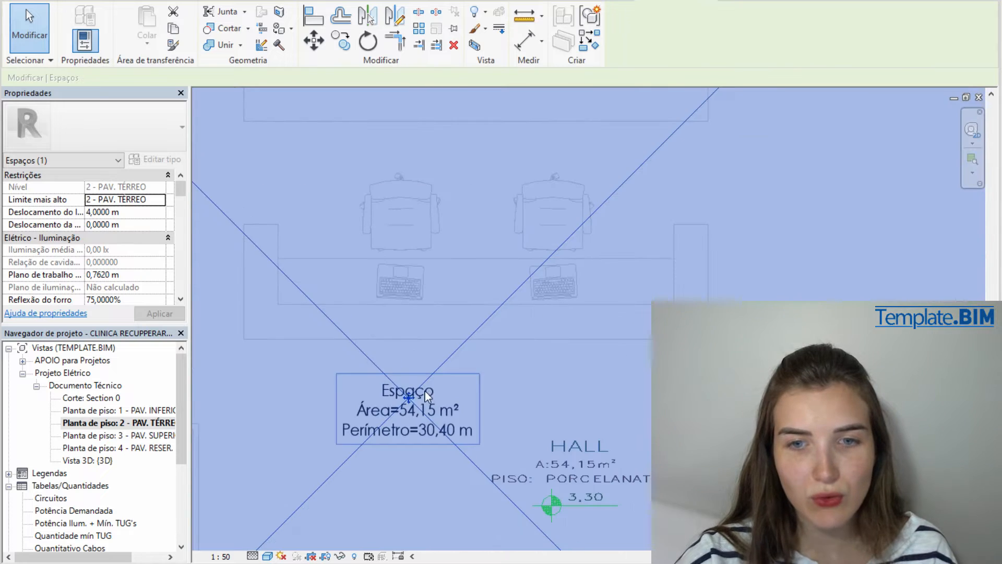
Rename the new space as Hall through its tag's parameter values
key(Escape)
click(422, 390)
click(396, 402)
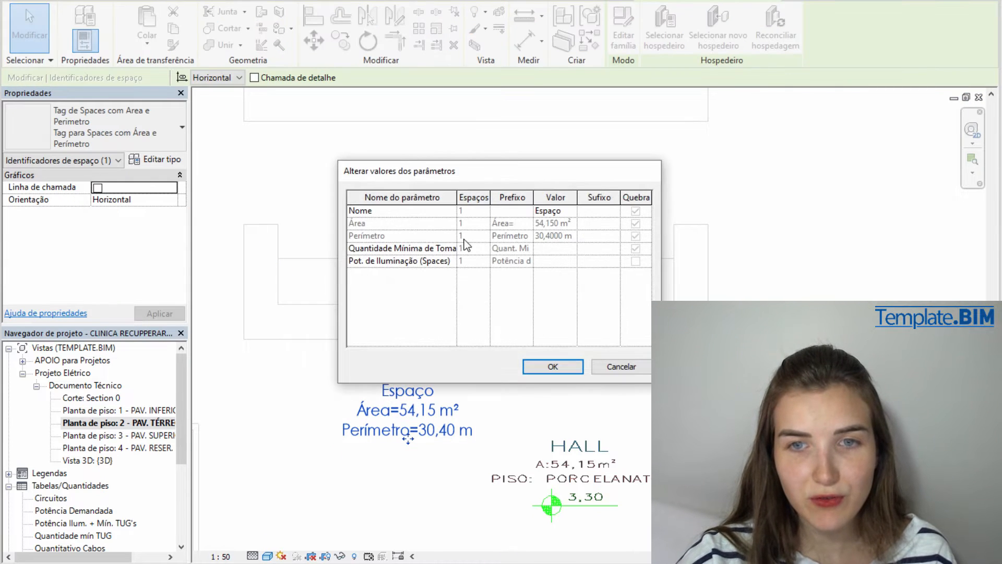
click(561, 211)
double_click(562, 211)
text(Hall)
click(564, 367)
click(578, 369)
Compare the renamed Hall tag's area with the room label in the architectural DWG
scroll(577, 369, down, 3)
scroll(628, 346, down, 1)
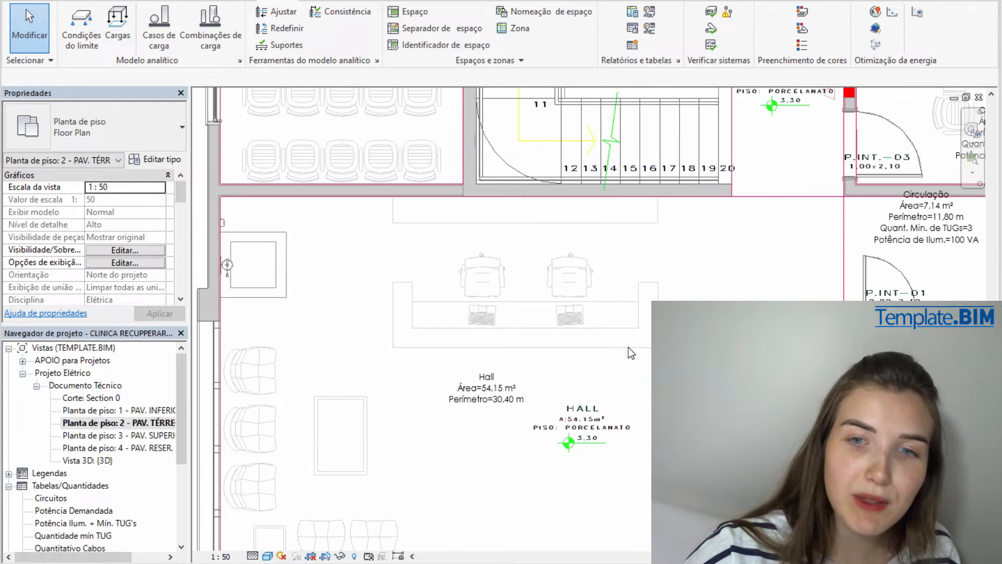
scroll(628, 346, down, 3)
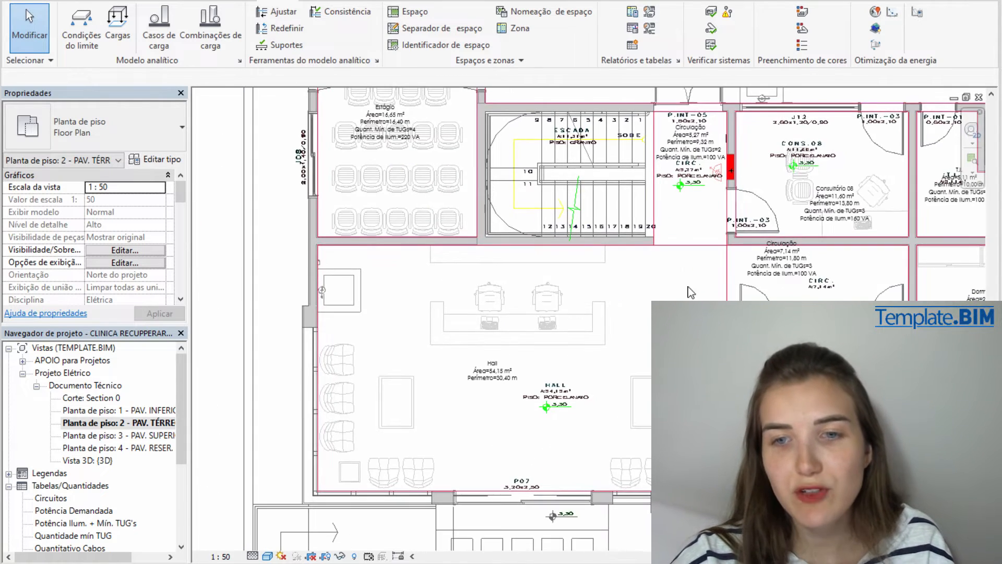
scroll(532, 422, up, 3)
click(518, 346)
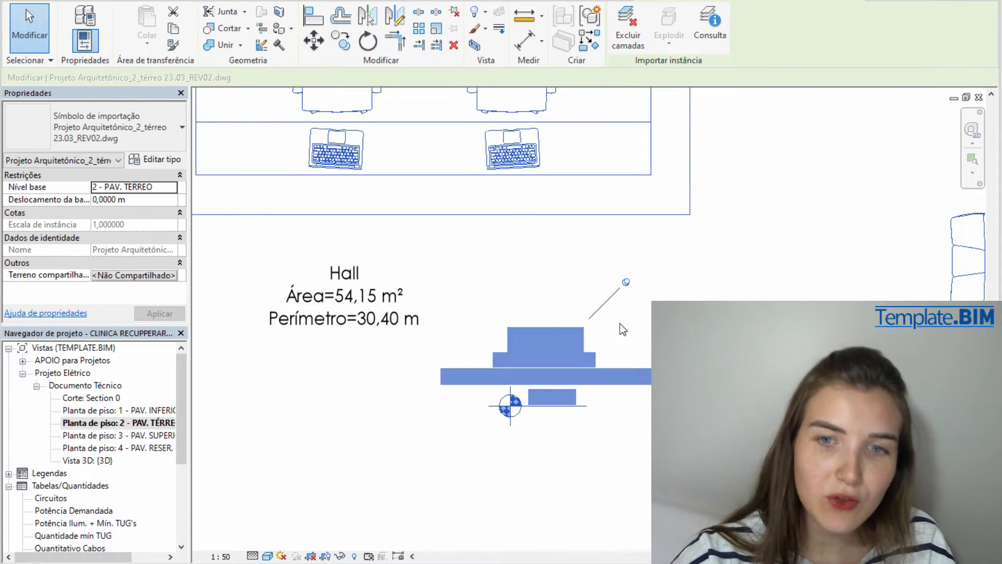
key(Escape)
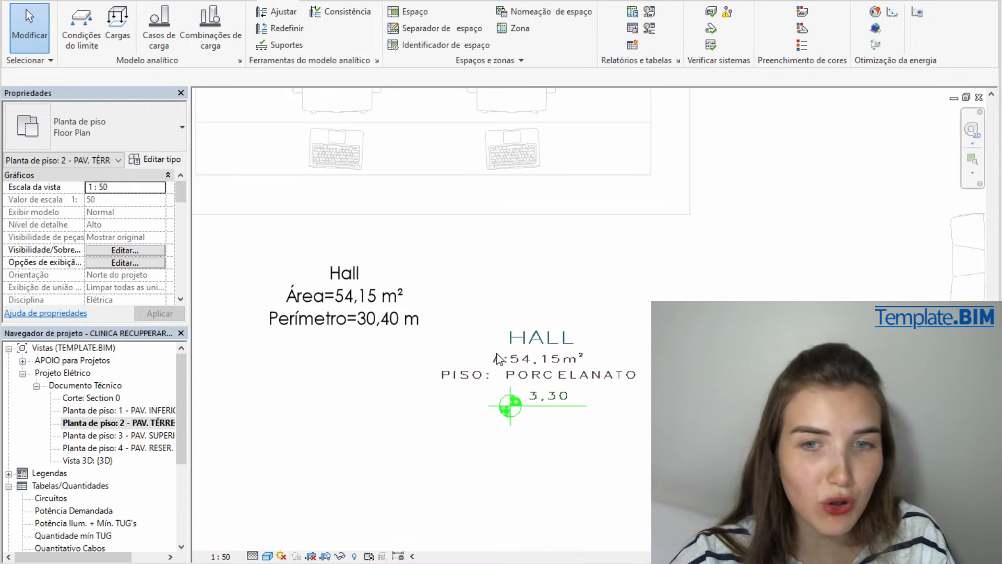
Examine the Estágio room's space and compare its tag with the architectural room label
scroll(639, 344, down, 3)
middle_drag(621, 374, 614, 501)
middle_drag(463, 248, 535, 473)
scroll(470, 265, up, 2)
middle_drag(476, 302, 475, 412)
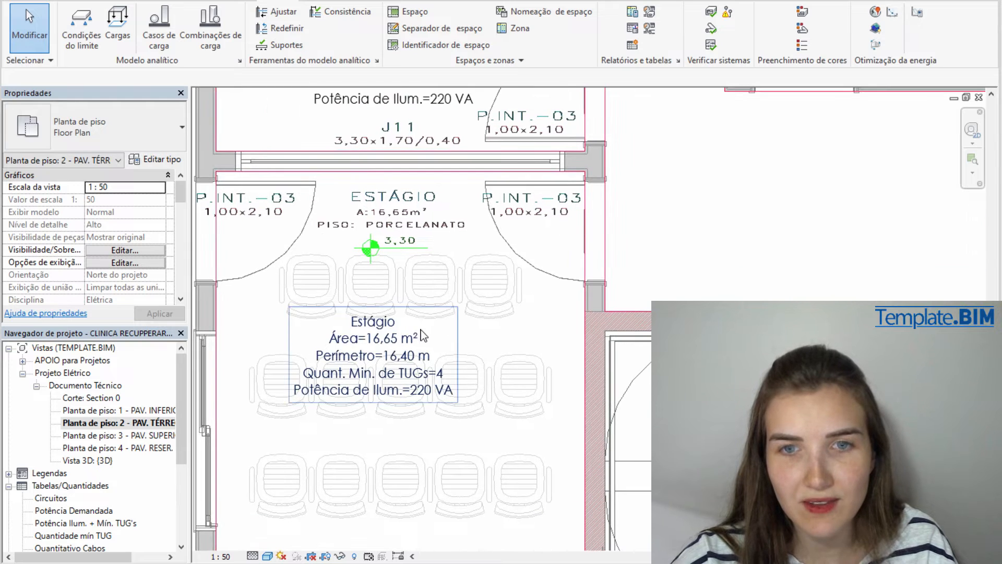
scroll(454, 315, down, 1)
scroll(385, 316, down, 2)
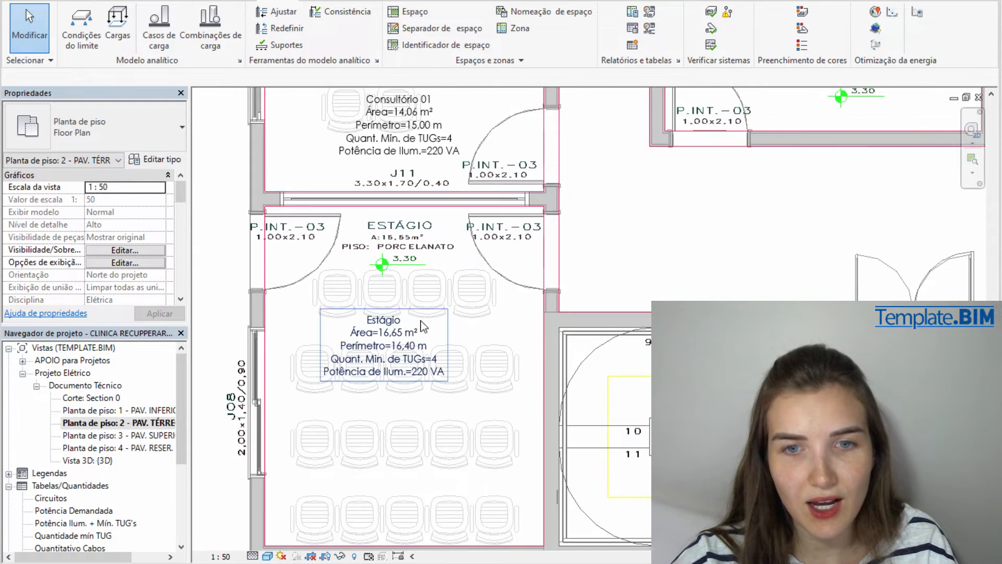
click(284, 255)
scroll(283, 254, down, 1)
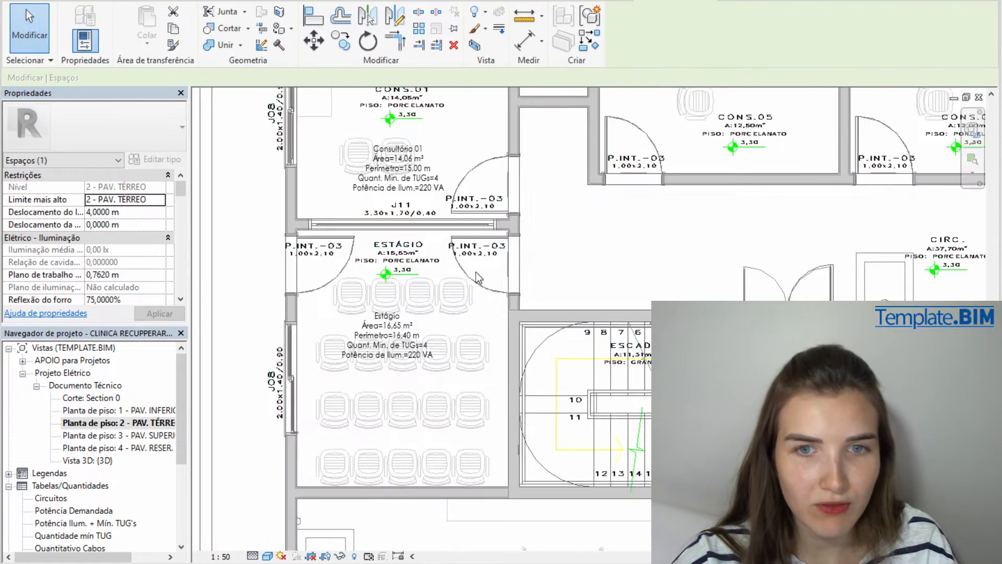
Examine the space of the circulation corridor beside the consulting rooms and compare its tag with the architectural label
scroll(547, 293, down, 1)
middle_drag(479, 268, 371, 316)
click(570, 207)
middle_drag(604, 308, 349, 289)
key(Escape)
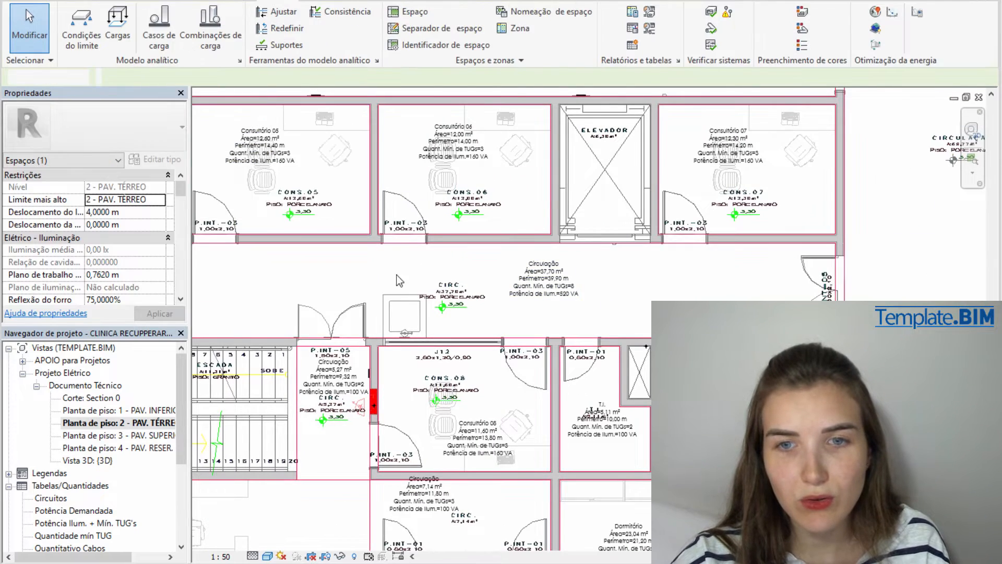
scroll(449, 298, up, 2)
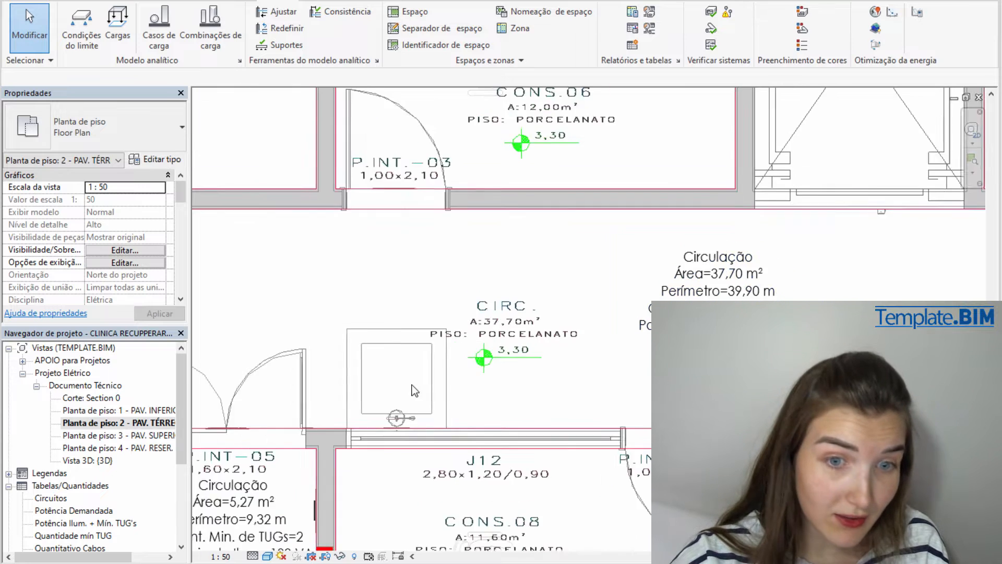
Select the large circulation corridor's space below Consultórios 05 and 06 and examine its boundaries against the architectural drawing
middle_drag(498, 396, 615, 372)
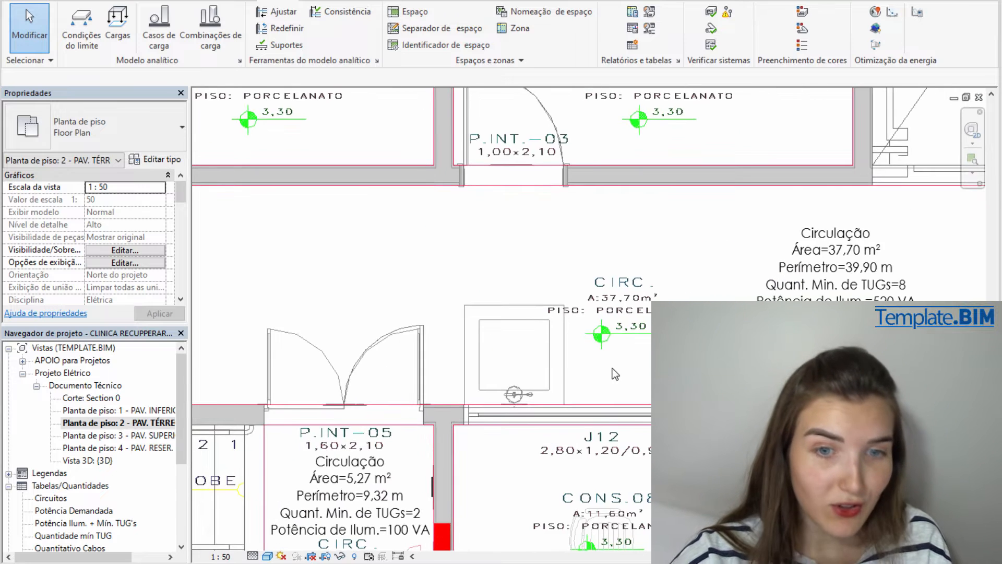
scroll(614, 371, down, 2)
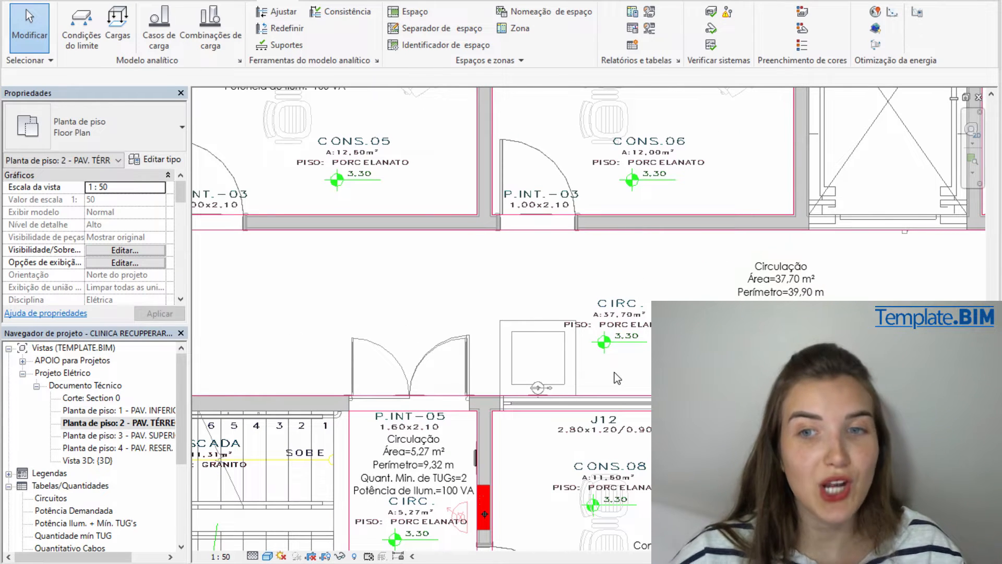
click(618, 320)
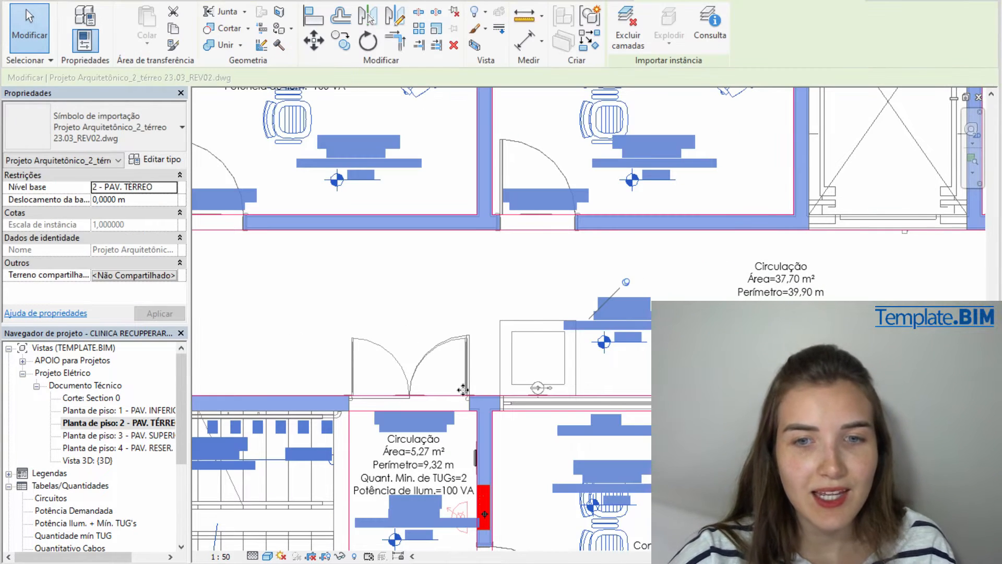
key(Escape)
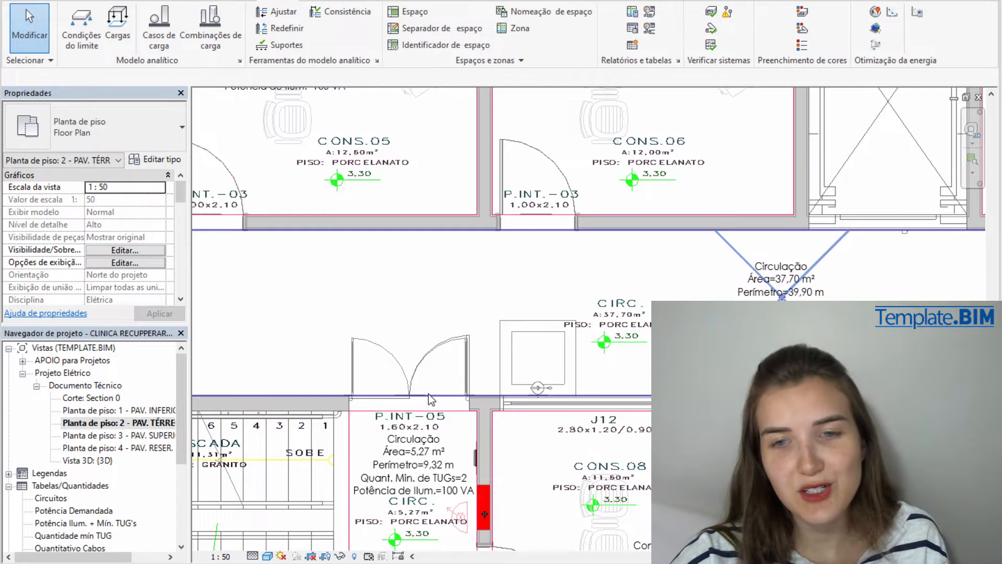
click(459, 403)
scroll(590, 393, down, 2)
scroll(642, 405, down, 2)
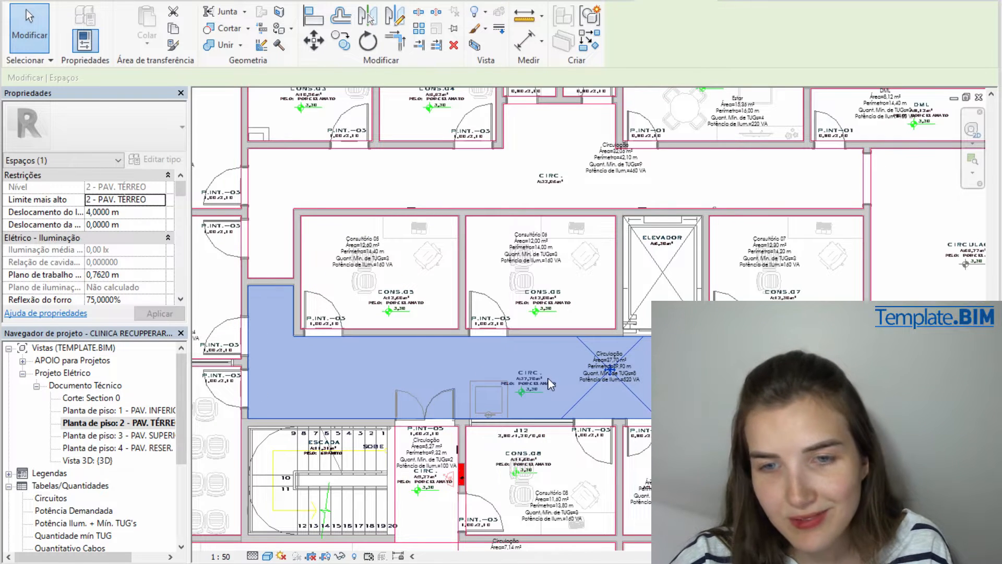
key(Escape)
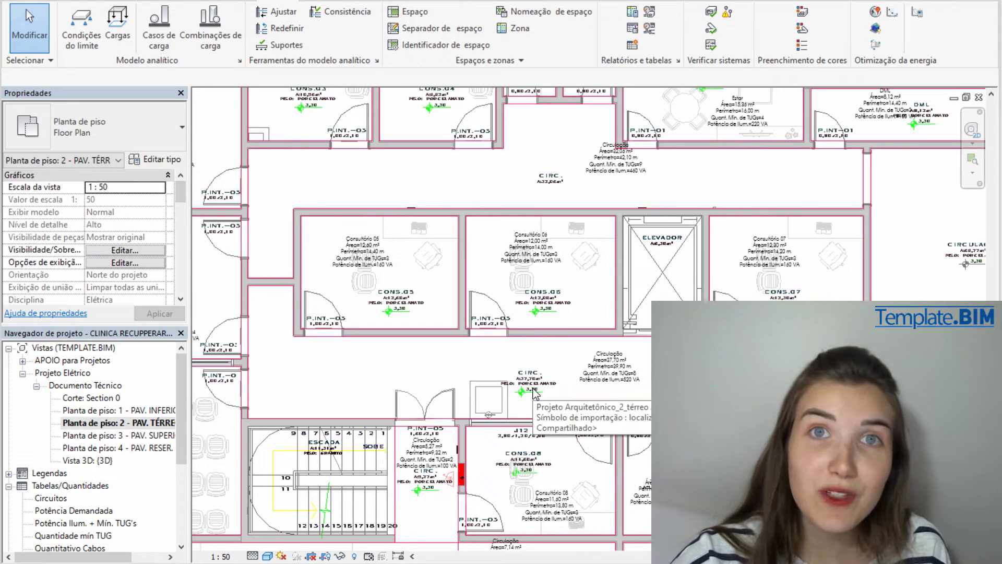
Examine the Hall space's tag and compare its area with the adjacent HALL label in the architectural drawing
scroll(539, 390, up, 3)
scroll(540, 392, down, 5)
middle_drag(564, 372, 642, 203)
scroll(358, 439, up, 3)
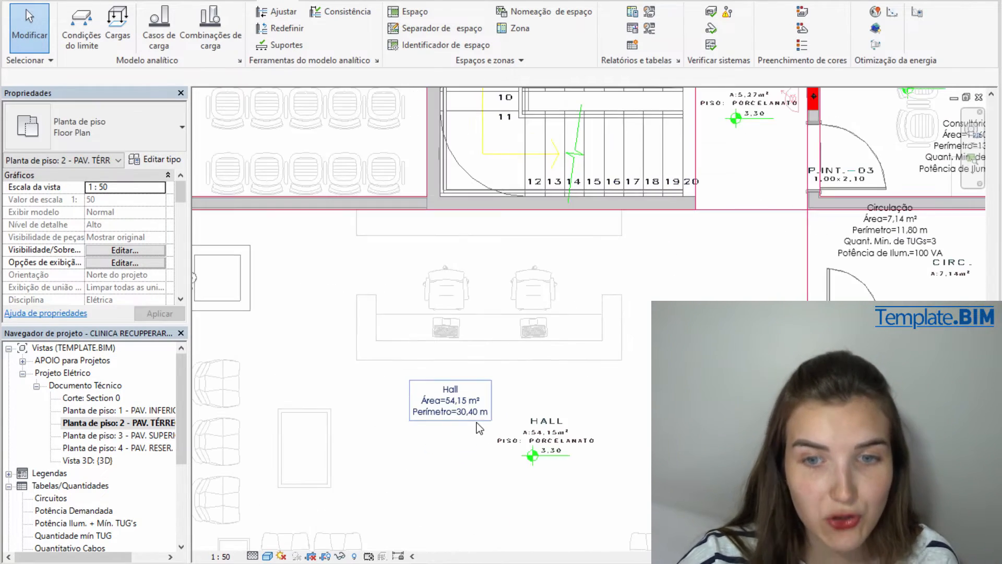
scroll(478, 428, down, 3)
scroll(478, 427, up, 5)
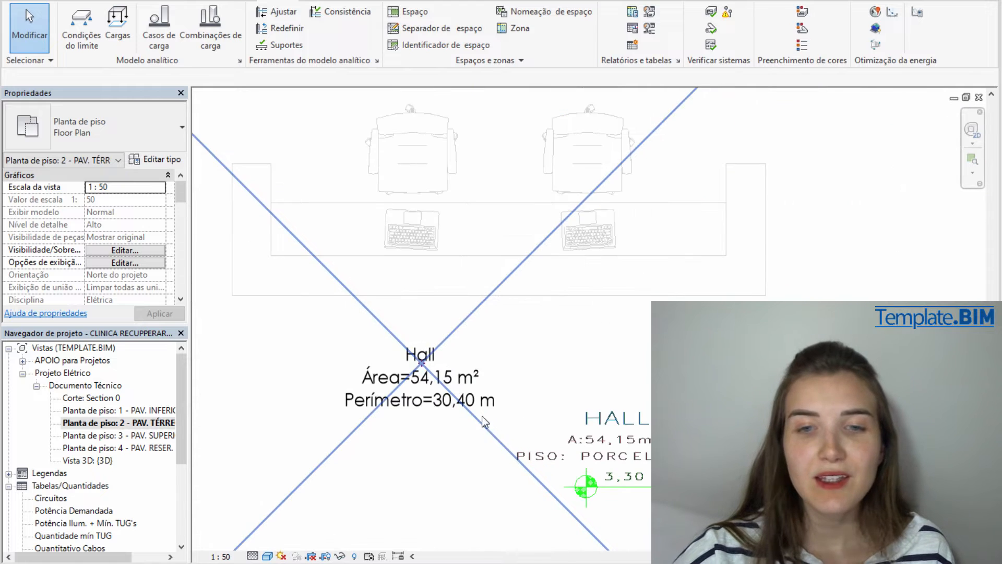
scroll(444, 335, down, 3)
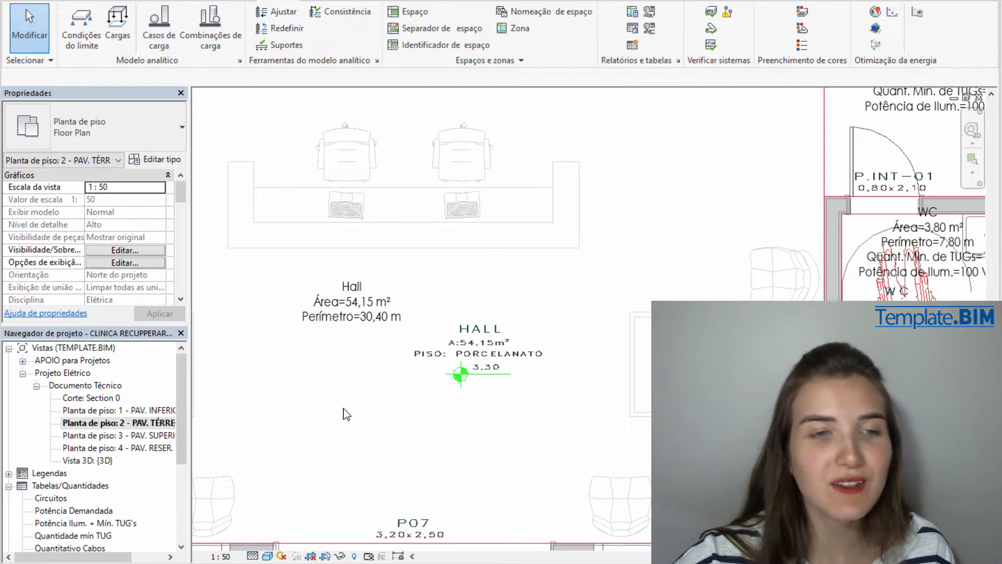
scroll(464, 386, down, 3)
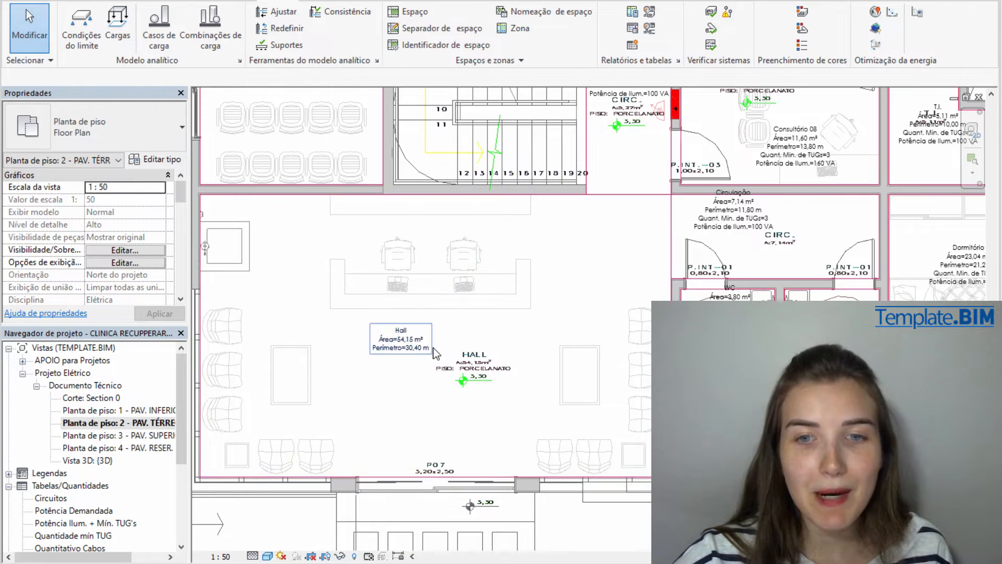
scroll(434, 354, up, 3)
scroll(385, 449, down, 2)
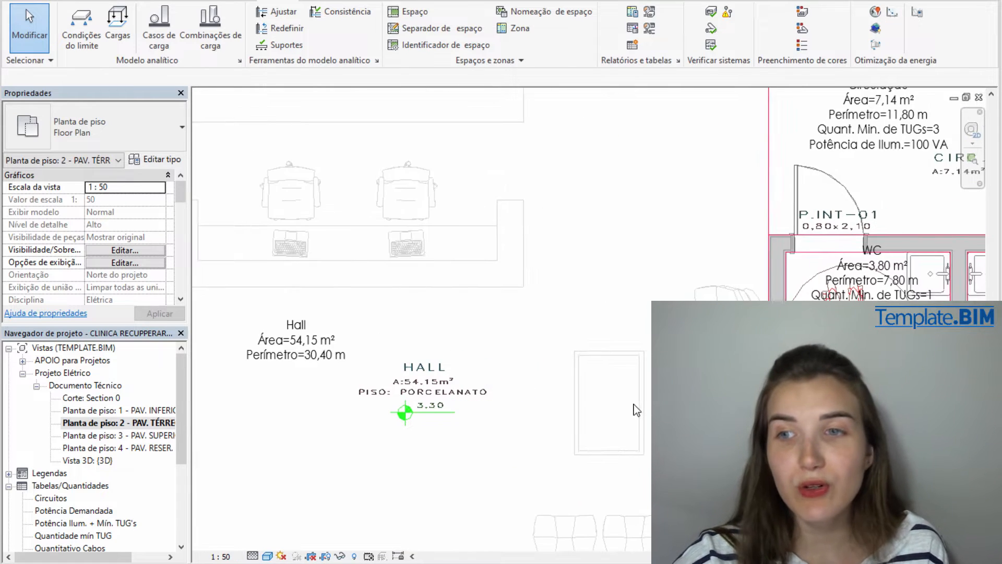
scroll(470, 391, down, 2)
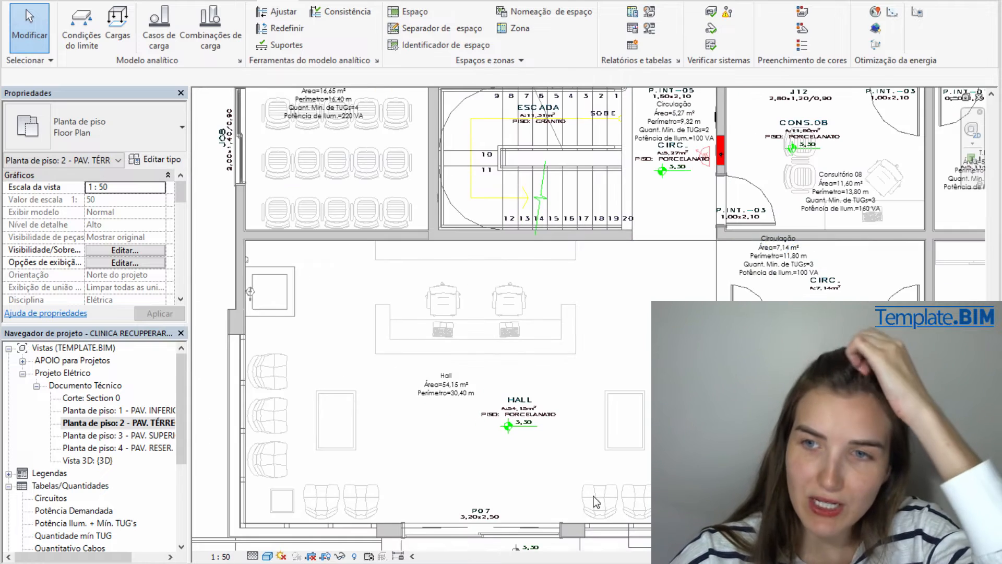
Move the tag of the small circulation space above the WCs lower so it sits clear of the wall
scroll(553, 265, up, 4)
click(552, 265)
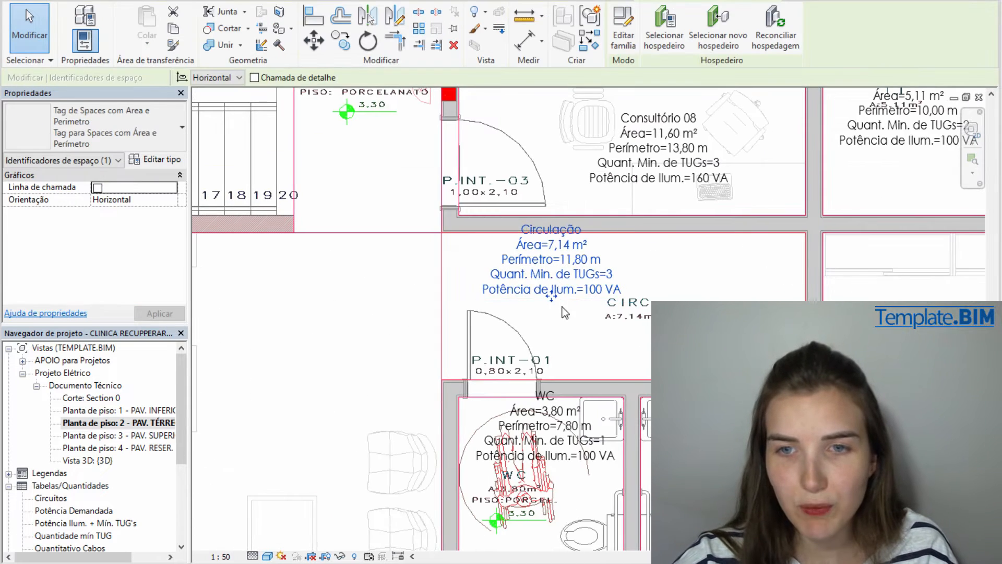
drag(552, 266, 706, 300)
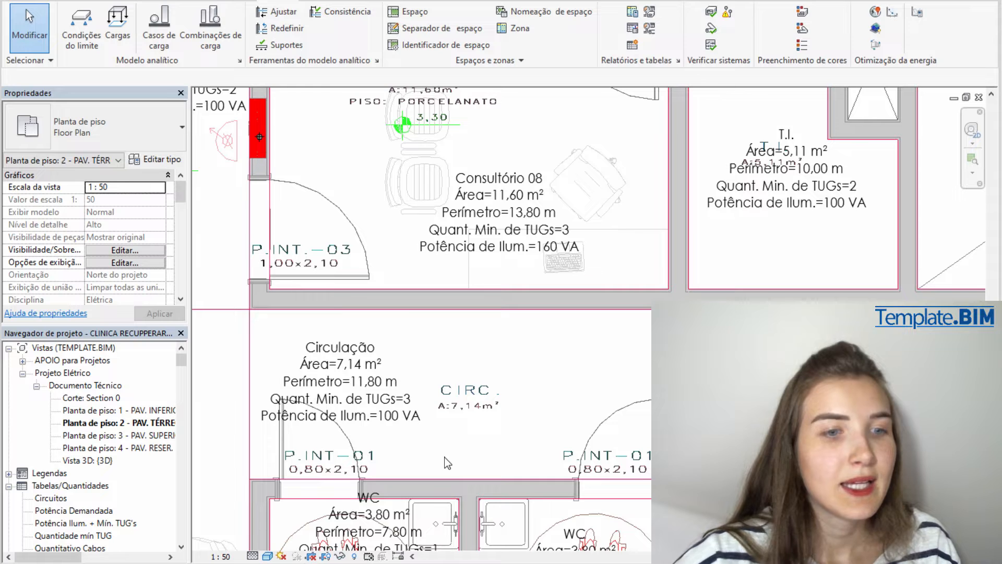
middle_drag(467, 401, 498, 407)
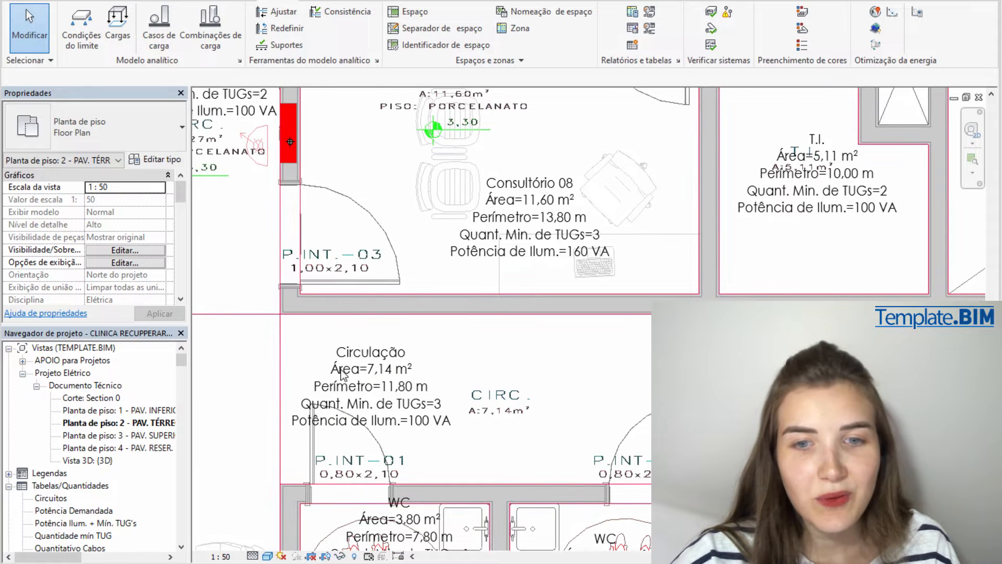
Select the small circulation space's tag and examine its minimum TUG quantity and lighting power lines
click(378, 362)
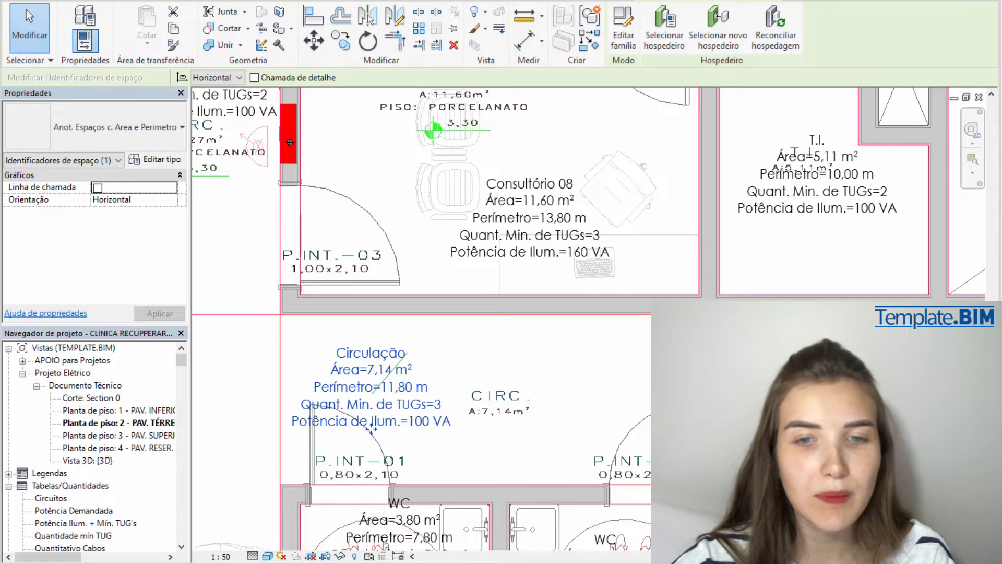
middle_drag(719, 293, 721, 287)
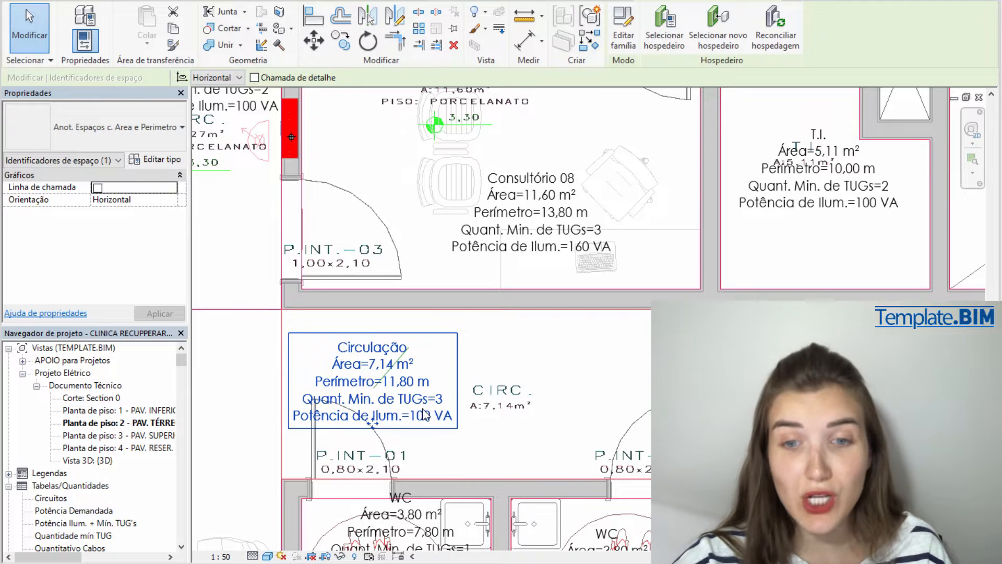
middle_drag(423, 413, 437, 400)
scroll(402, 404, up, 2)
key(Escape)
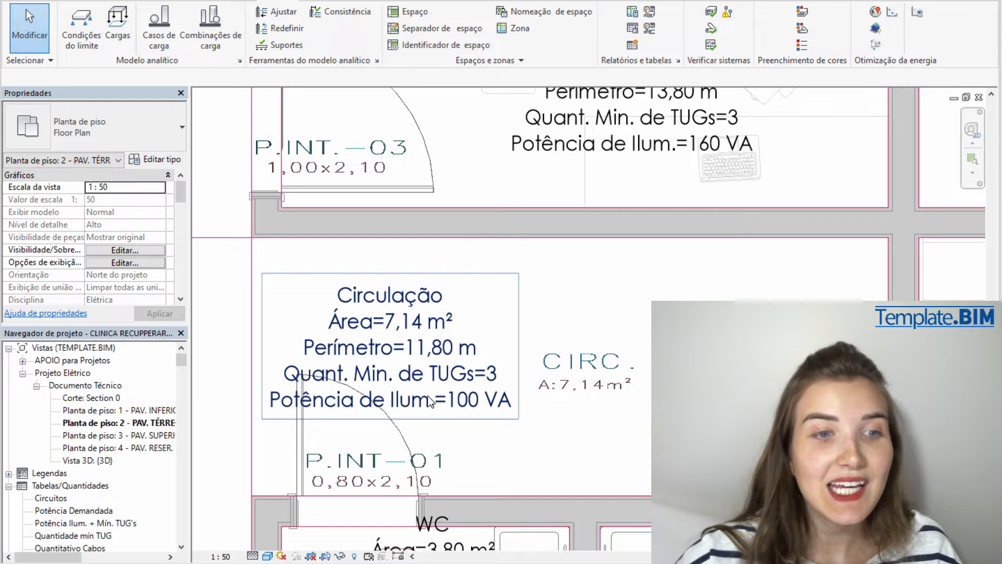
Compare the parameters listed in the Hall tag with those in the neighbouring circulation tag
scroll(428, 401, down, 3)
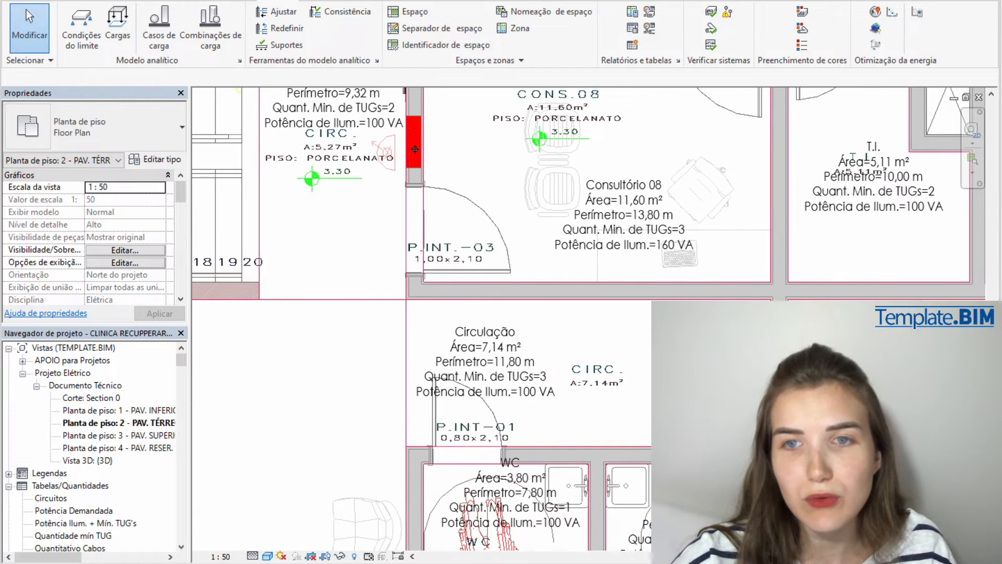
middle_drag(415, 149, 425, 141)
scroll(459, 324, down, 2)
middle_drag(283, 474, 542, 380)
scroll(434, 328, up, 4)
middle_drag(420, 300, 498, 265)
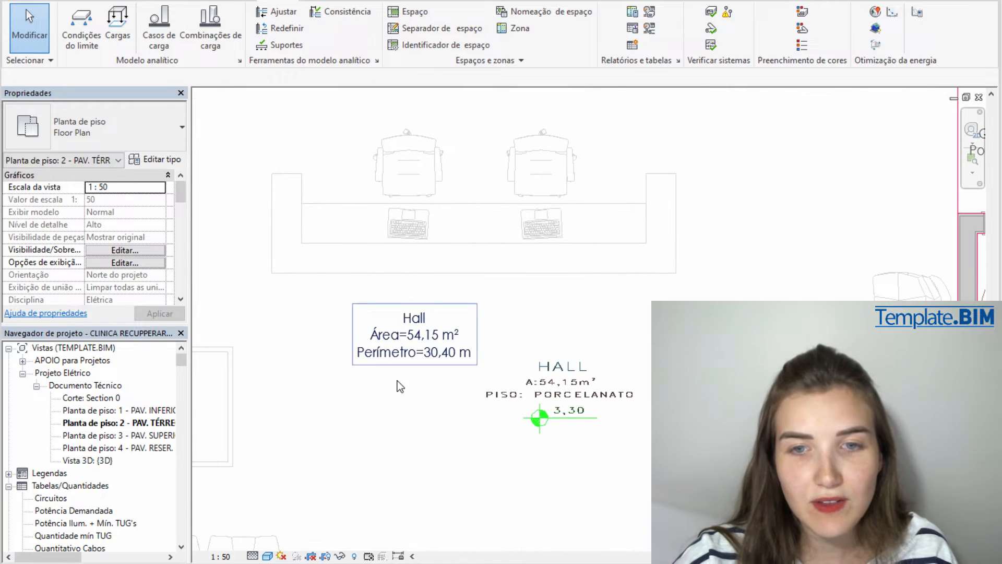
scroll(405, 402, down, 3)
middle_drag(606, 385, 567, 401)
middle_drag(726, 216, 627, 244)
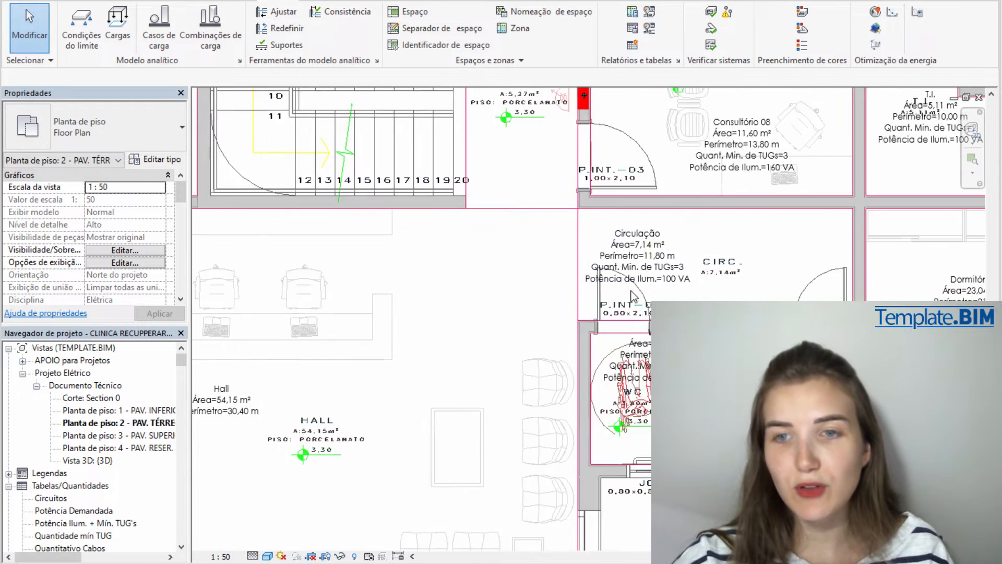
Examine the small circulation space's tag up close, including its area, perimeter, minimum TUG quantity and lighting power
scroll(627, 245, up, 3)
scroll(676, 272, up, 3)
middle_drag(633, 347, 564, 380)
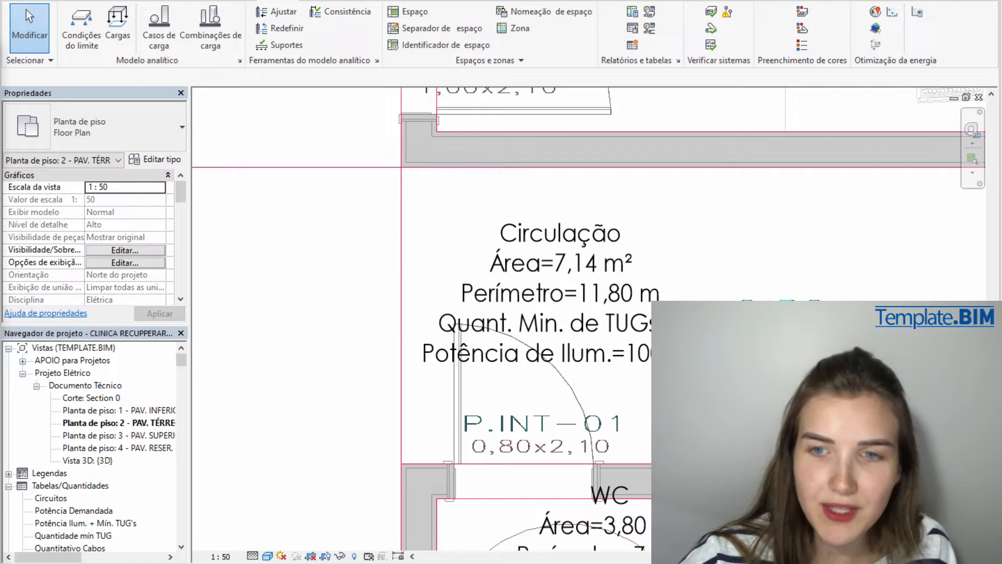
scroll(316, 412, down, 3)
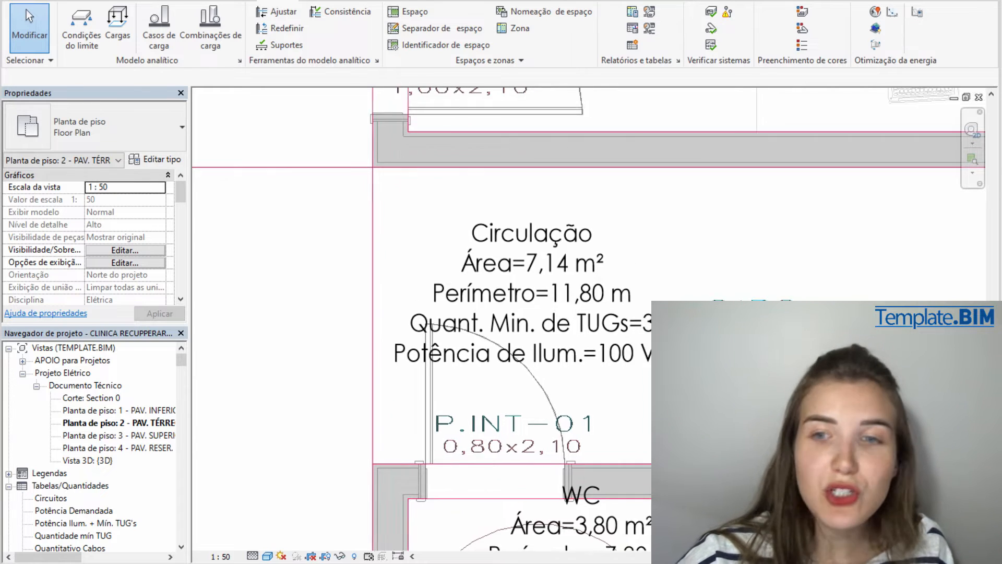
middle_drag(638, 413, 627, 403)
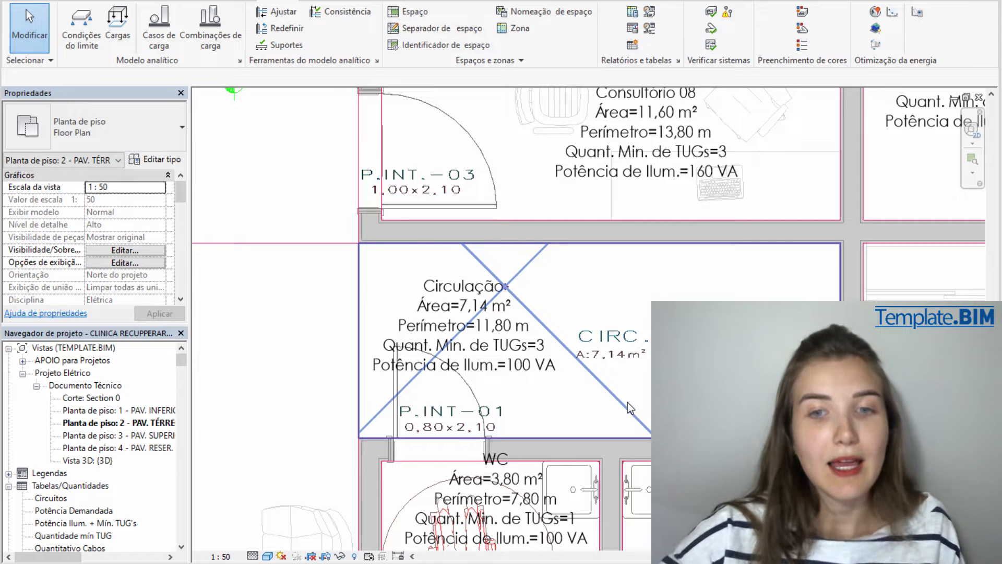
scroll(587, 399, up, 3)
middle_drag(546, 393, 603, 421)
scroll(570, 437, up, 1)
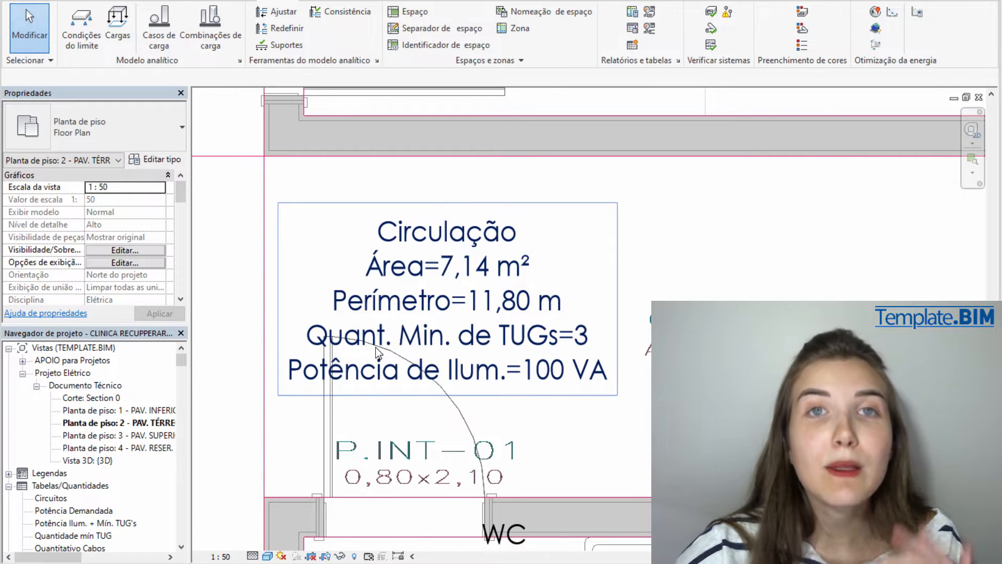
scroll(425, 355, down, 1)
scroll(427, 357, down, 1)
middle_drag(593, 441, 529, 429)
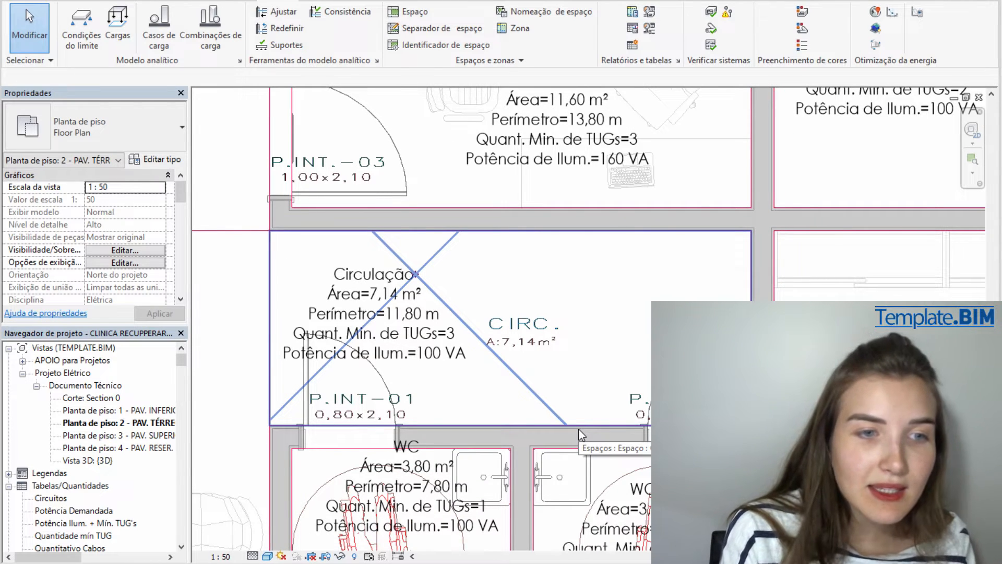
Examine the tags of the two WC spaces below the small circulation area
scroll(582, 352, down, 3)
middle_drag(623, 369, 626, 202)
scroll(567, 306, up, 2)
scroll(567, 306, up, 1)
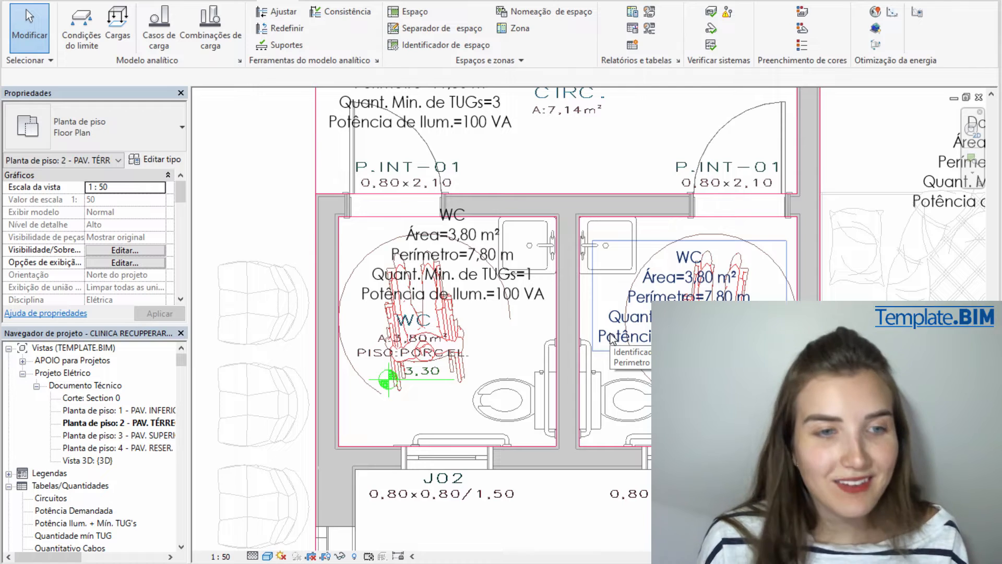
scroll(347, 217, down, 3)
scroll(565, 384, up, 3)
scroll(566, 384, down, 1)
Move the Consultório 05 space tag slightly down and to the left inside its room
middle_drag(566, 384, 489, 561)
scroll(484, 391, up, 5)
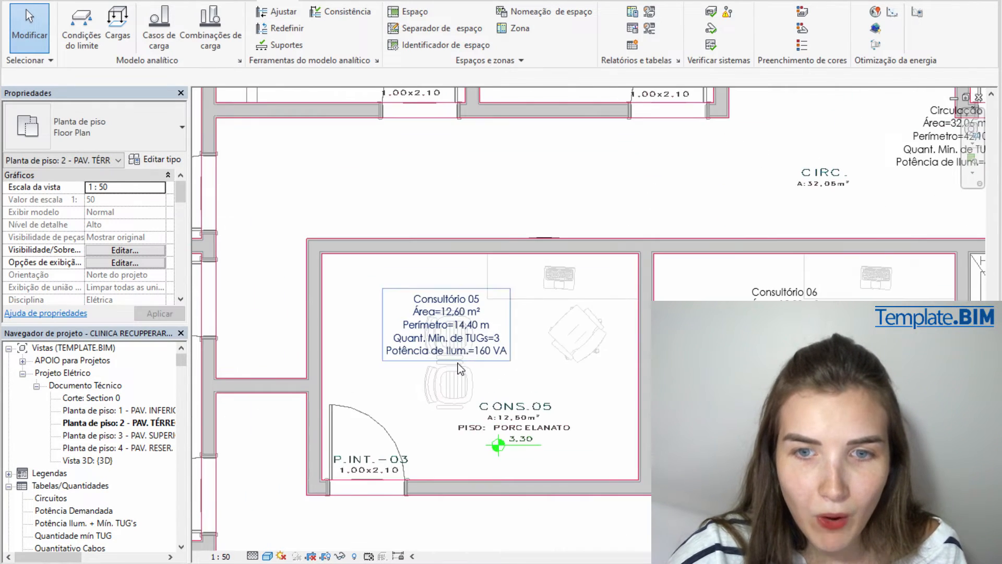
scroll(485, 344, up, 1)
click(499, 292)
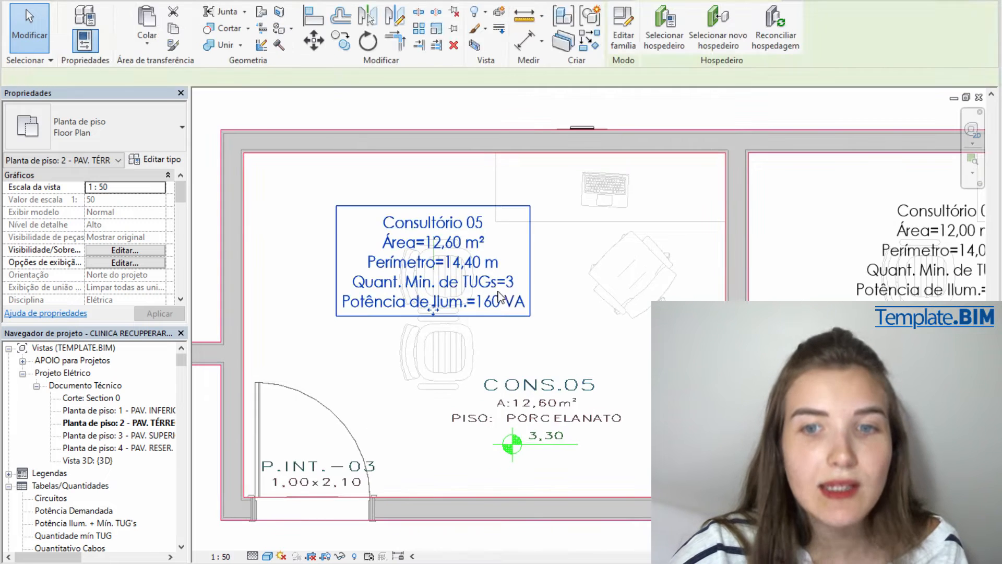
drag(438, 313, 398, 348)
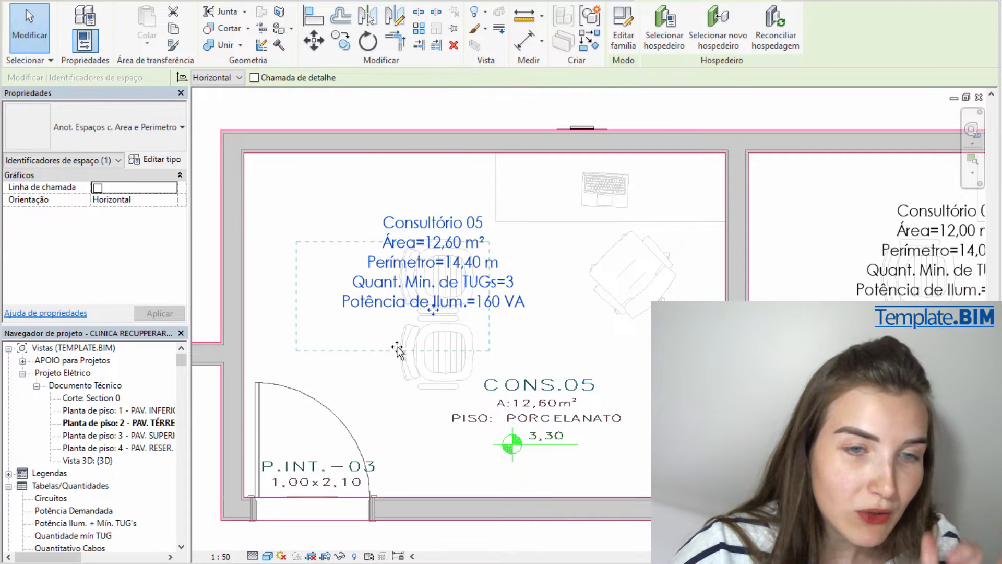
click(552, 332)
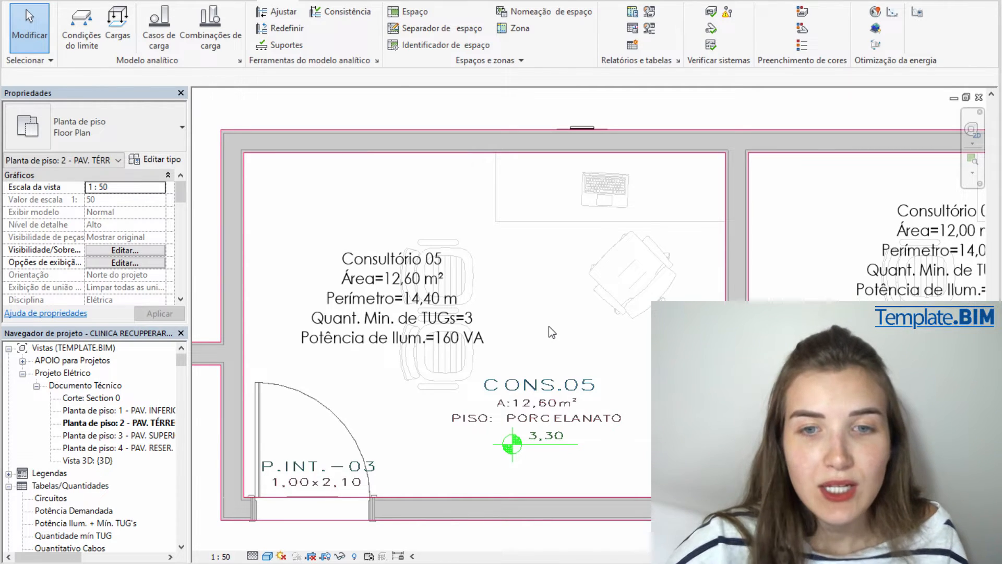
Examine the Consultório 05 tag's electrical values and compare the room with the surrounding consulting rooms and corridor
click(454, 326)
click(540, 325)
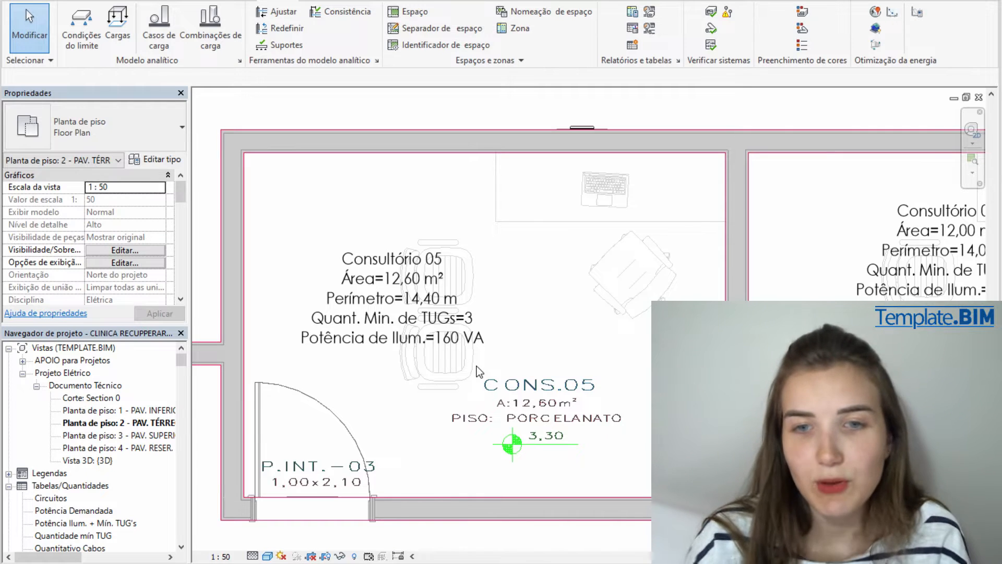
scroll(527, 334, down, 1)
middle_drag(456, 352, 824, 293)
scroll(819, 442, down, 1)
middle_drag(820, 442, 636, 477)
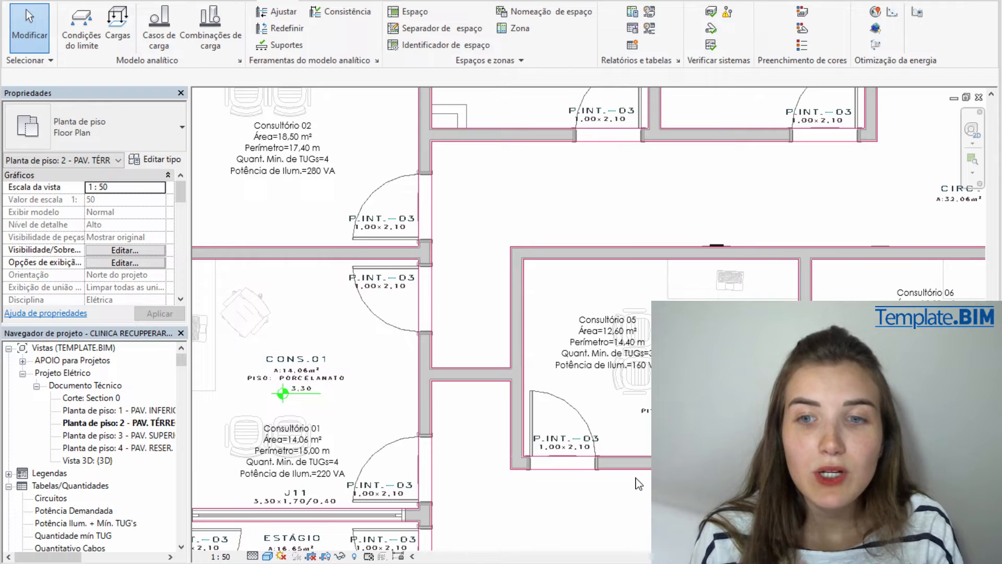
scroll(638, 483, up, 1)
scroll(934, 353, up, 2)
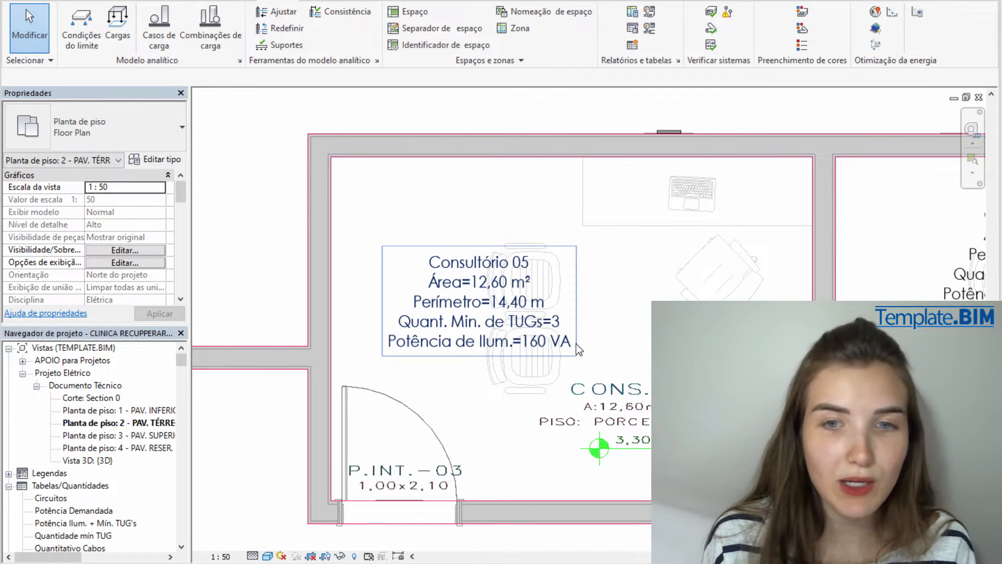
middle_drag(587, 345, 594, 325)
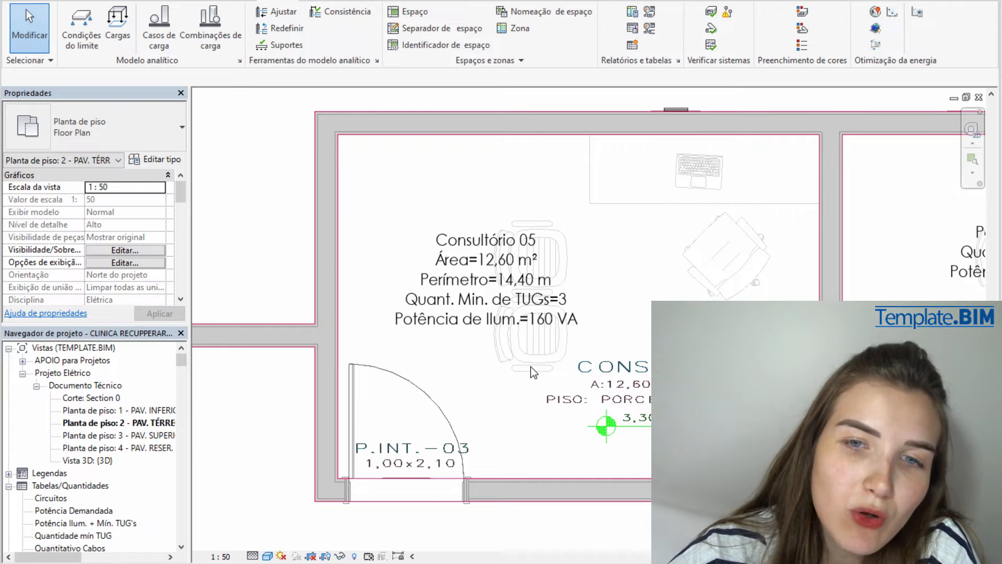
Examine the Hall space tag up close, checking its area, perimeter and which electrical values it lists
scroll(563, 305, down, 5)
middle_drag(563, 305, 698, 167)
middle_drag(605, 402, 602, 223)
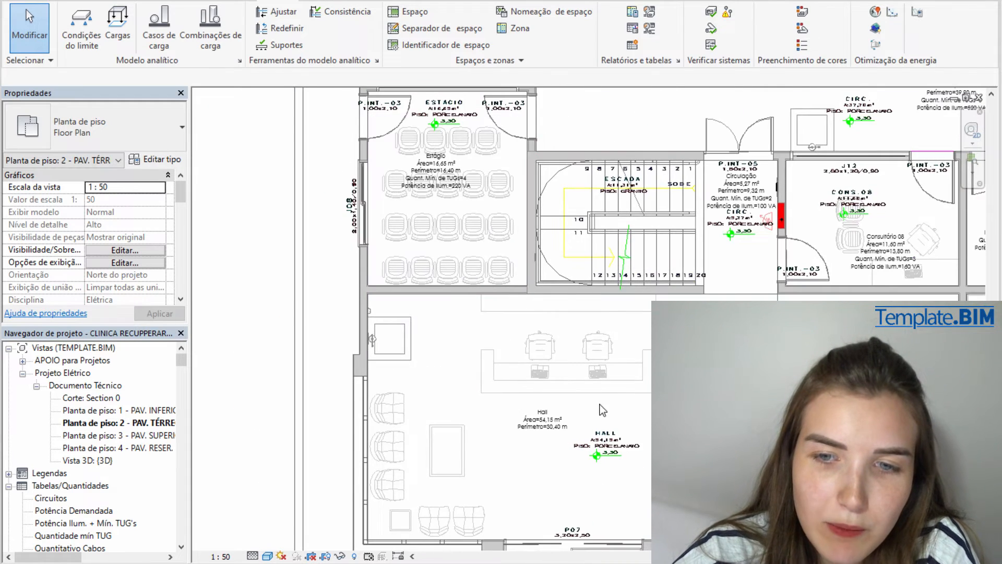
scroll(633, 436, up, 3)
scroll(475, 402, up, 1)
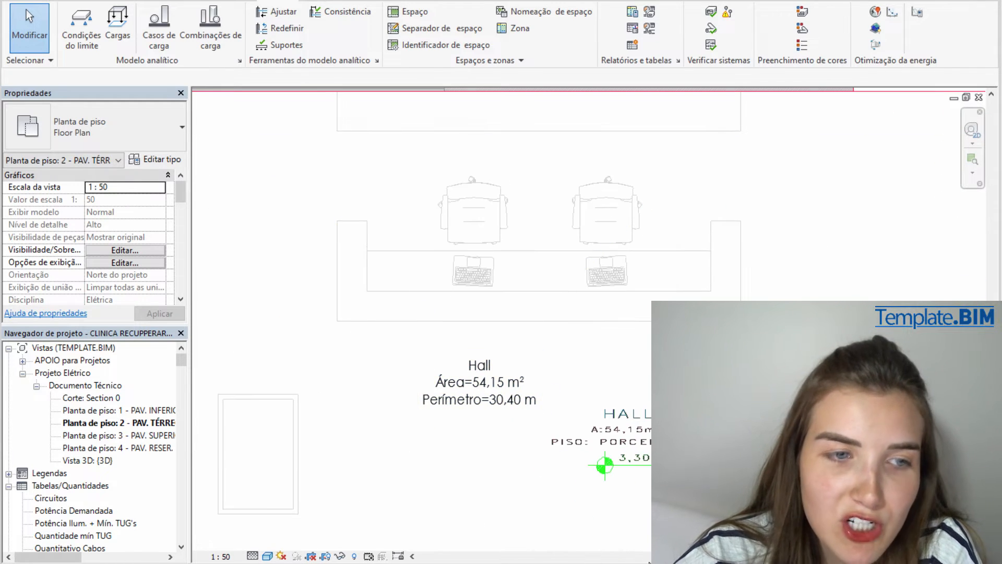
scroll(521, 387, down, 4)
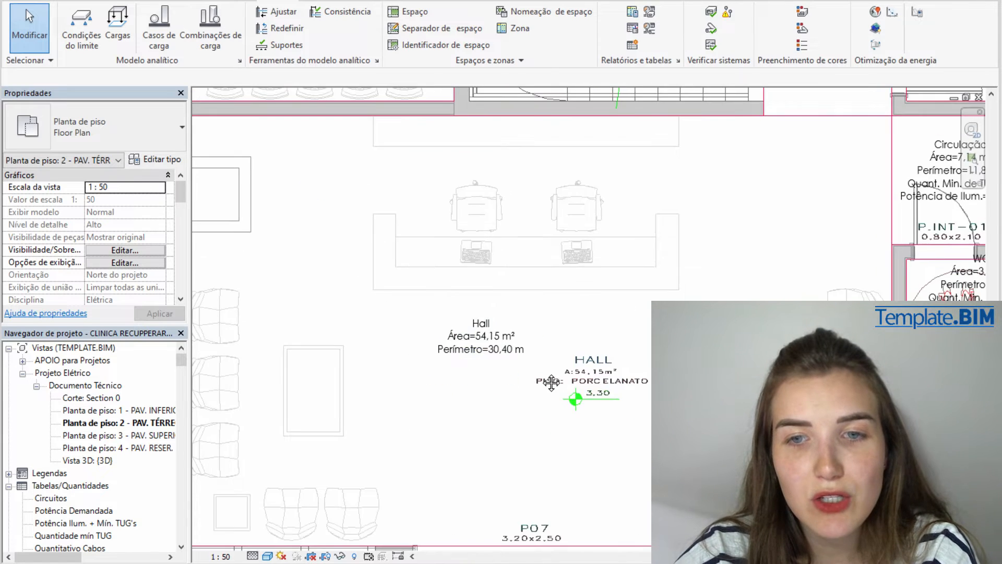
scroll(512, 365, up, 2)
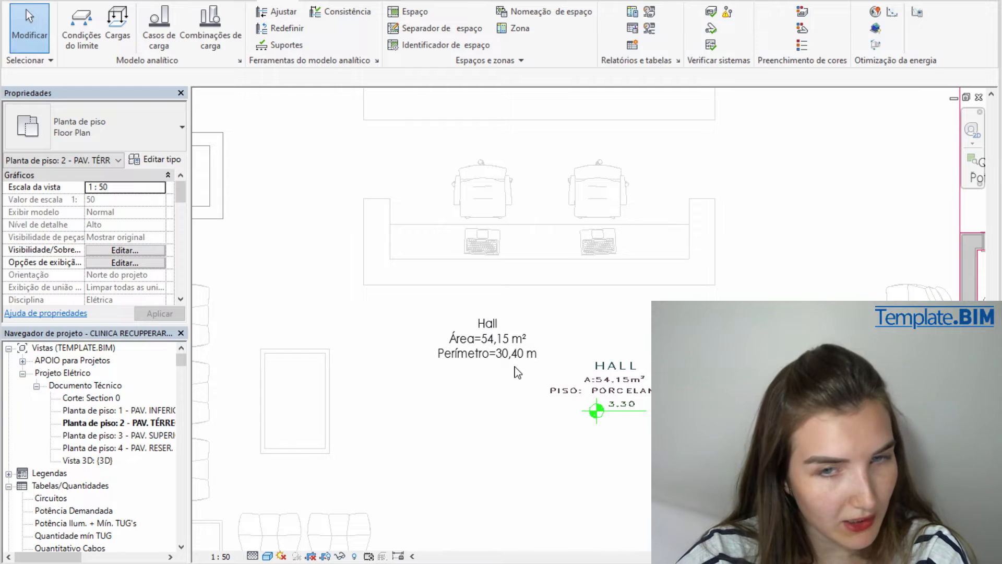
scroll(525, 374, up, 1)
scroll(496, 344, up, 1)
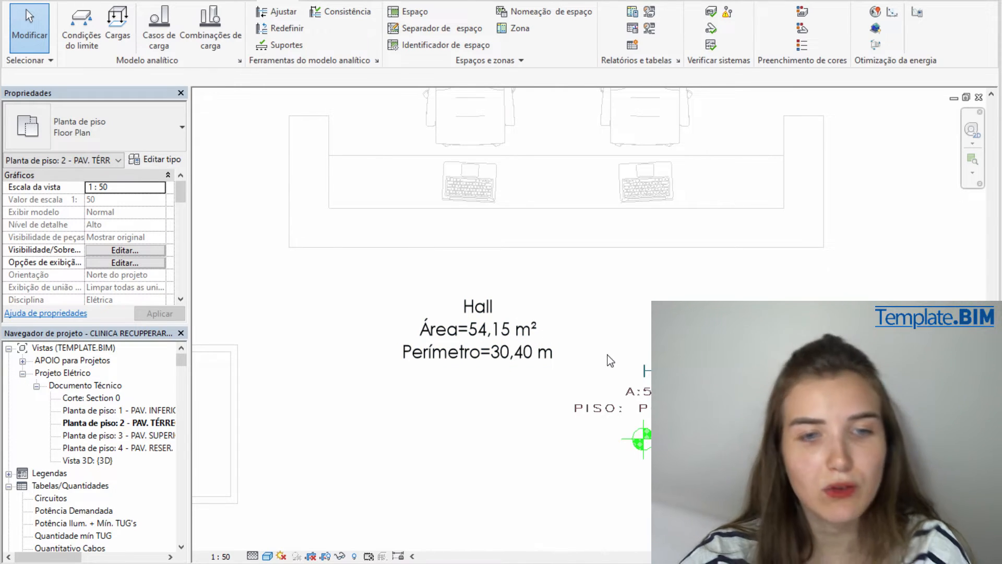
Open the Informações drafting view from the NBR + Info support group and bring section 9.5.2.2.1 on outlet points into view
click(23, 360)
click(37, 447)
scroll(104, 538, down, 1)
drag(74, 557, 91, 558)
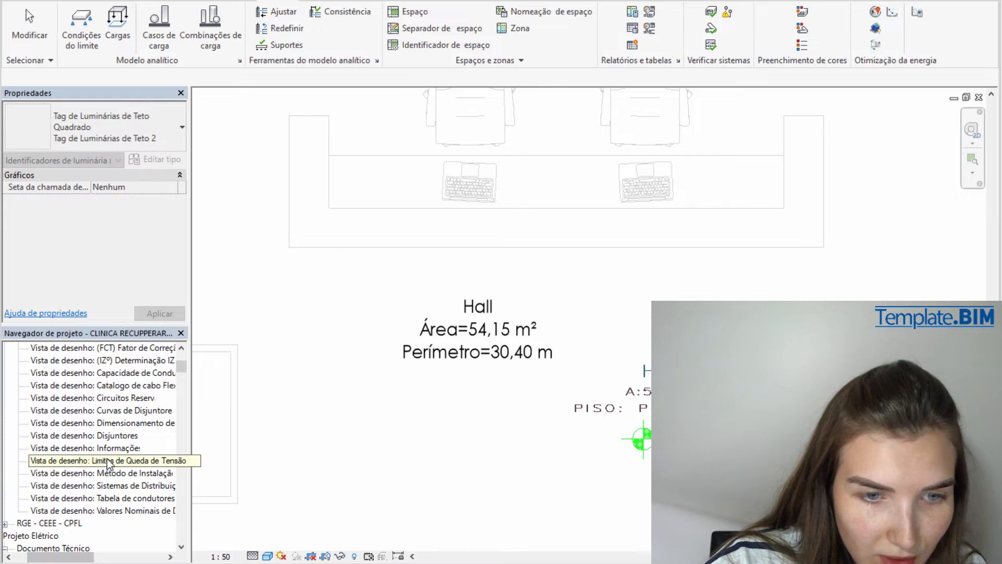
click(86, 447)
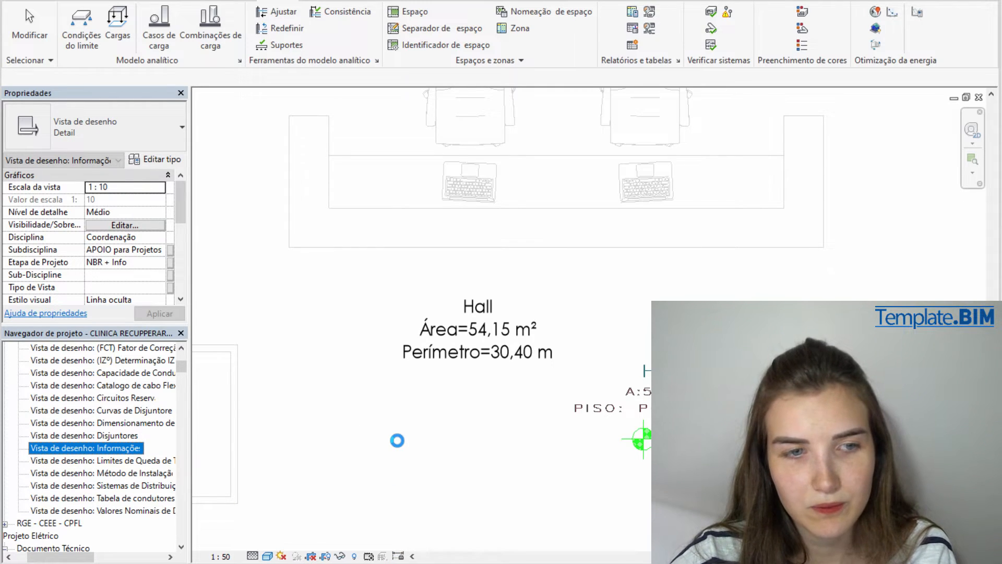
scroll(433, 300, down, 3)
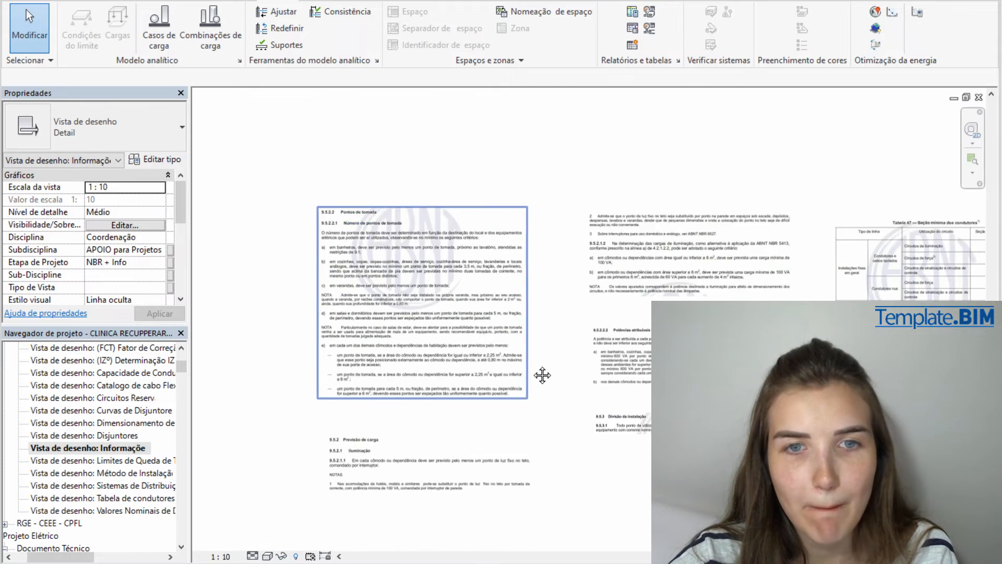
scroll(386, 310, up, 3)
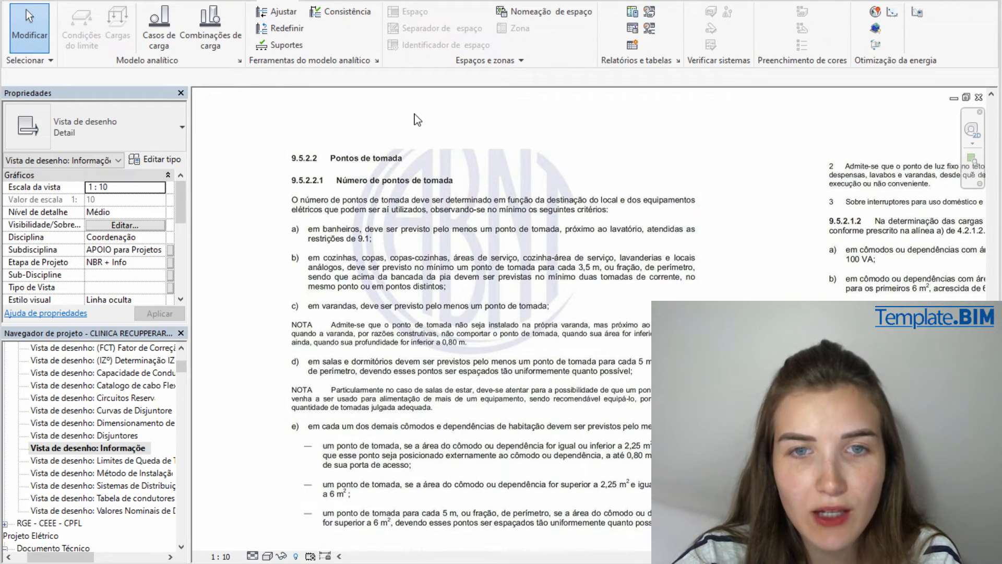
middle_drag(491, 222, 480, 215)
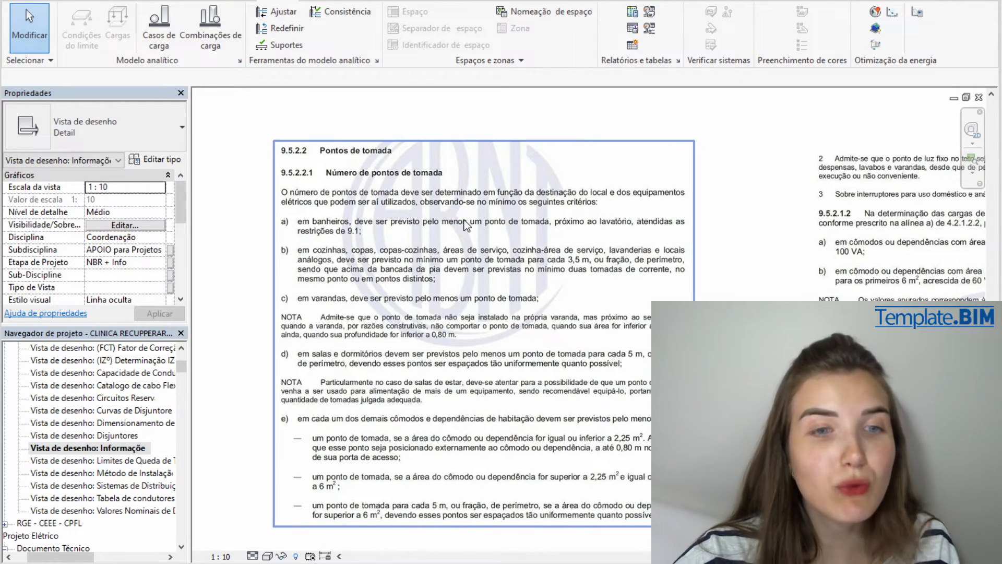
Look over the neighbouring standard excerpts on lighting loads (9.5.2.1.2) and outlet power (9.5.2.2.2)
scroll(466, 226, down, 3)
middle_drag(491, 418, 462, 325)
scroll(561, 445, down, 1)
middle_drag(560, 487, 361, 546)
scroll(514, 296, up, 3)
scroll(632, 386, up, 1)
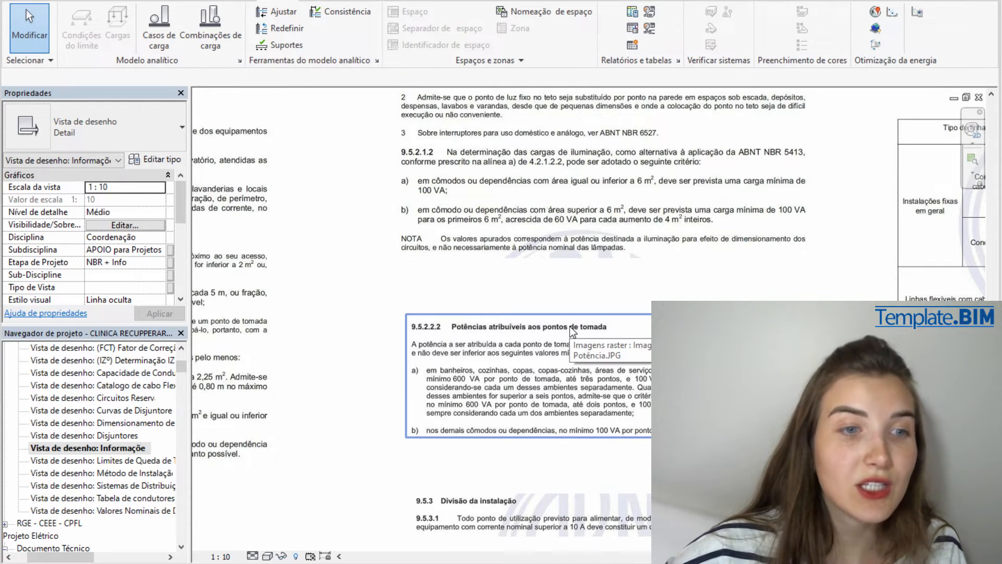
Read the criteria in section 9.5.2.2.1 for the minimum number of outlet points by room type and perimeter
scroll(574, 314, down, 1)
middle_drag(606, 319, 731, 330)
middle_drag(523, 334, 652, 310)
scroll(462, 278, down, 2)
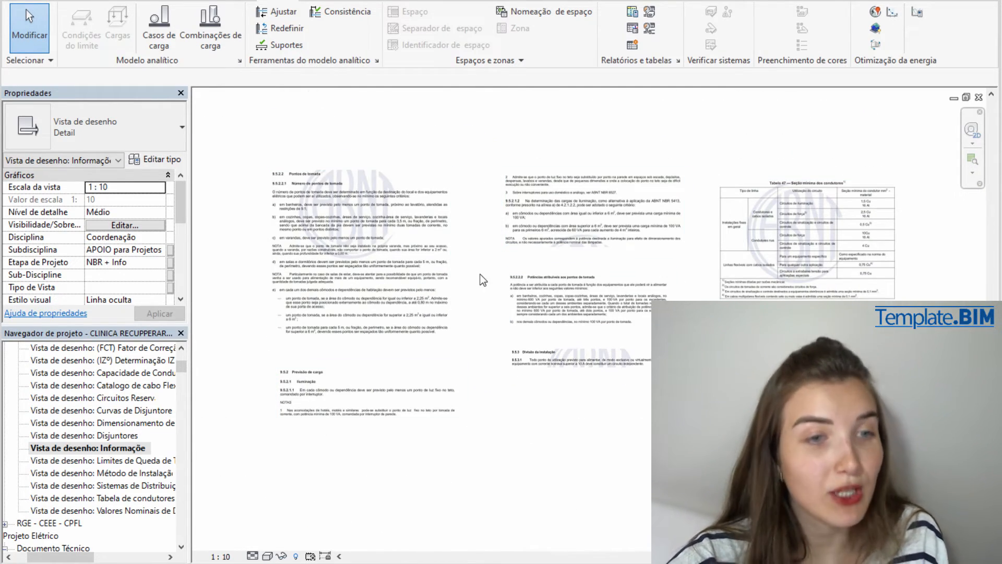
scroll(352, 184, up, 2)
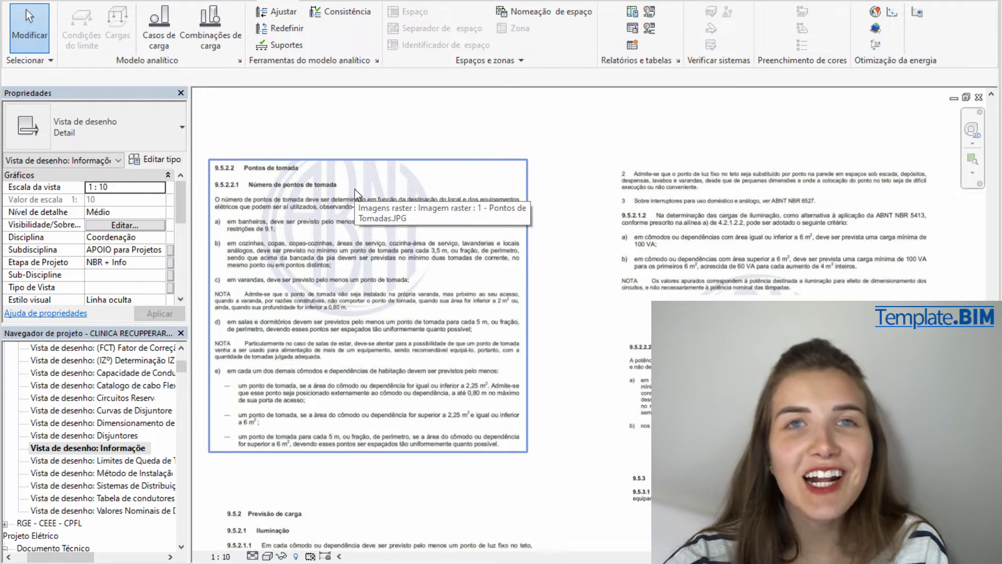
scroll(323, 374, up, 2)
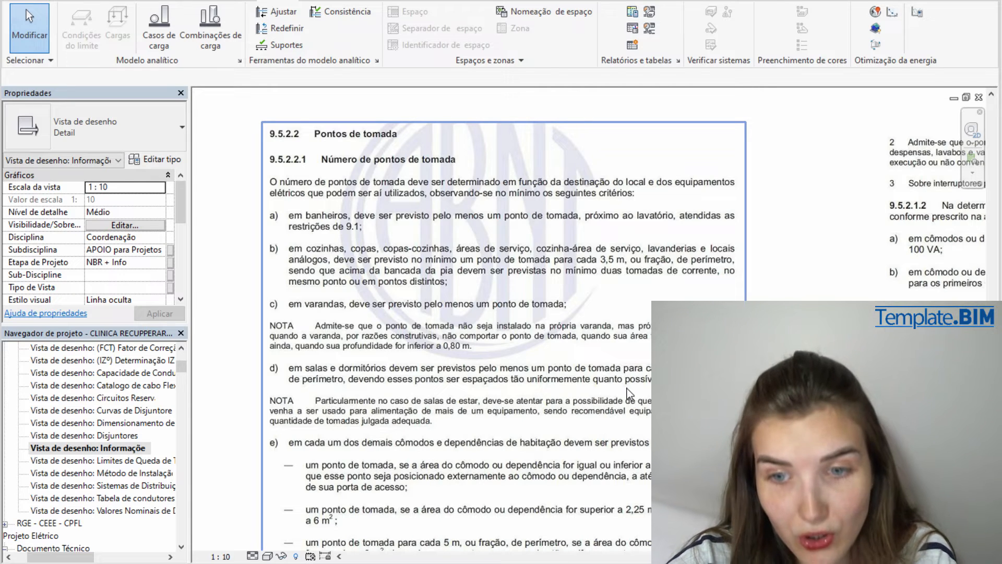
scroll(740, 277, down, 2)
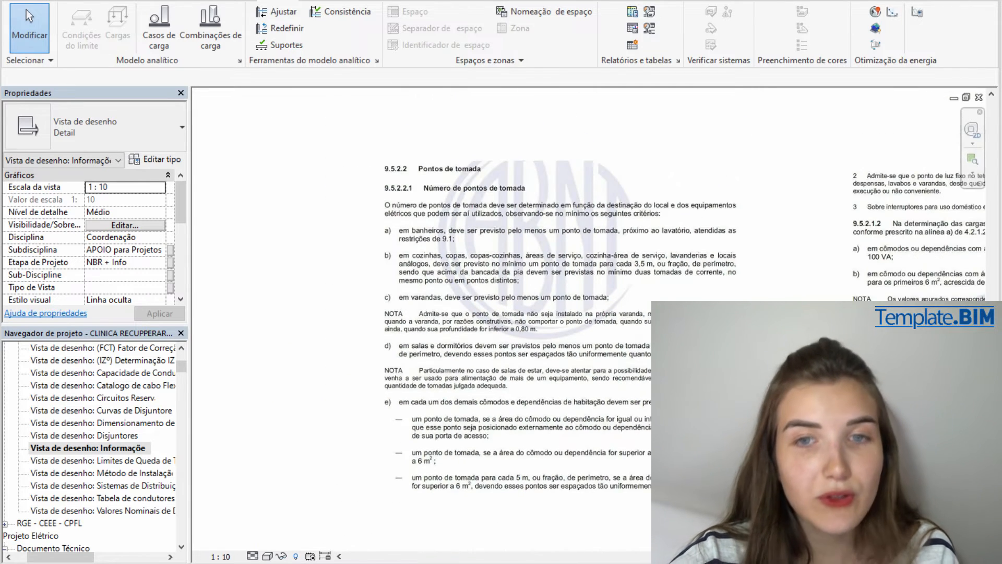
middle_drag(741, 277, 731, 276)
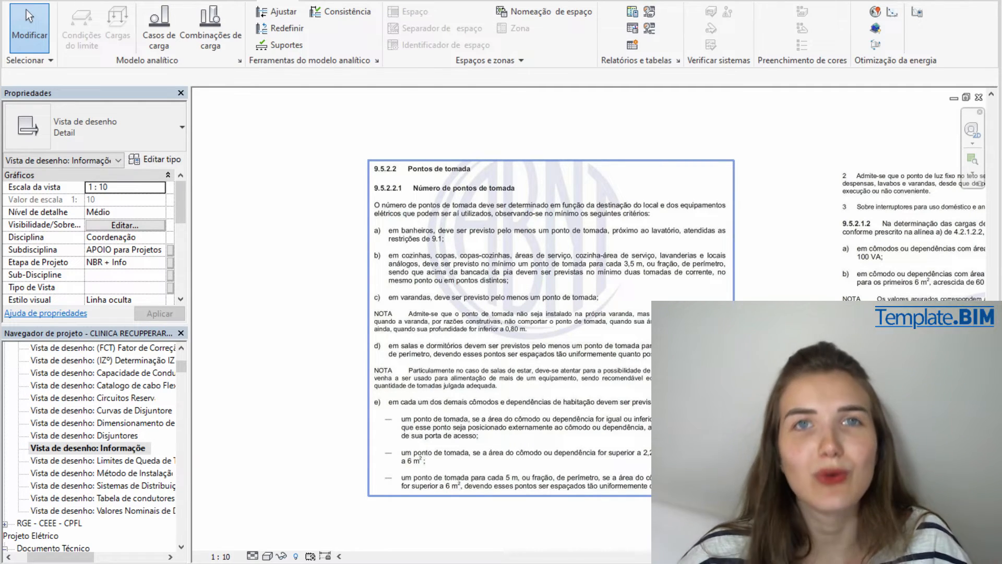
Read clause 9.5.2.1.2 on the minimum lighting load according to room area
middle_drag(665, 381, 577, 362)
scroll(580, 358, down, 1)
middle_drag(712, 395, 668, 271)
middle_drag(761, 277, 618, 464)
scroll(850, 386, up, 3)
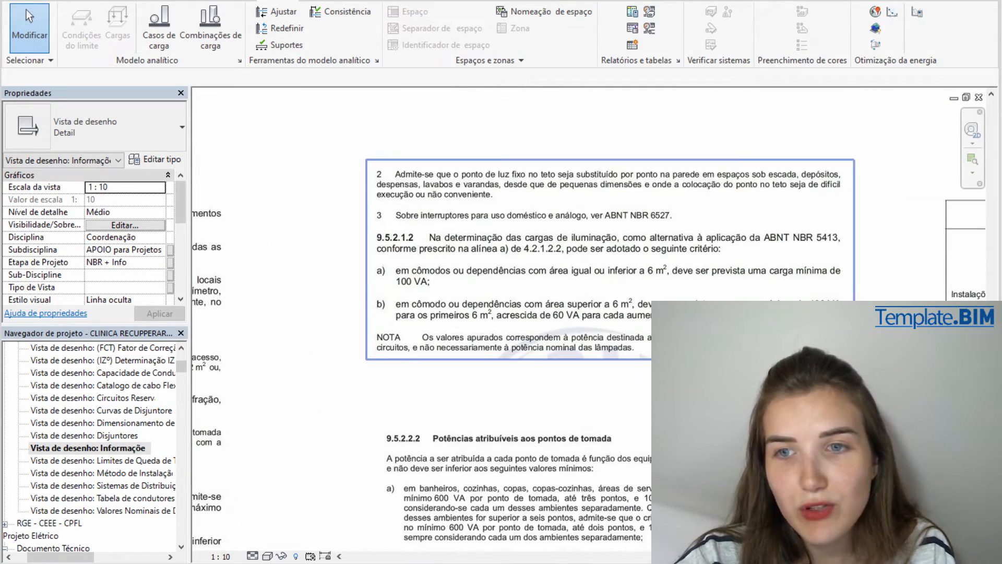
Read clause 9.5.2.2.2 on the minimum power assigned to outlet points in wet or service rooms and in other rooms
scroll(716, 331, down, 2)
scroll(716, 441, up, 1)
middle_drag(715, 441, 687, 308)
scroll(684, 309, up, 1)
scroll(604, 339, up, 1)
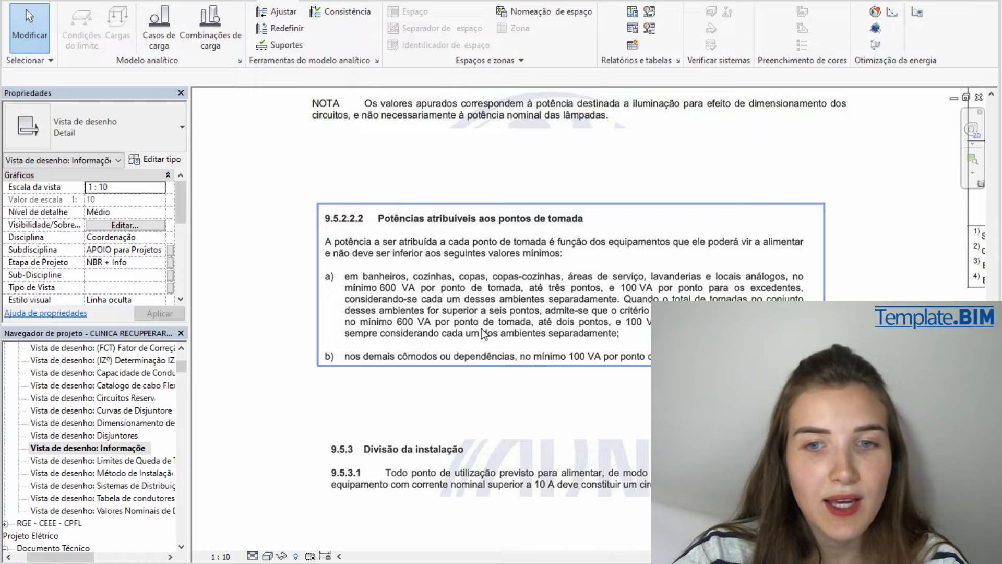
scroll(451, 385, down, 3)
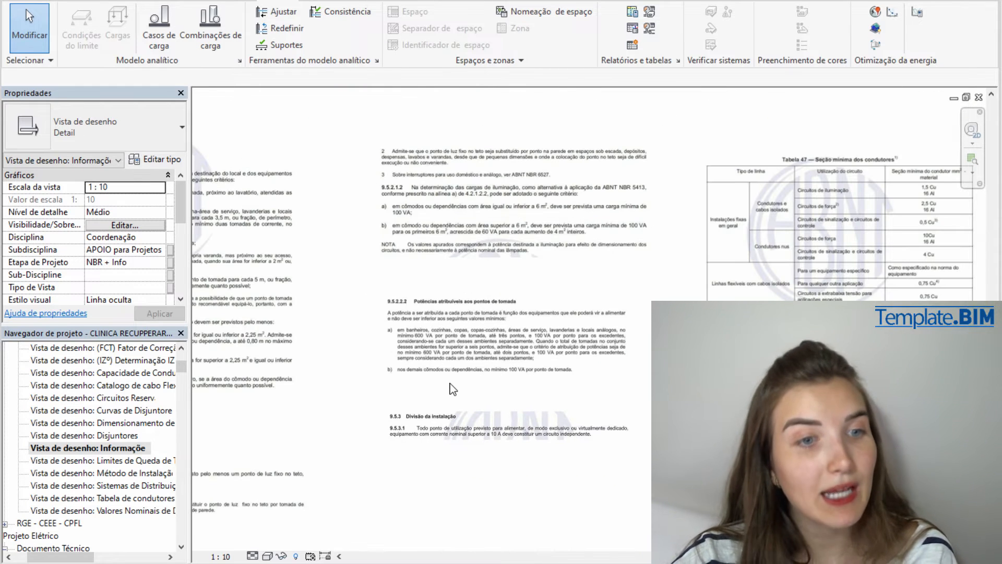
middle_drag(480, 386, 594, 401)
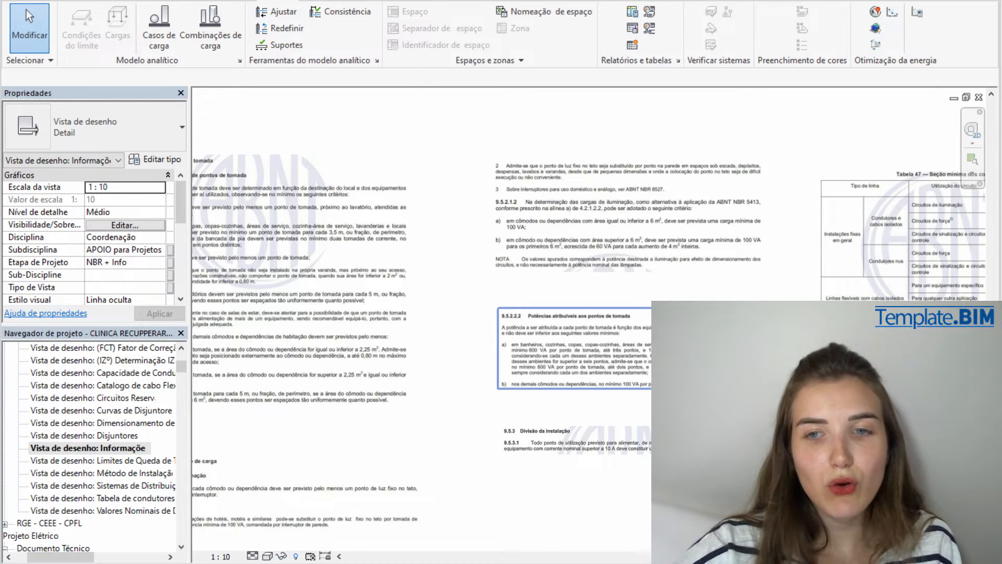
scroll(687, 384, up, 3)
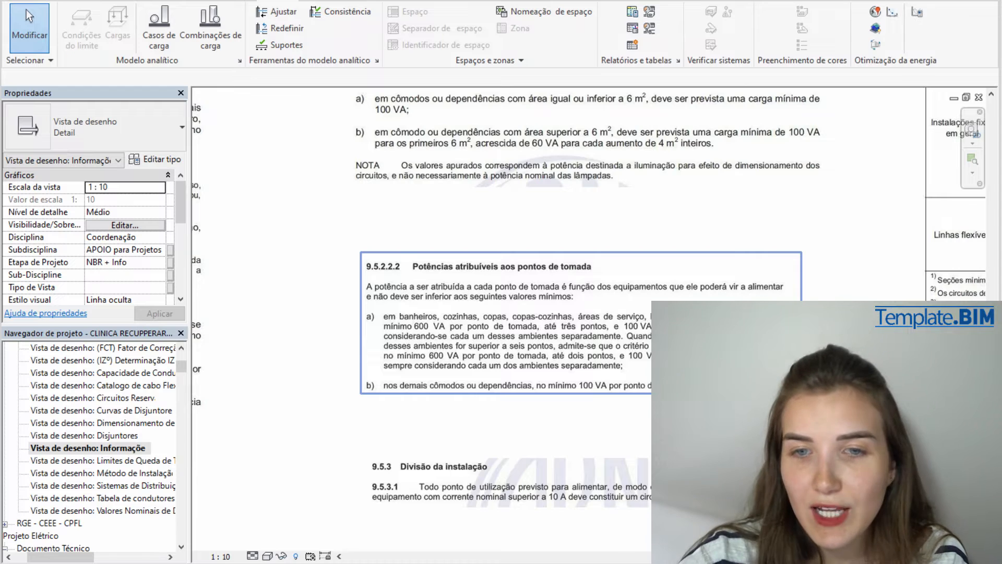
scroll(544, 334, up, 2)
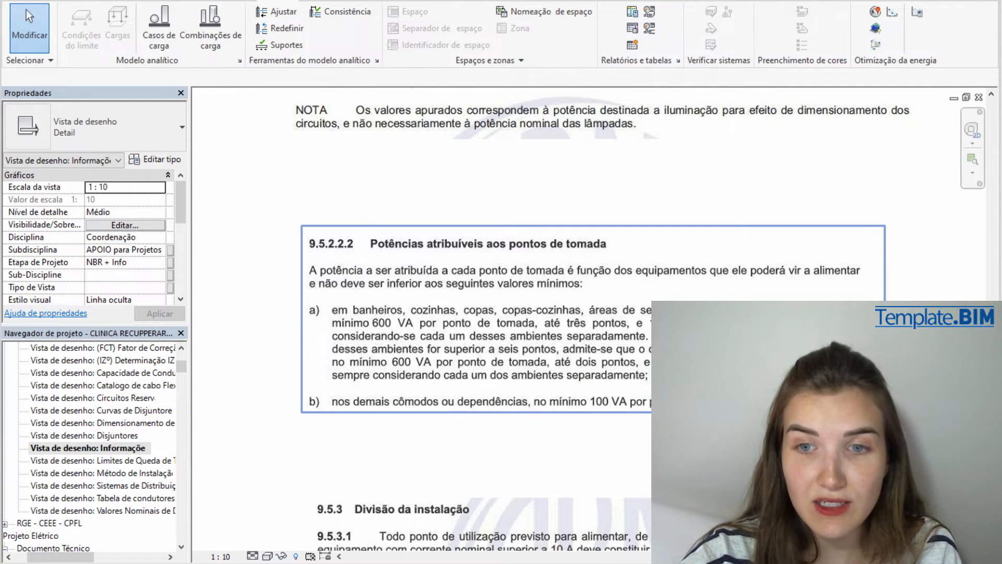
scroll(727, 393, down, 2)
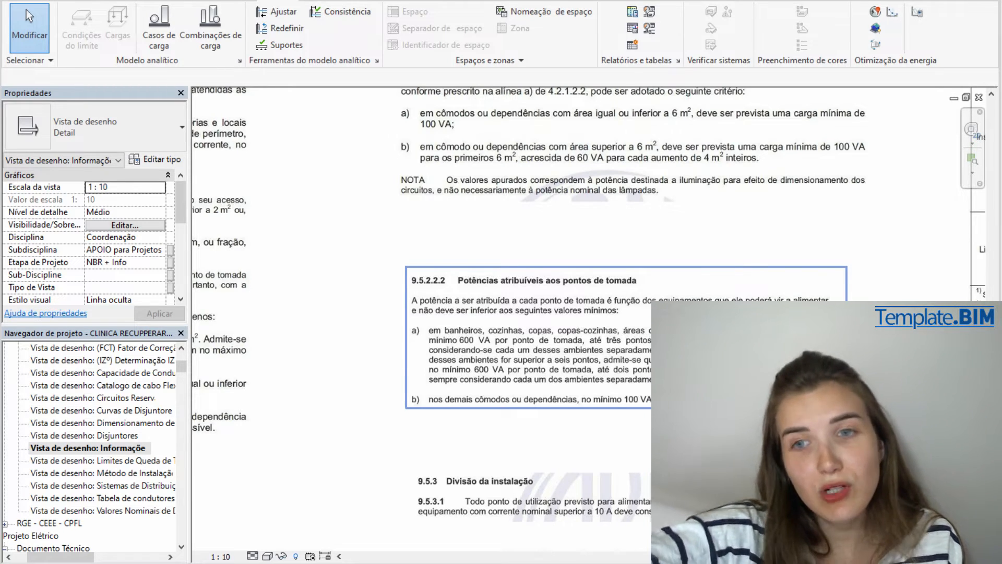
Collapse the NBR + Info group of support views in the project browser
scroll(409, 396, down, 5)
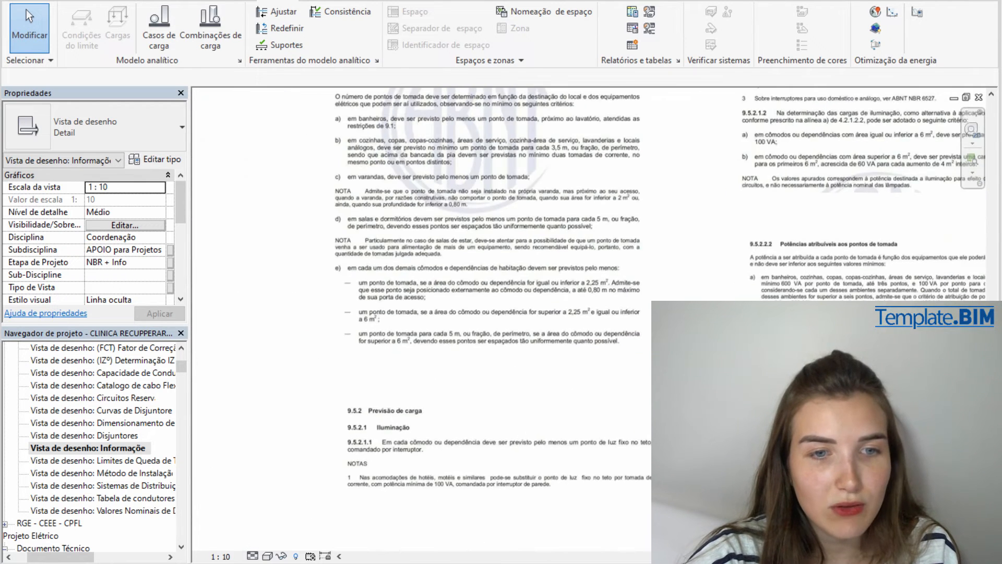
scroll(133, 459, down, 2)
click(88, 398)
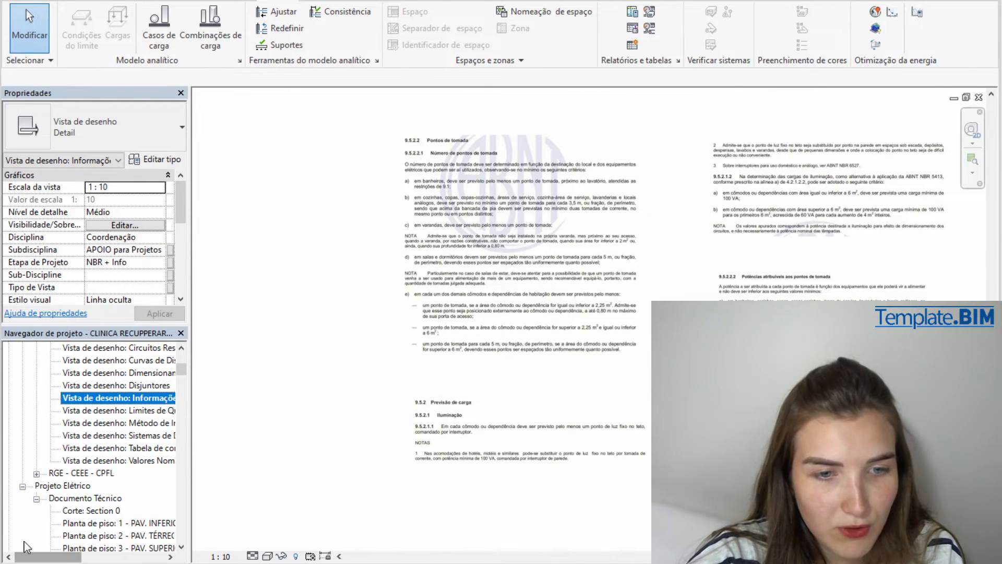
scroll(146, 496, down, 2)
scroll(146, 497, down, 1)
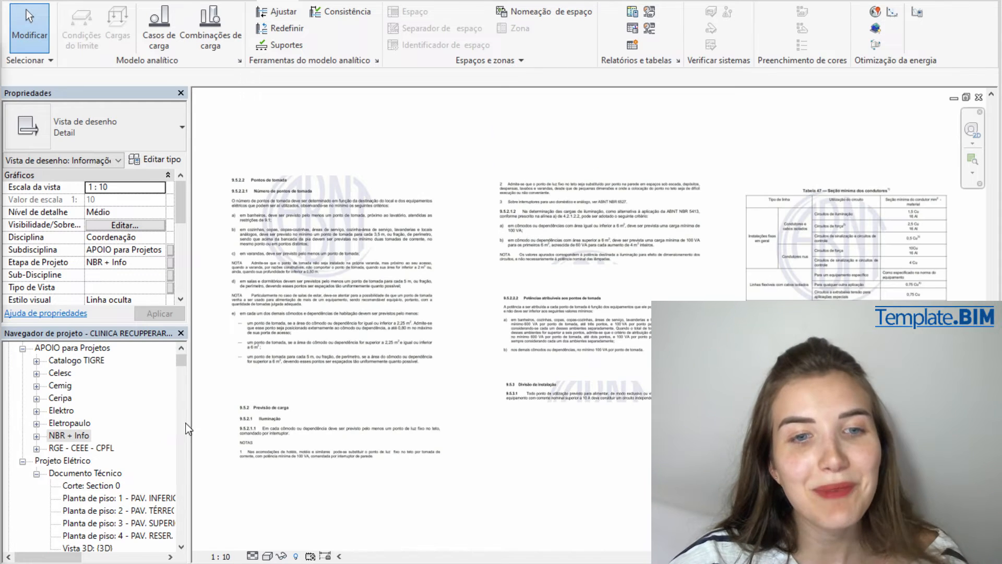
Open the Quantidade mín TUG schedule from the project's schedules
scroll(79, 409, down, 5)
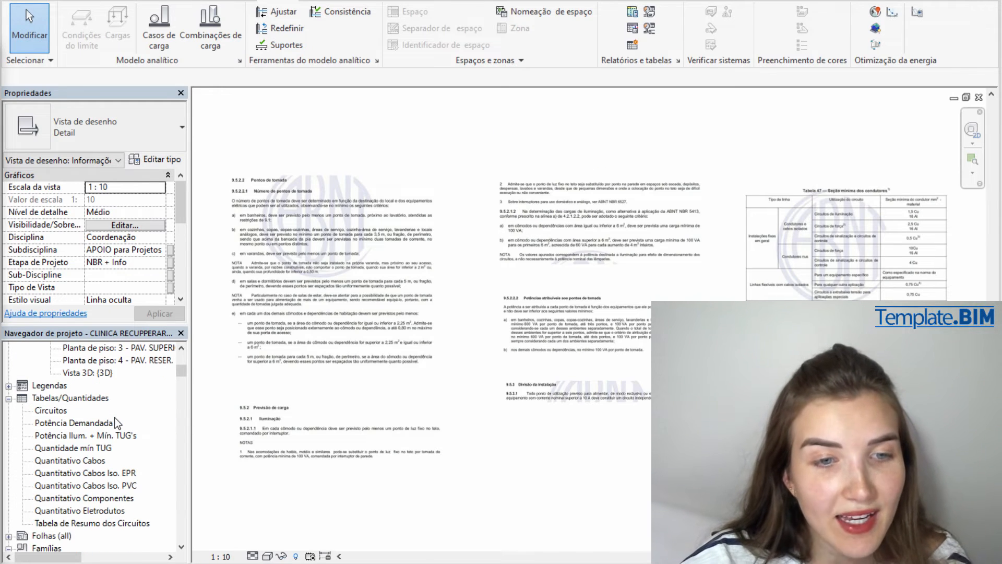
click(68, 424)
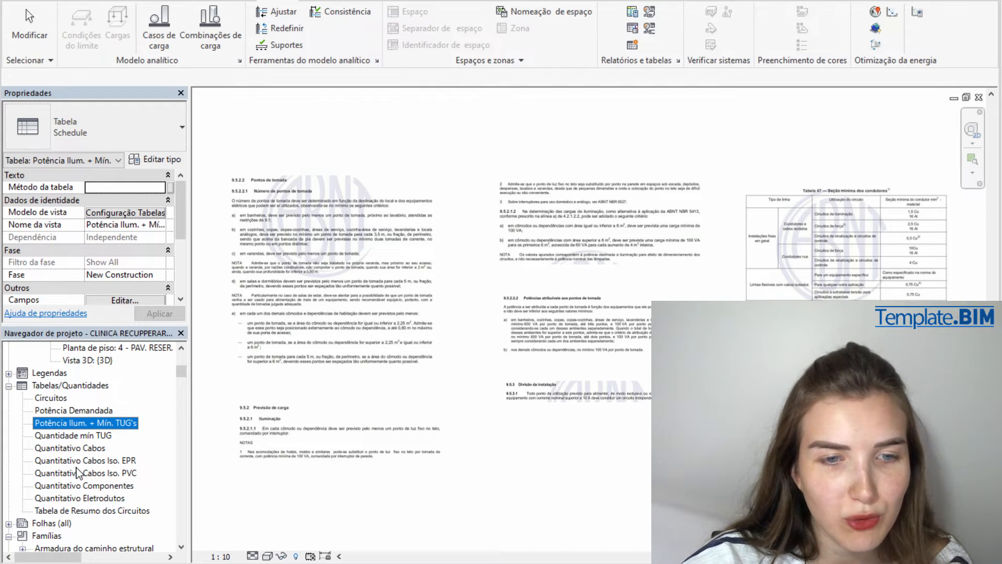
click(93, 439)
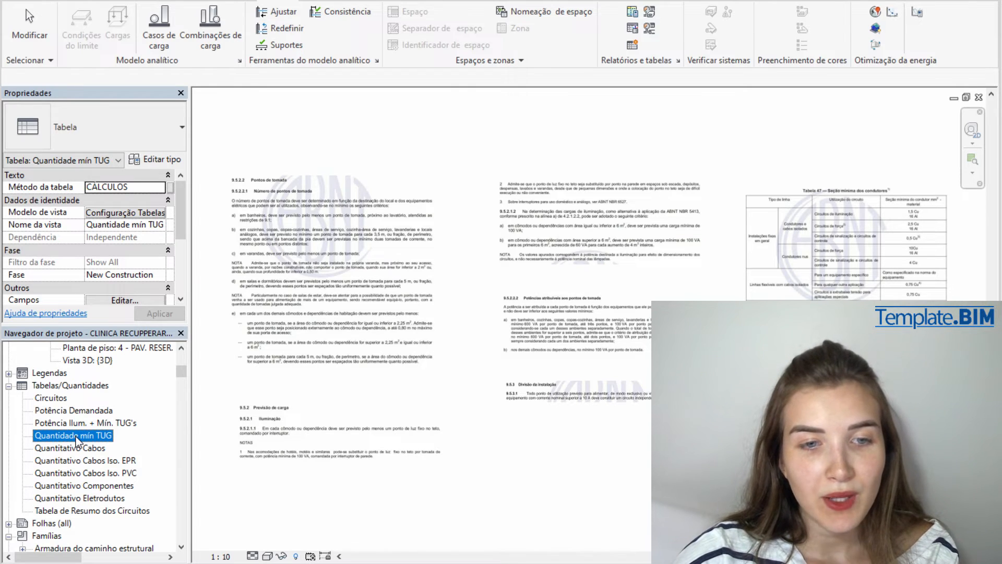
double_click(102, 437)
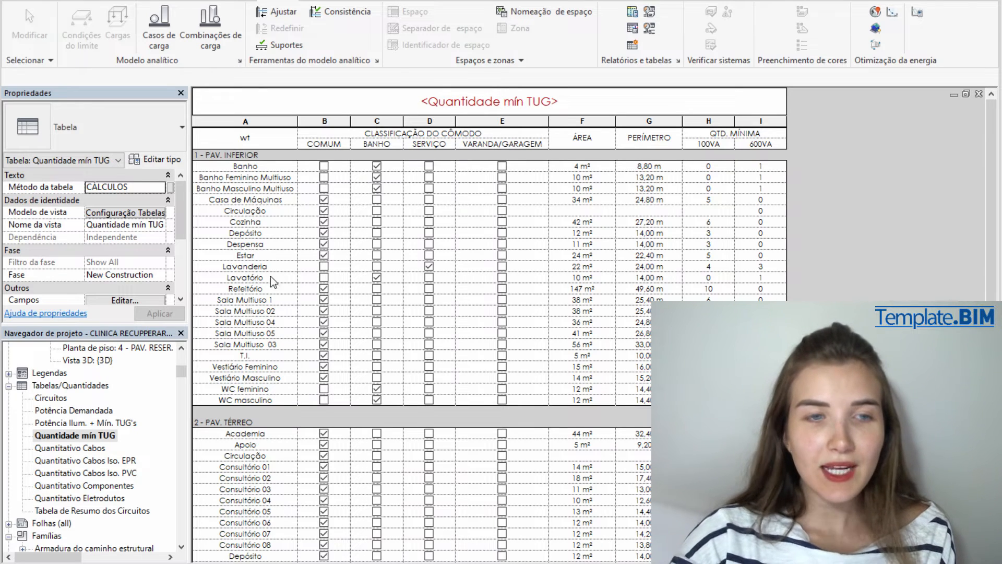
Examine the room classifications, areas, perimeters and minimum 100VA and 600VA outlet quantities on each floor of the schedule
scroll(309, 155, down, 12)
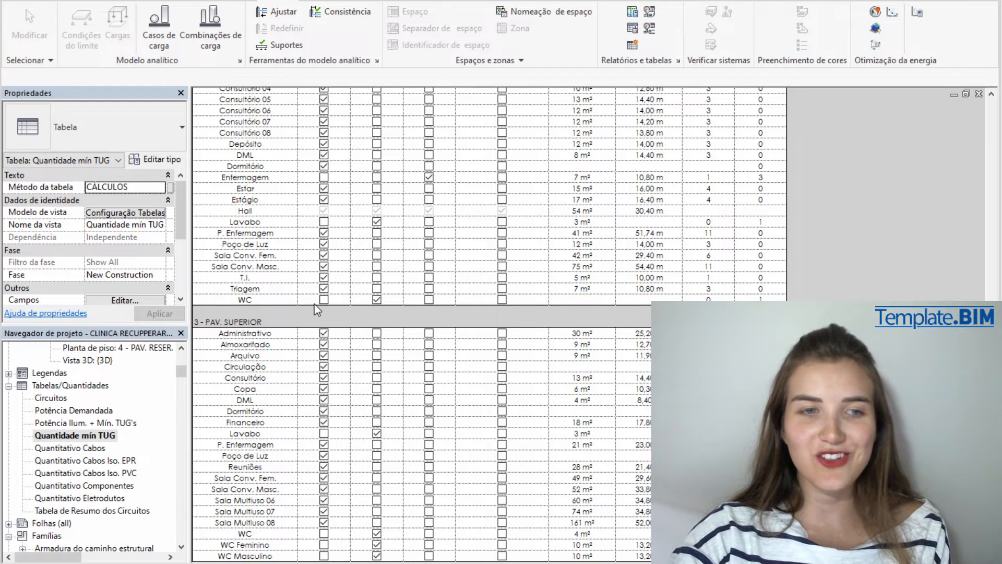
scroll(264, 549, up, 1)
scroll(263, 549, down, 1)
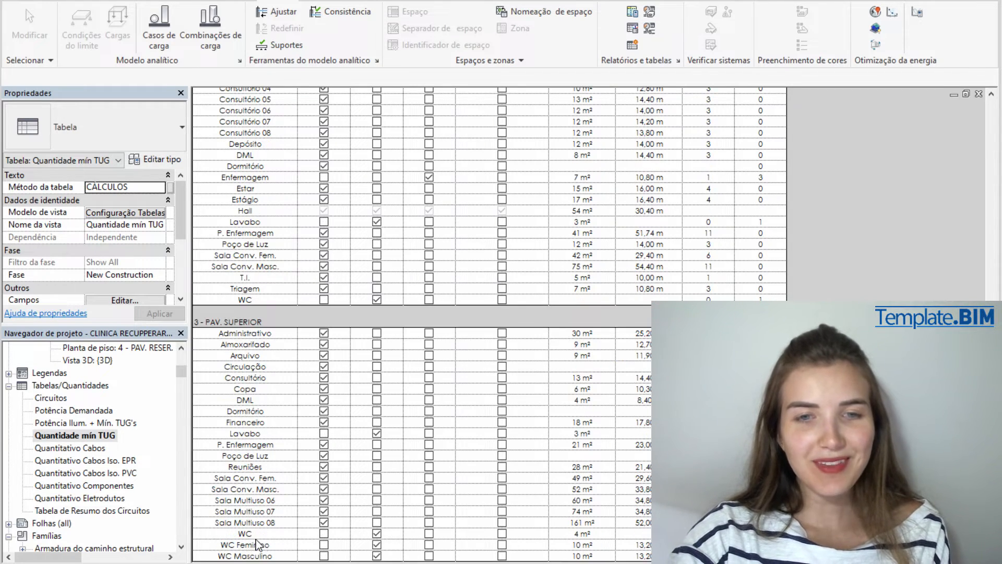
scroll(251, 533, up, 10)
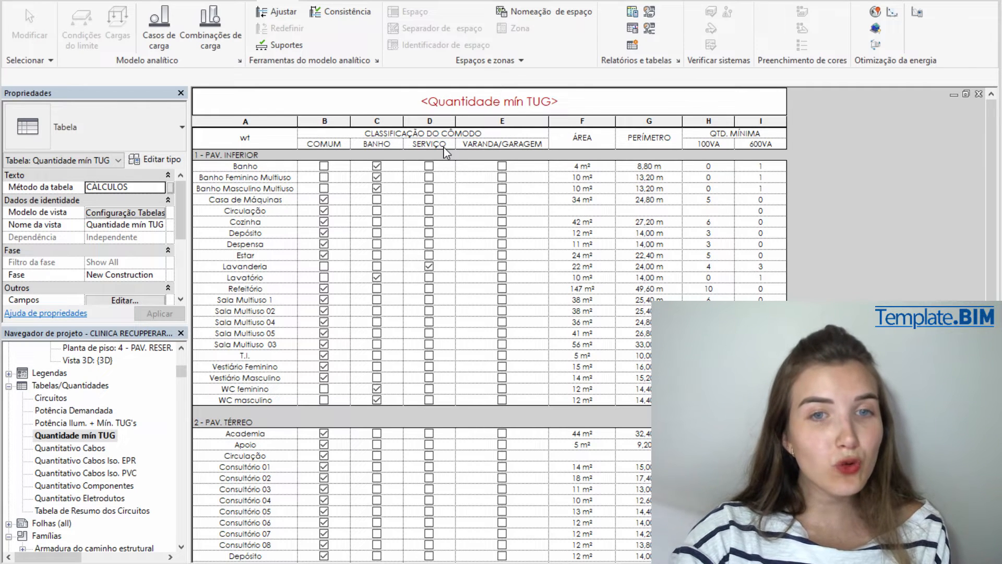
click(288, 410)
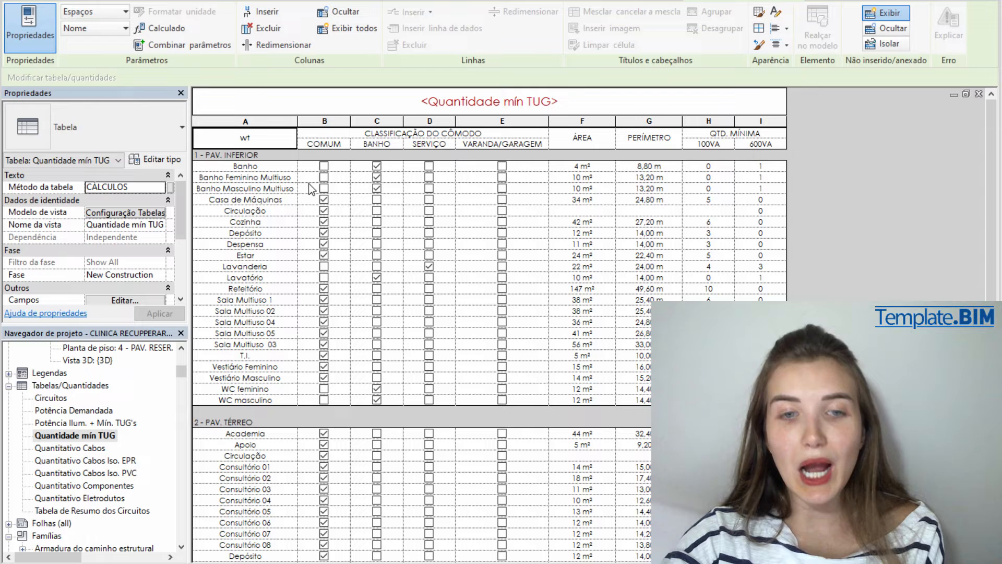
key(Escape)
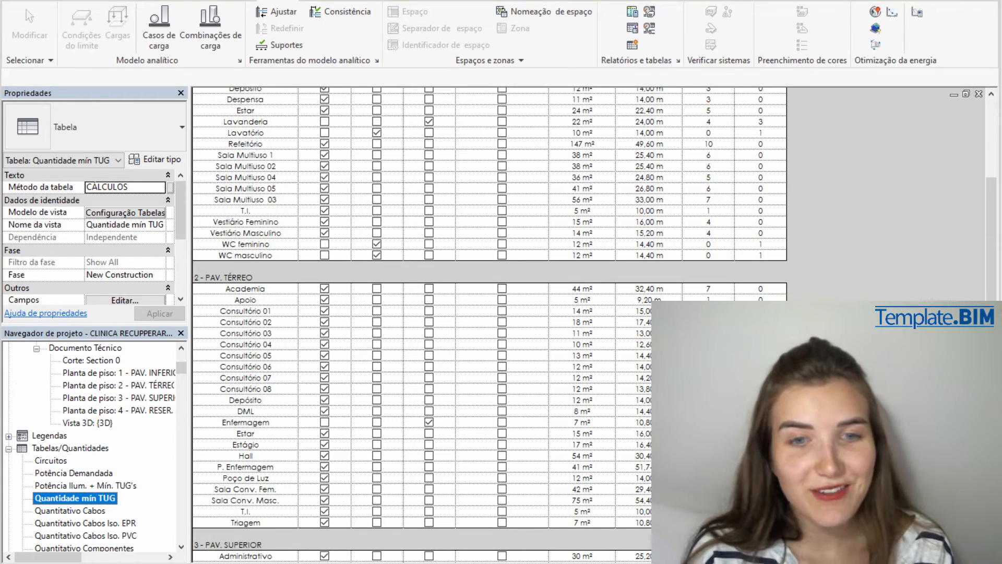
Clear the Comum classification of the ground-floor Hall in the Quantidade mín TUG schedule
scroll(489, 323, up, 4)
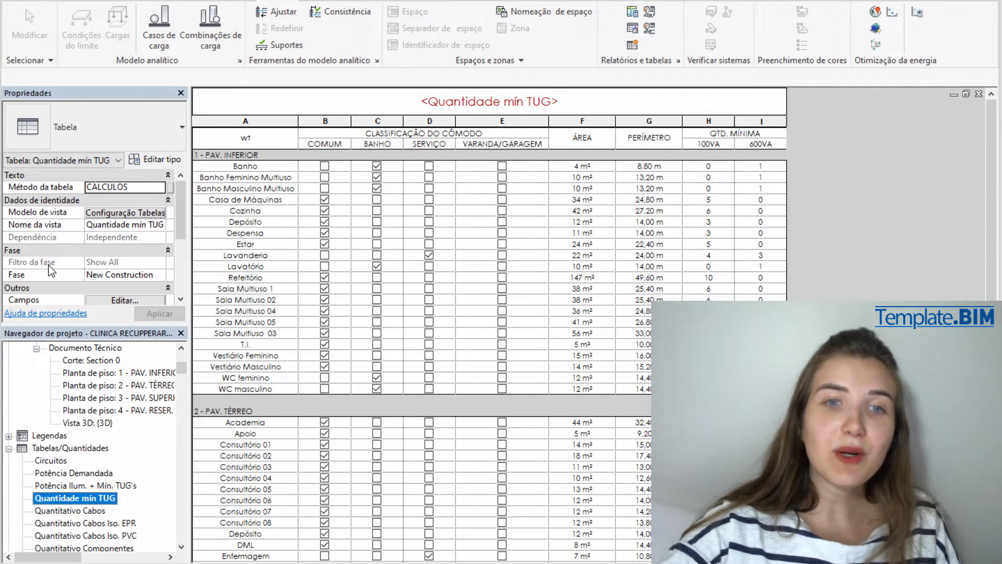
scroll(235, 156, down, 2)
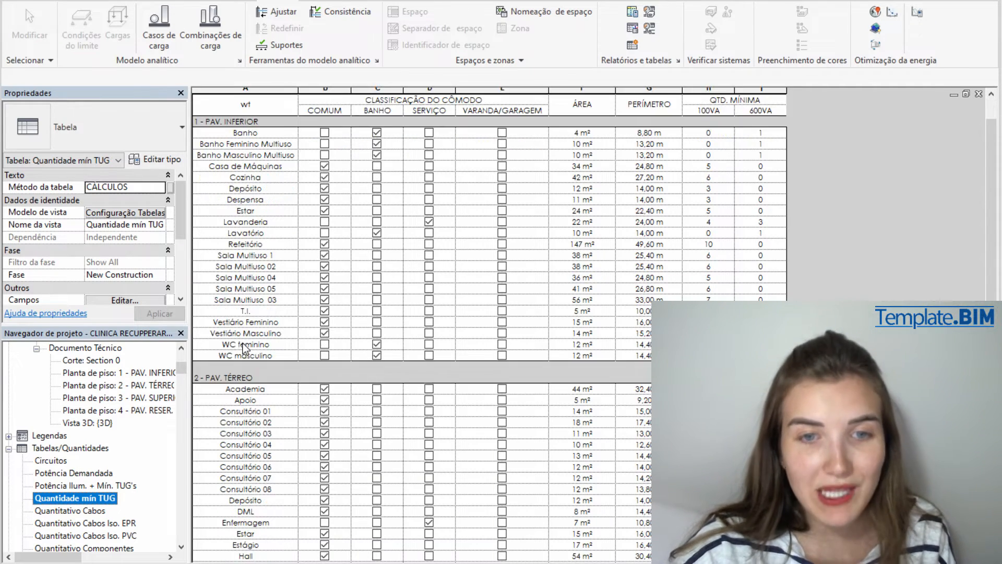
scroll(284, 245, down, 1)
scroll(285, 250, down, 7)
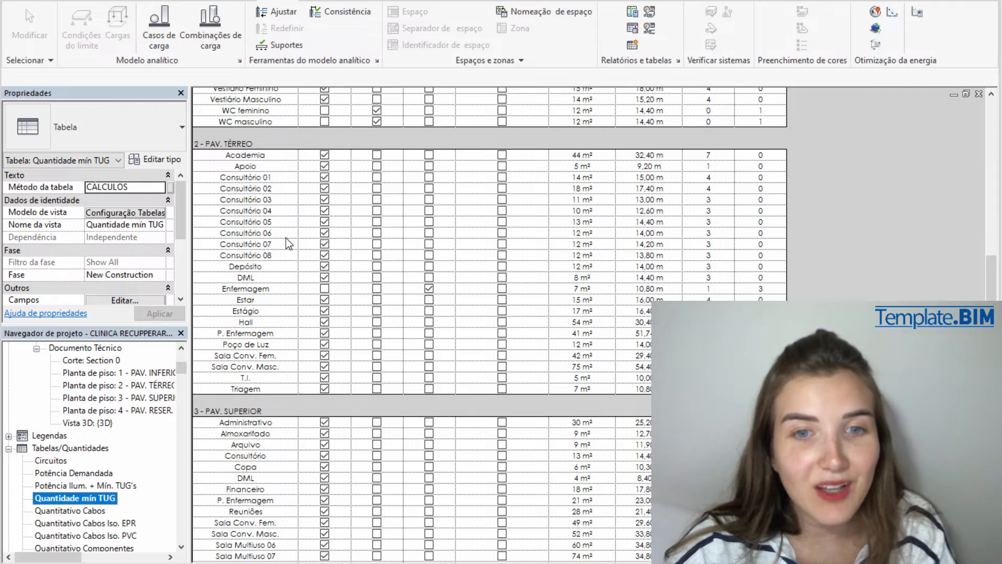
scroll(286, 243, up, 6)
scroll(275, 258, down, 3)
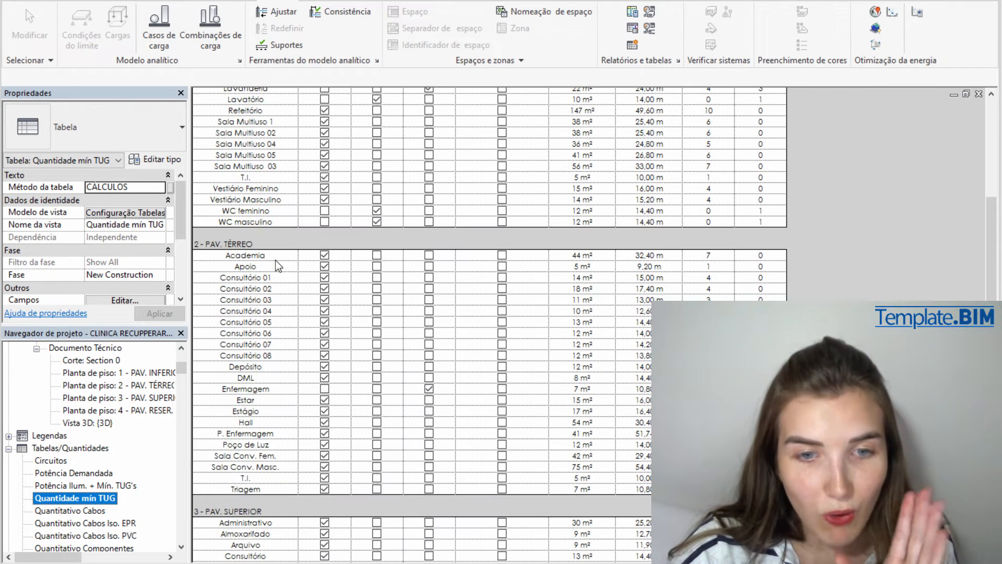
click(328, 423)
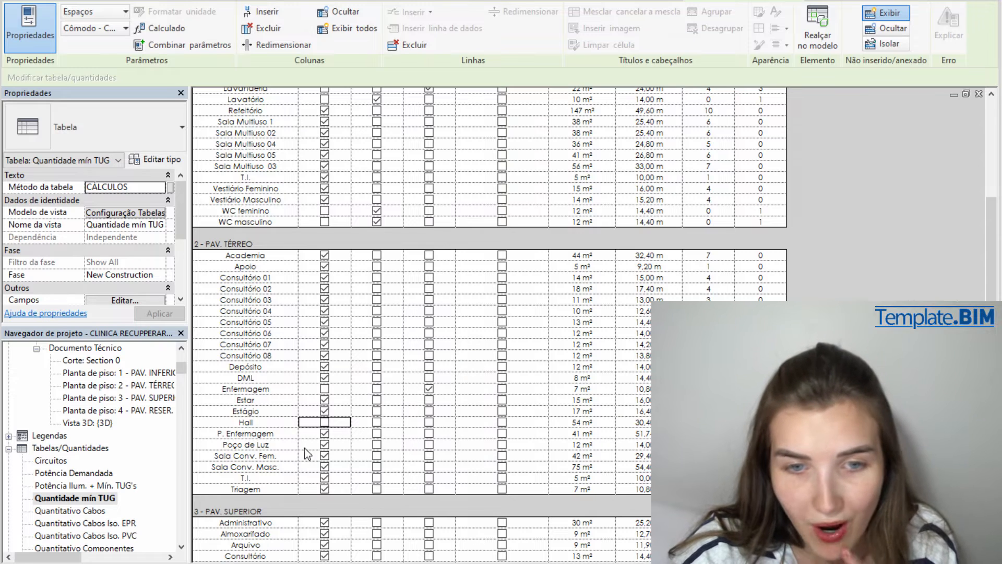
Highlight the Hall row across the schedule to check its classification, area, perimeter and minimum outlet quantities
click(291, 424)
click(256, 423)
click(268, 245)
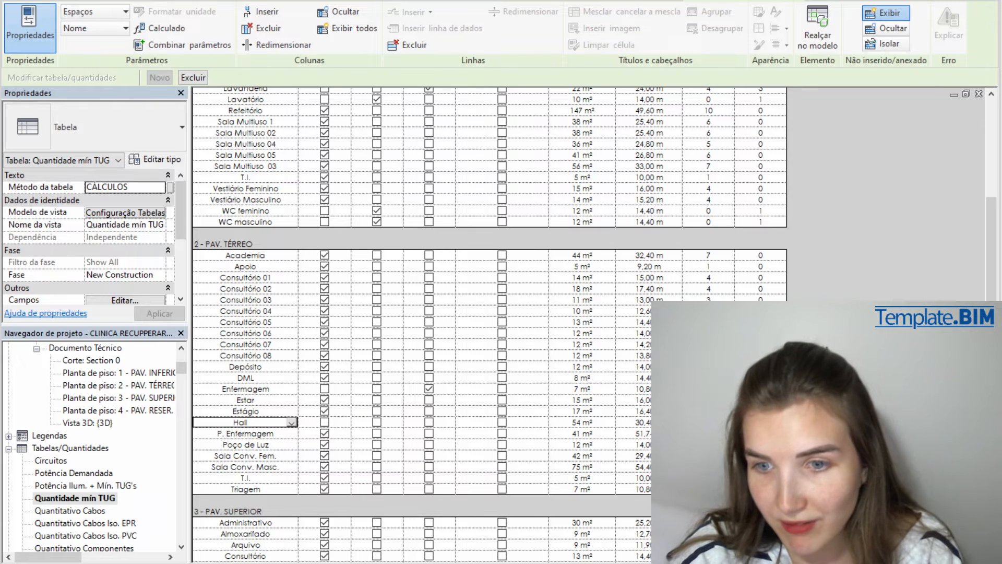
scroll(238, 423, down, 4)
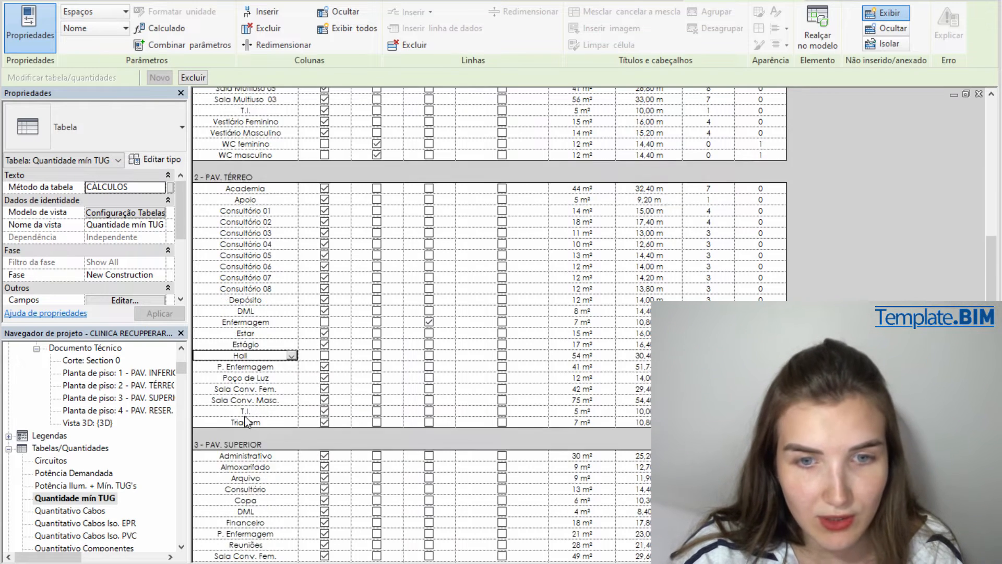
drag(277, 291, 743, 295)
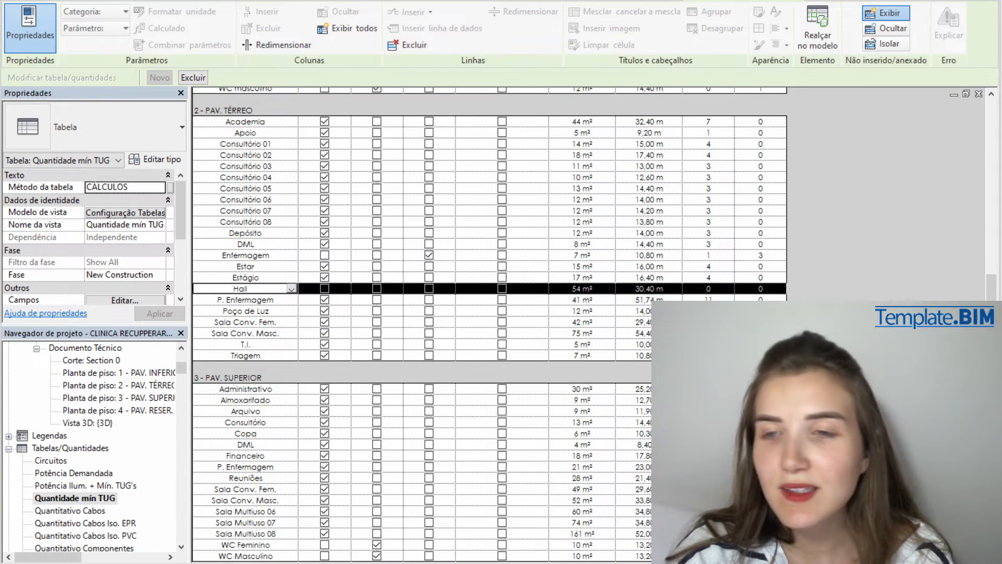
Rename the schedule's room-name column header as AMBIENTE
scroll(769, 188, up, 5)
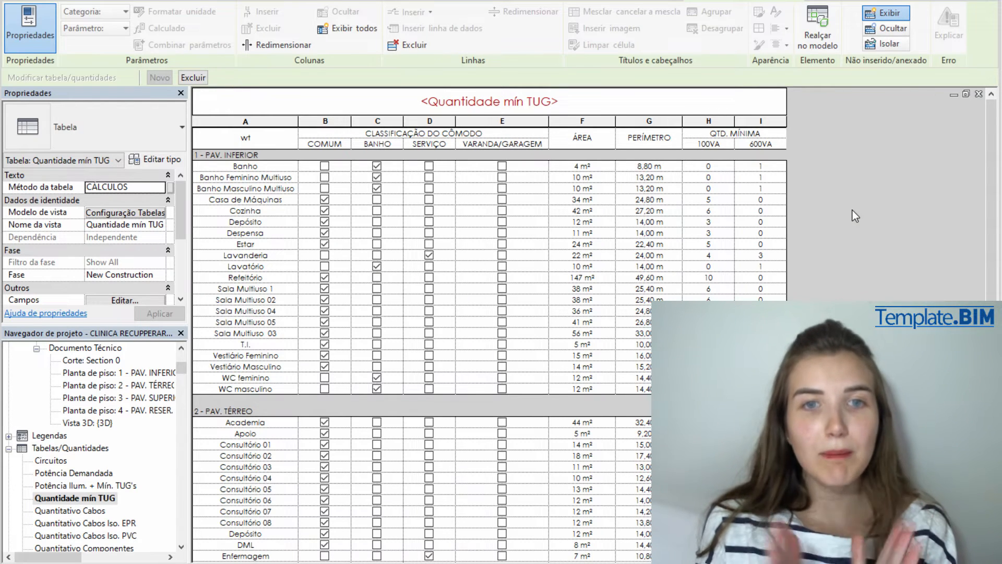
click(264, 141)
click(263, 141)
text(AMBIENTE)
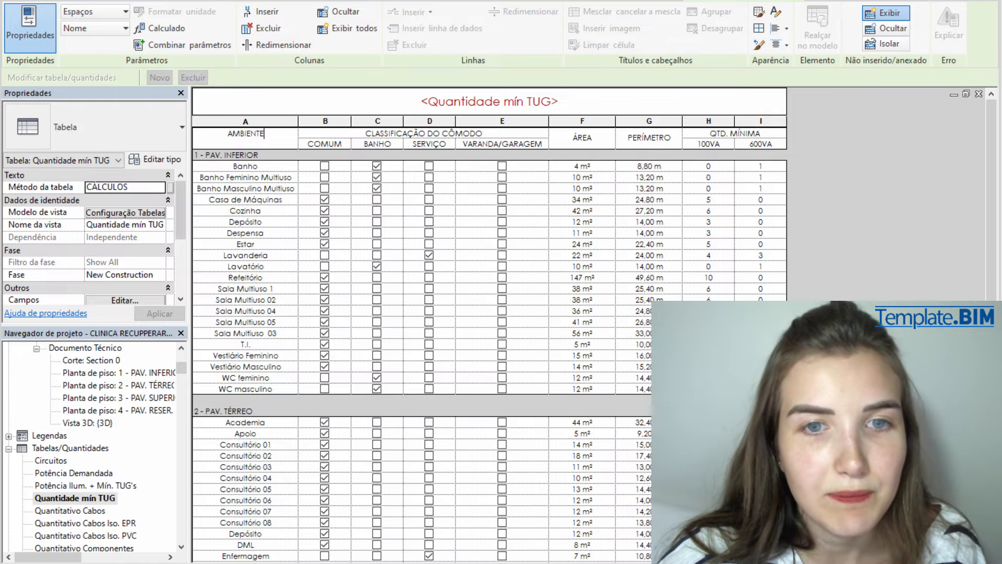
click(339, 145)
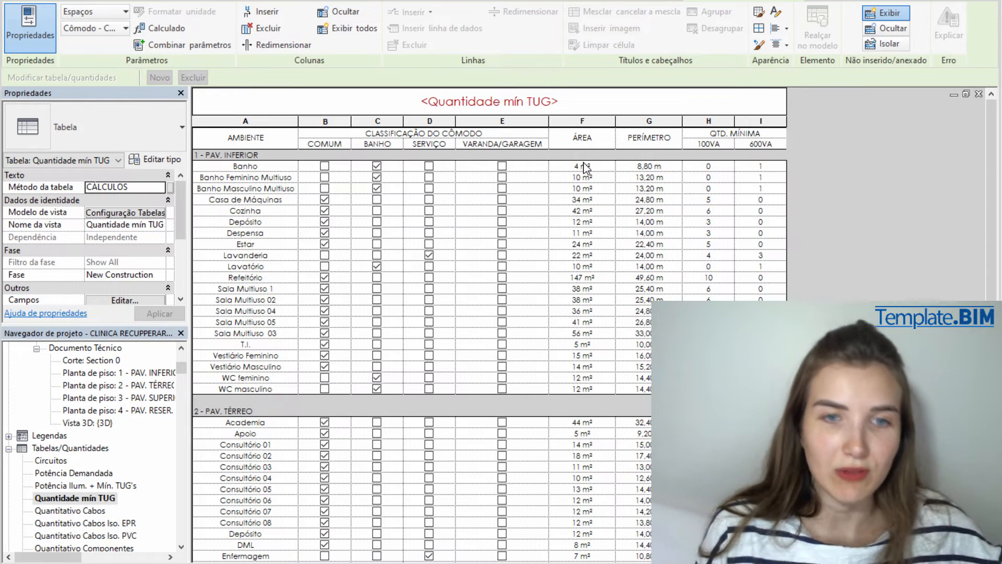
Open the 2 - PAV. TÉRREO floor plan and tile it beside the Quantidade mín TUG schedule
click(244, 241)
click(88, 500)
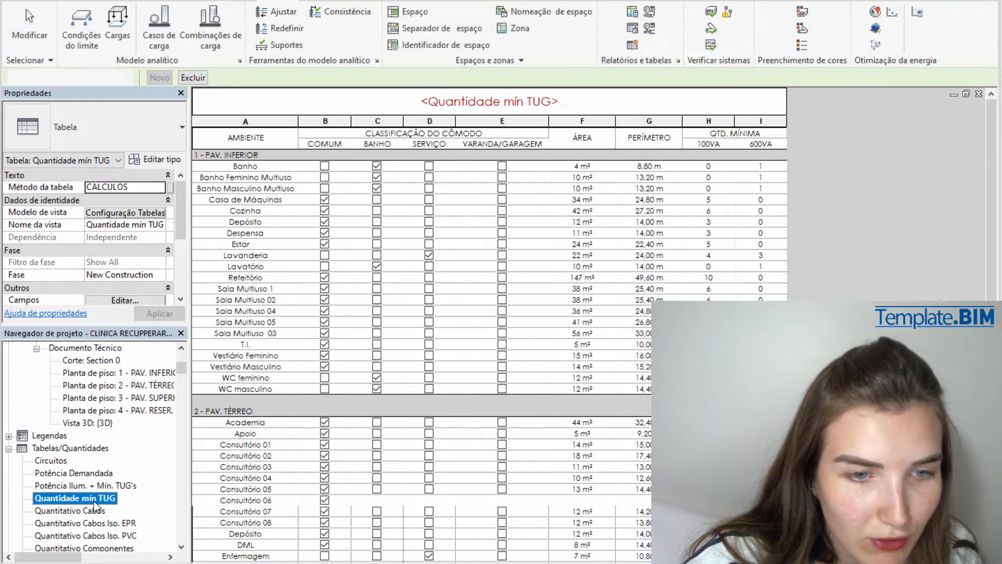
double_click(152, 387)
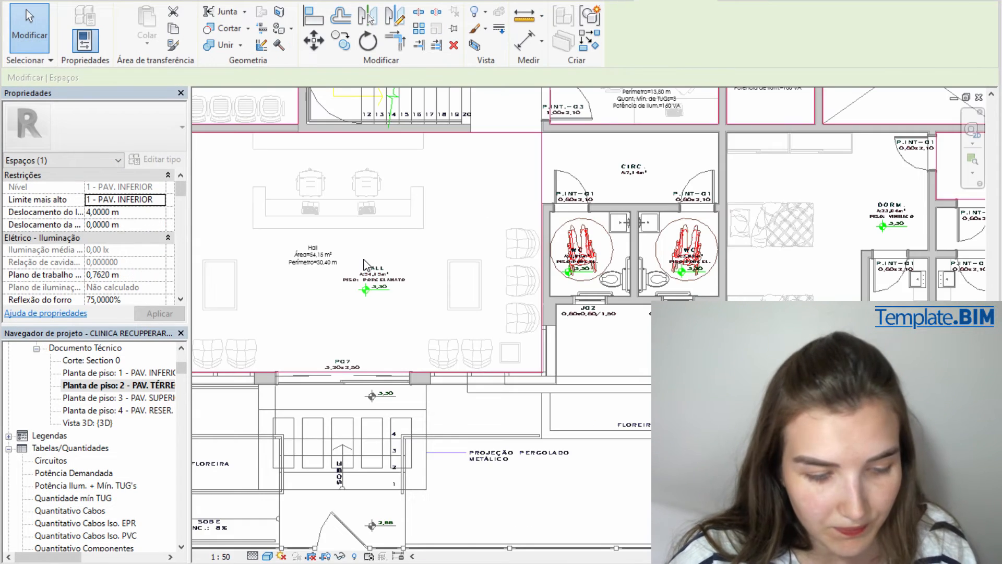
key(w)
key(t)
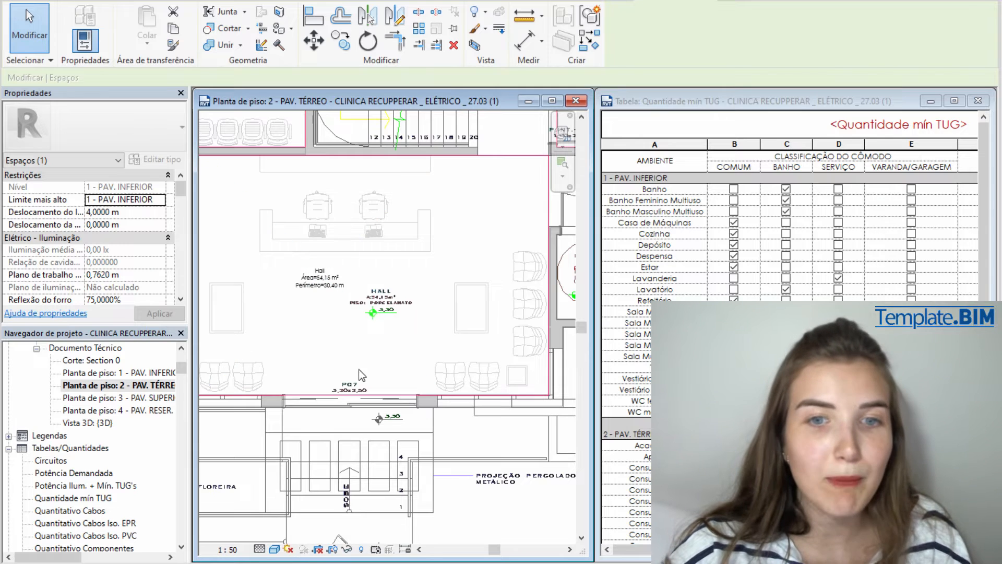
Select the ground-floor Hall entry in the schedule to highlight its space in the floor plan
middle_drag(360, 375, 374, 377)
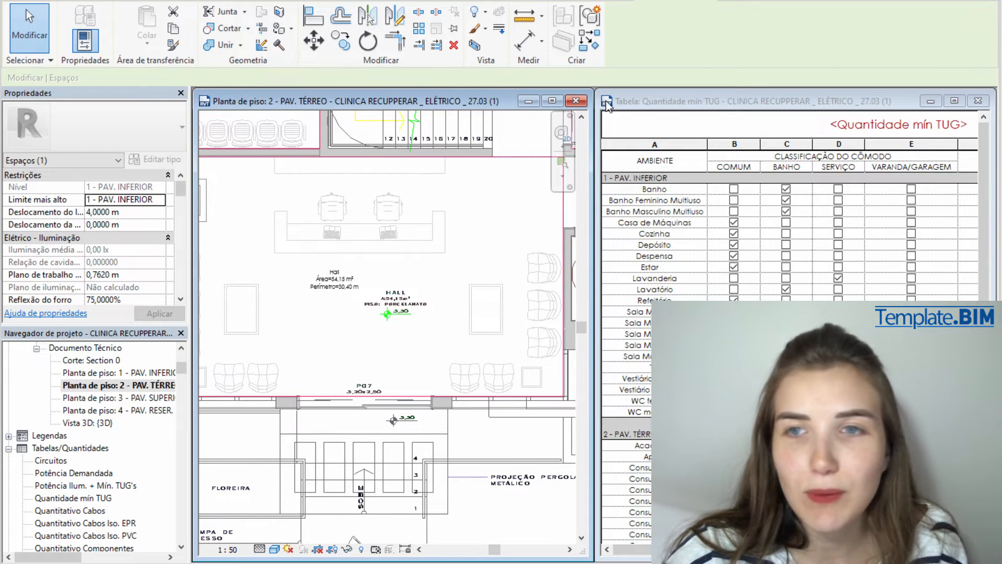
middle_drag(410, 296, 458, 302)
scroll(404, 290, up, 4)
scroll(790, 326, down, 1)
scroll(791, 326, down, 4)
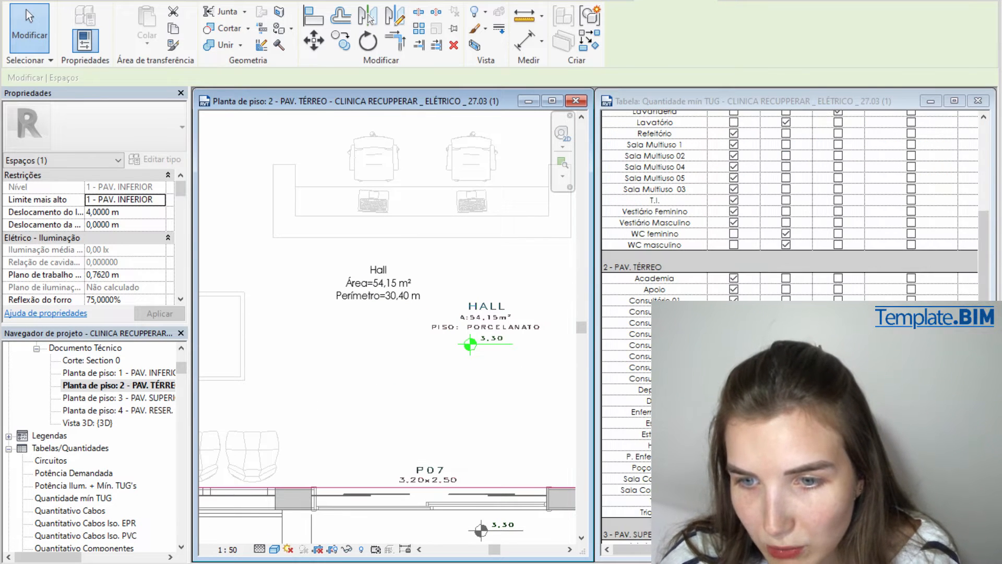
click(733, 445)
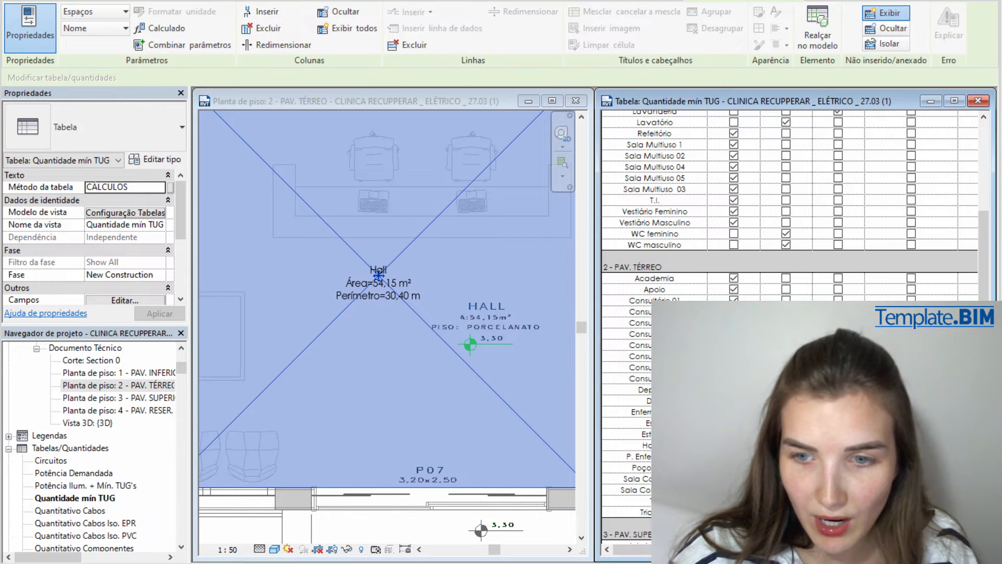
Rename the Hall space as Hall Térreo through the parameter values of its tag in the plan
click(384, 275)
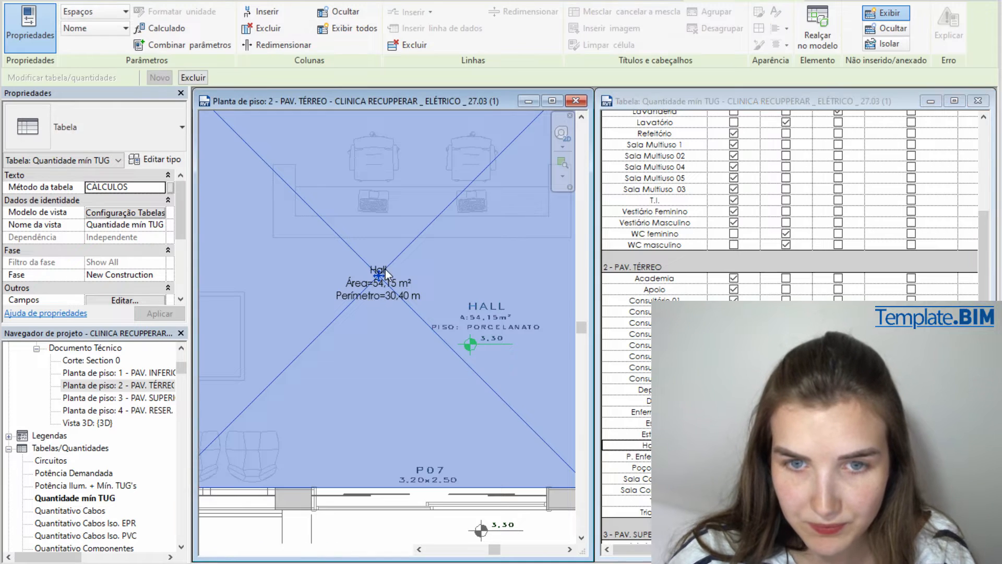
click(384, 275)
click(384, 276)
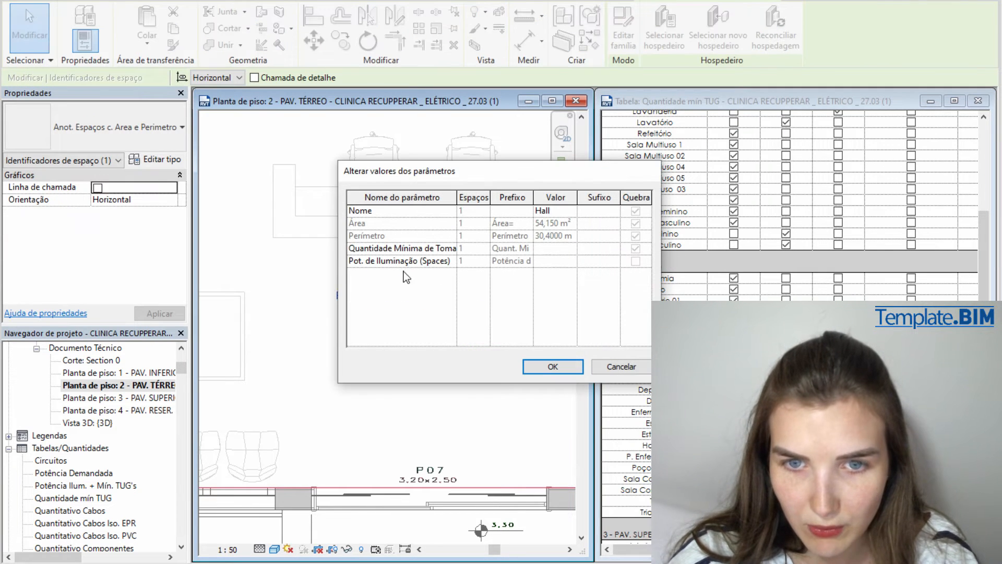
click(566, 212)
click(569, 214)
text(tÉRREO)
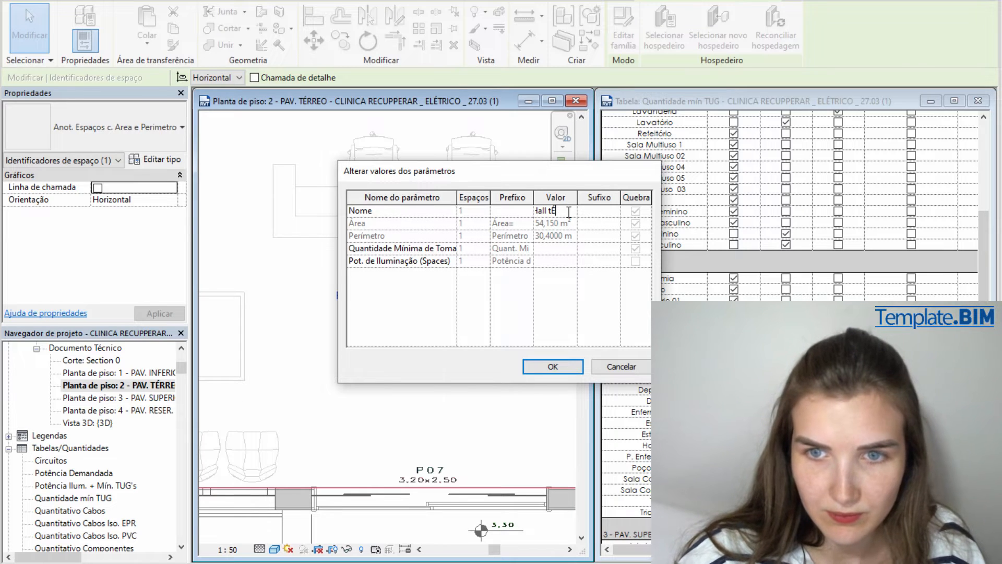
key(BackSpace)
key(BackSpace)
text(Téer)
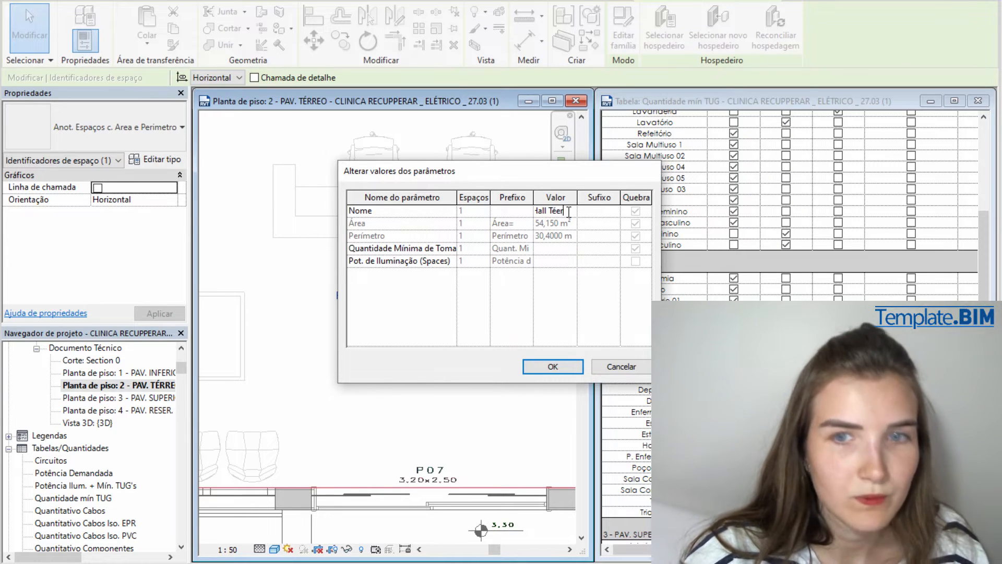
key(BackSpace)
key(BackSpace)
key(BackSpace)
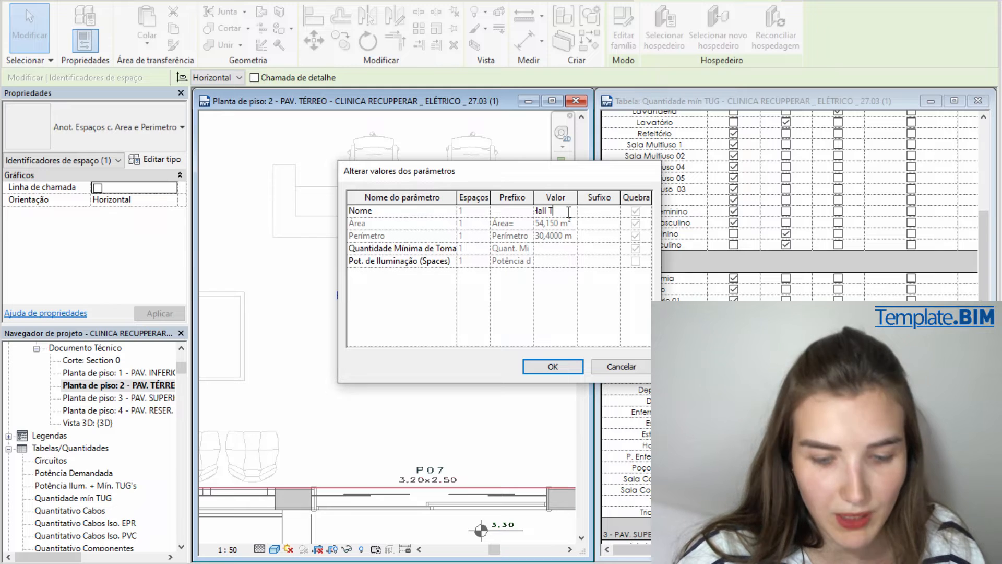
text(érreo)
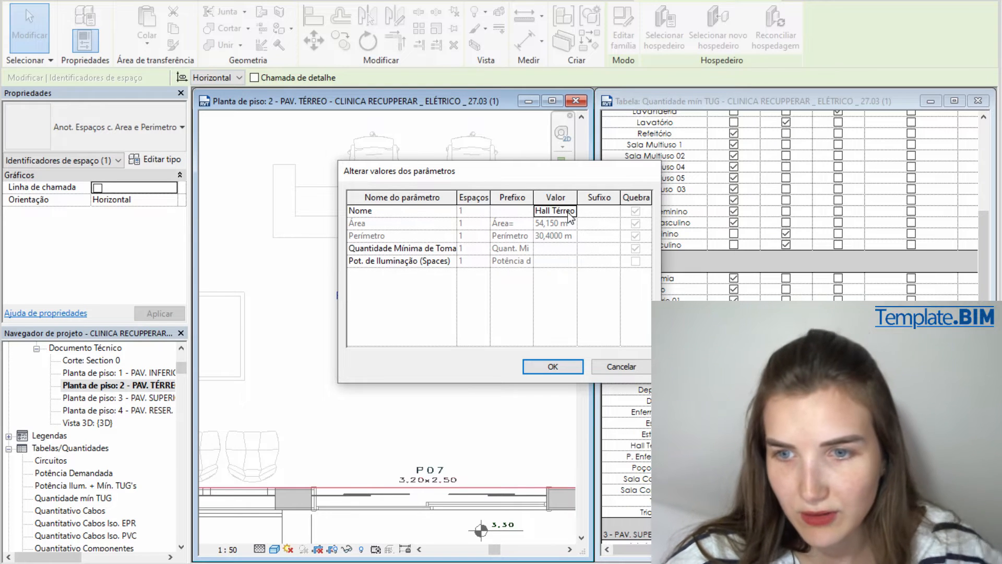
key(Return)
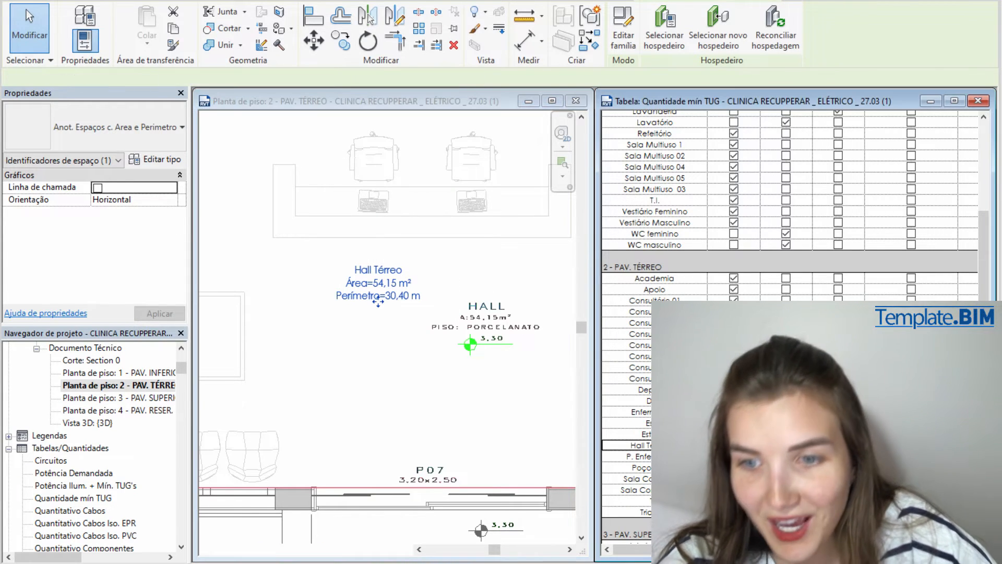
Check the Hall Térreo entry in the schedule against the space tag in the plan
click(662, 446)
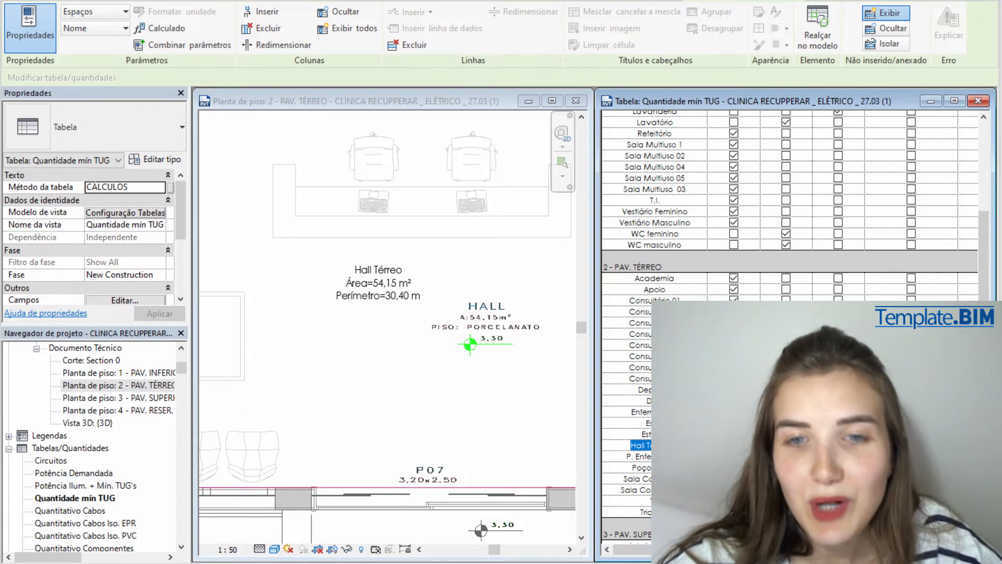
scroll(360, 391, down, 4)
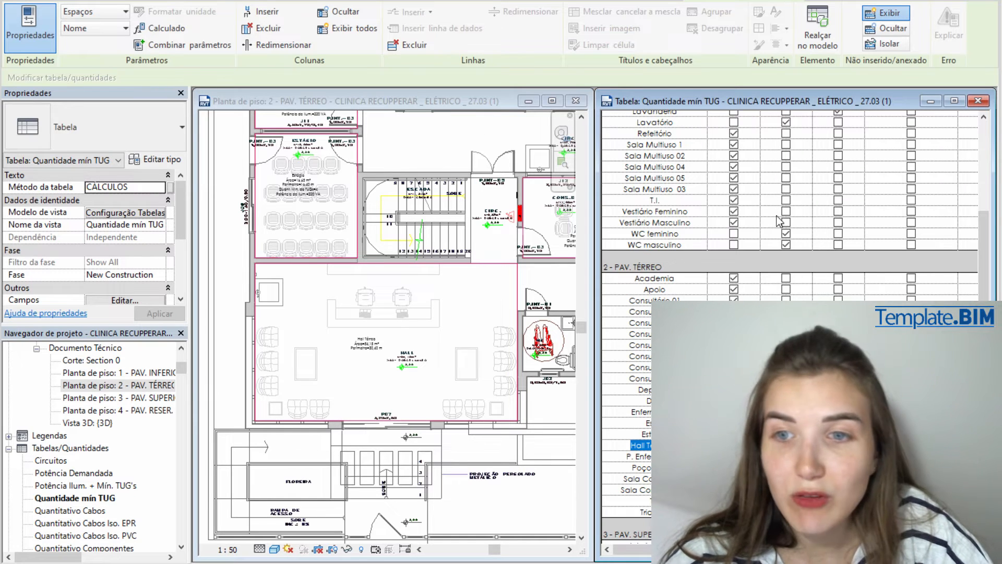
click(734, 445)
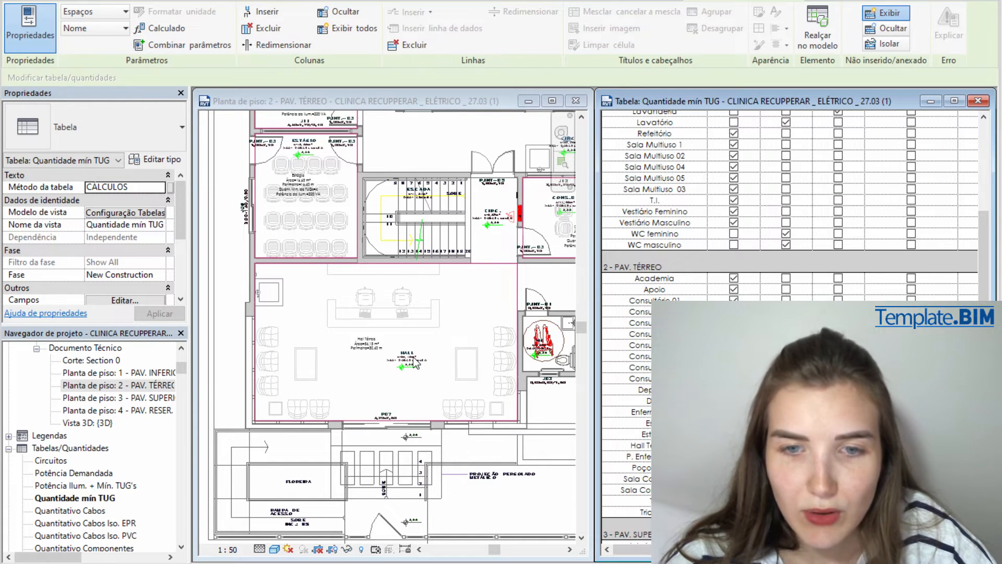
Restore the space name to Hall through the parameter values of its tag
click(373, 347)
scroll(374, 347, up, 2)
click(373, 334)
scroll(374, 334, up, 2)
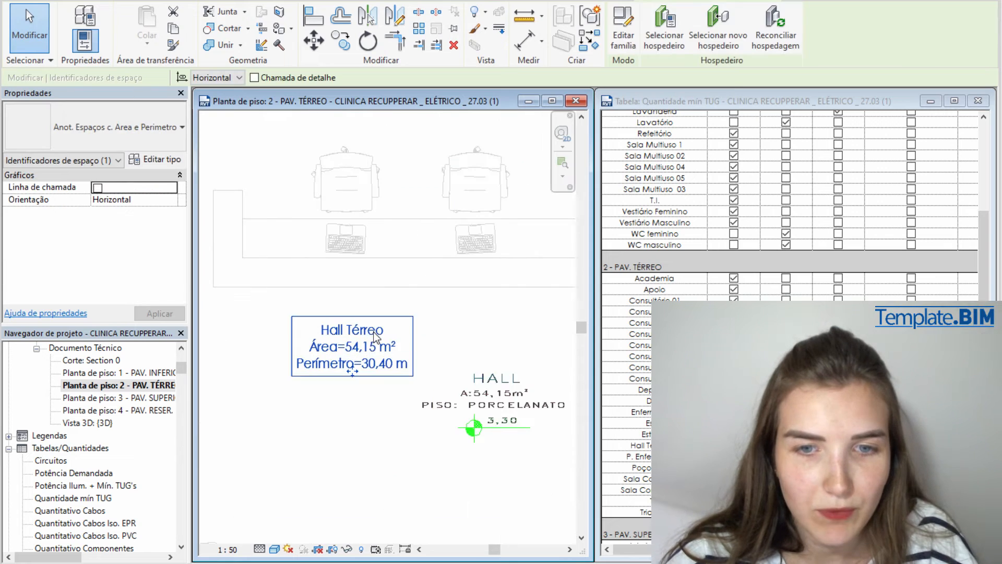
double_click(374, 336)
double_click(556, 210)
key(BackSpace)
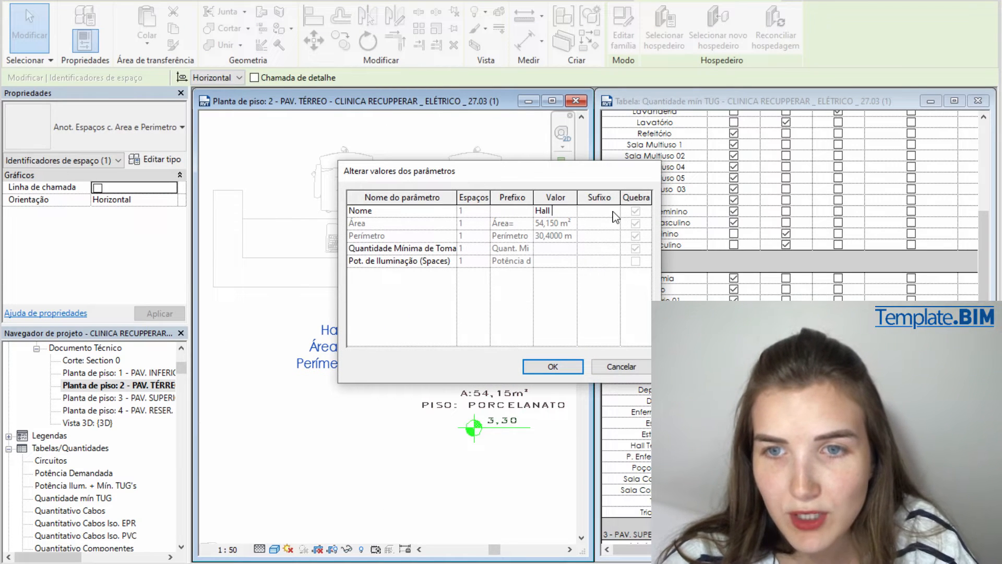
click(553, 366)
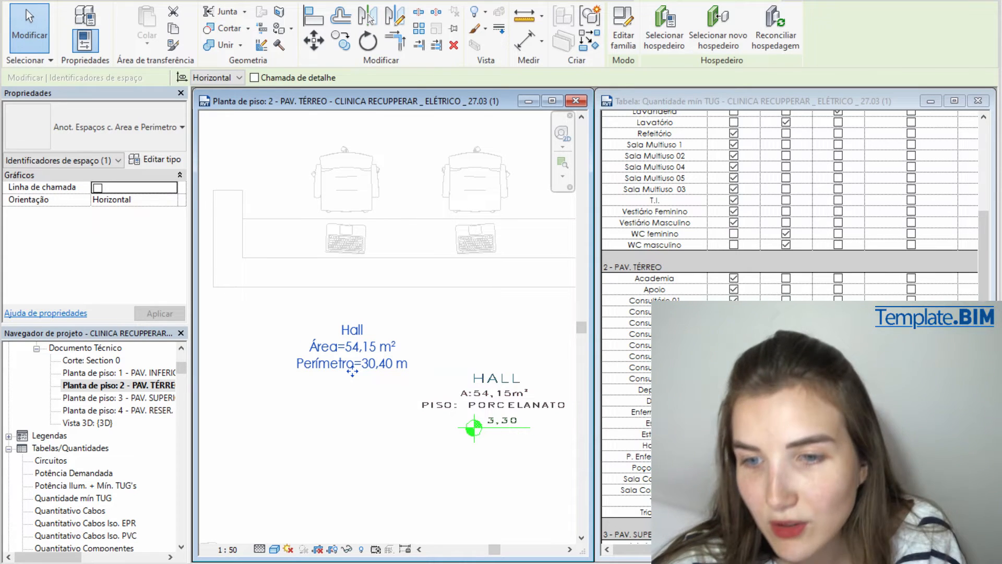
Locate the Hall row and widen the schedule window over the plan to expose the area, perimeter and minimum outlet columns
click(703, 109)
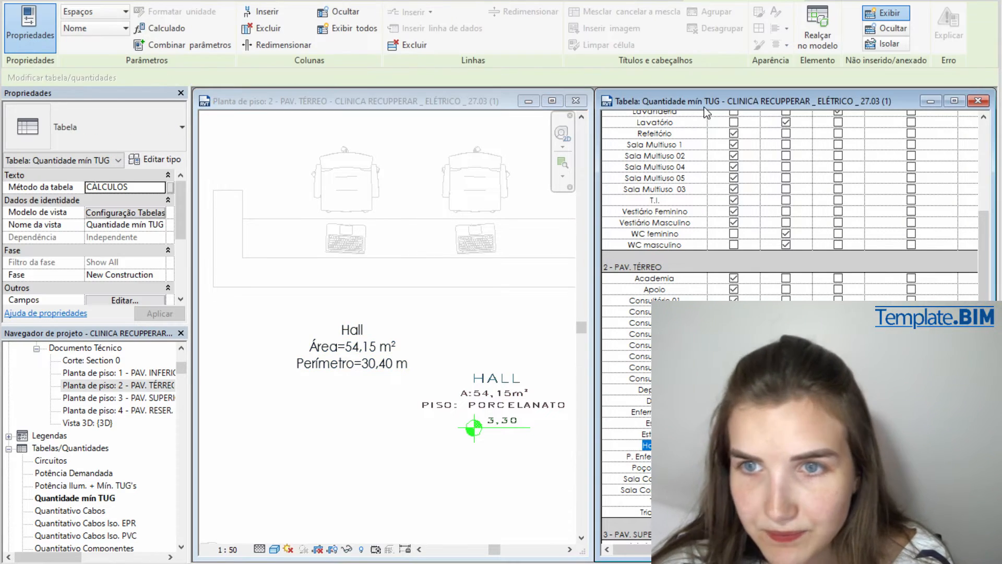
scroll(788, 209, down, 5)
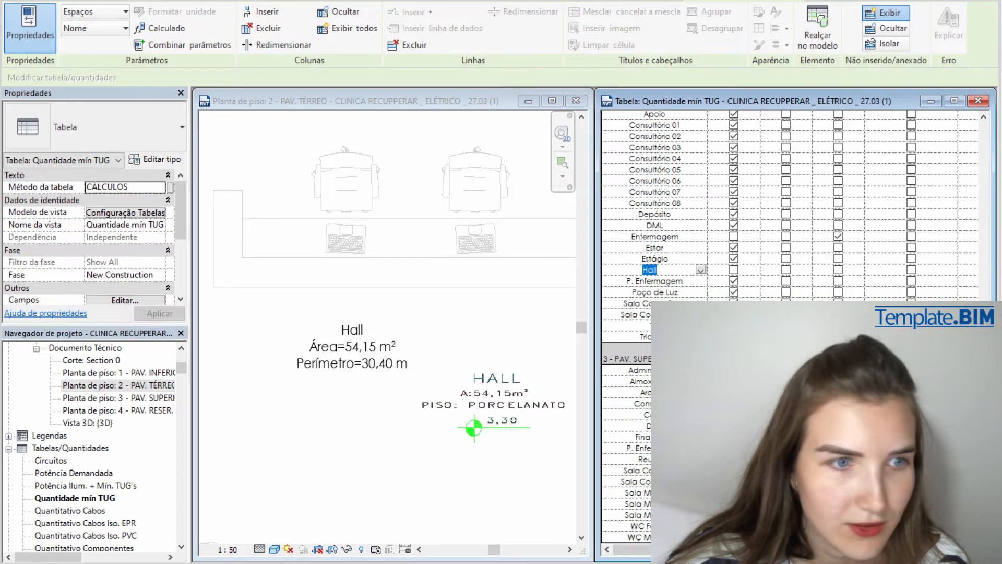
click(388, 327)
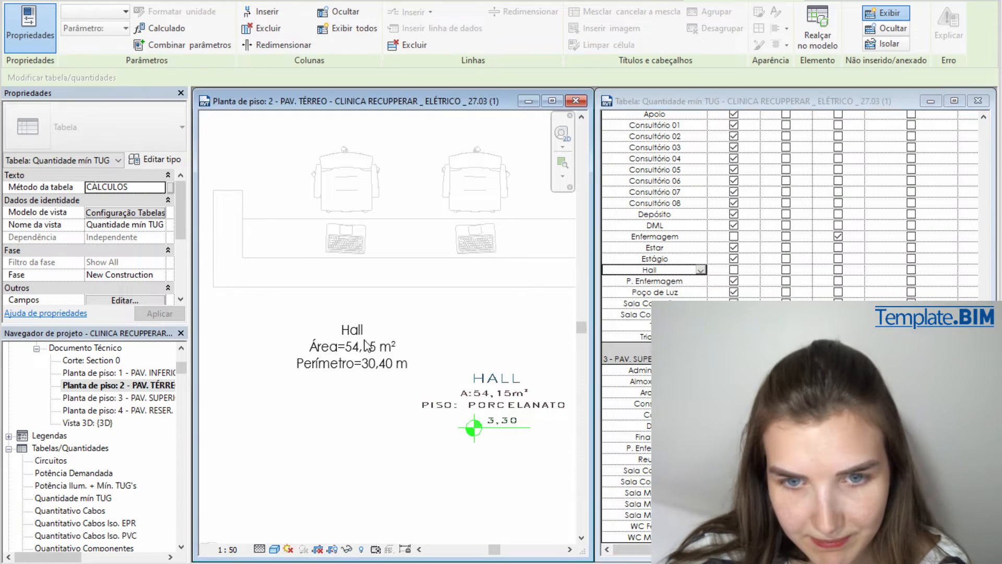
click(533, 332)
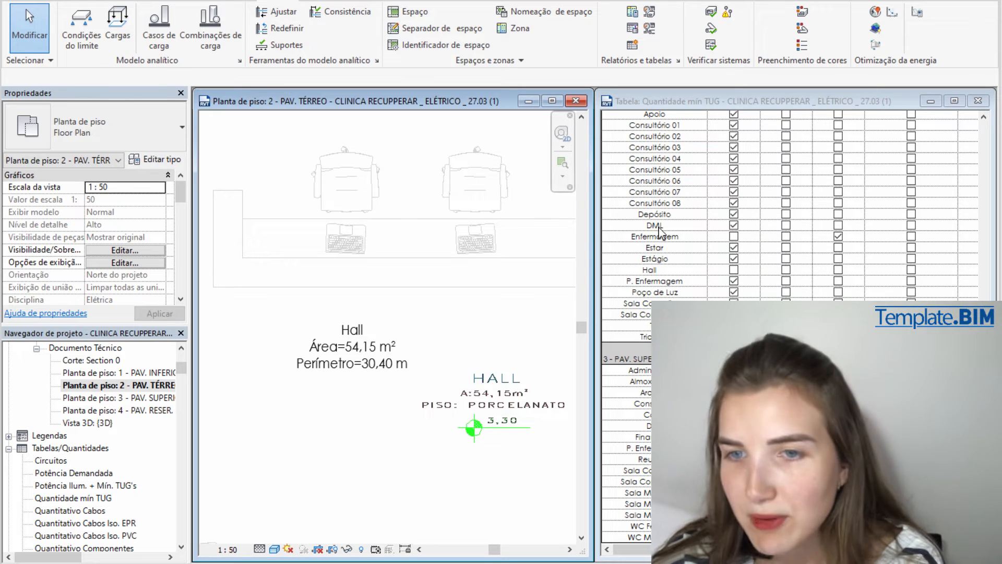
drag(598, 209, 265, 235)
scroll(449, 287, up, 6)
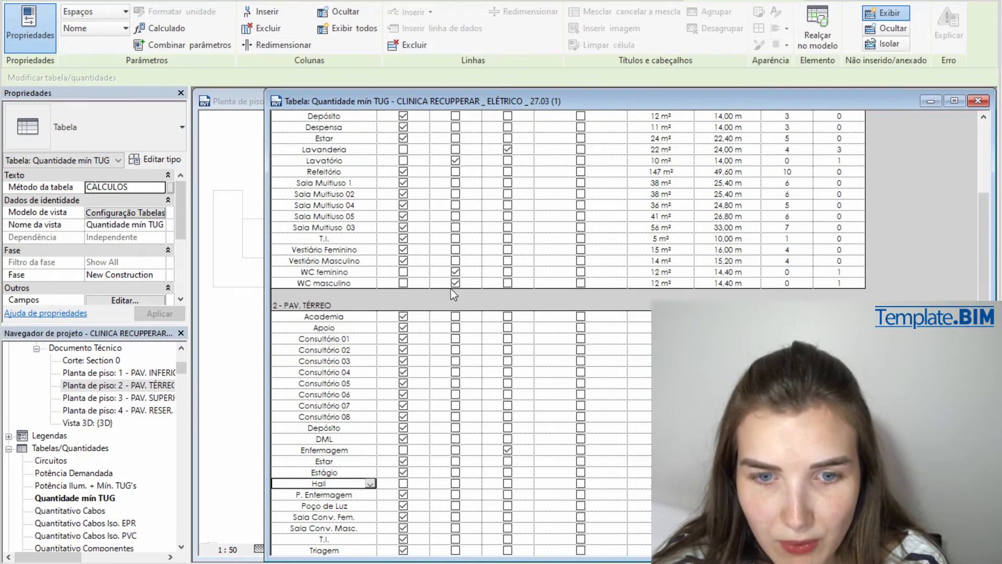
Compare the schedule's area and perimeter columns with the values on the Hall space tag in the ground floor plan
scroll(357, 251, up, 4)
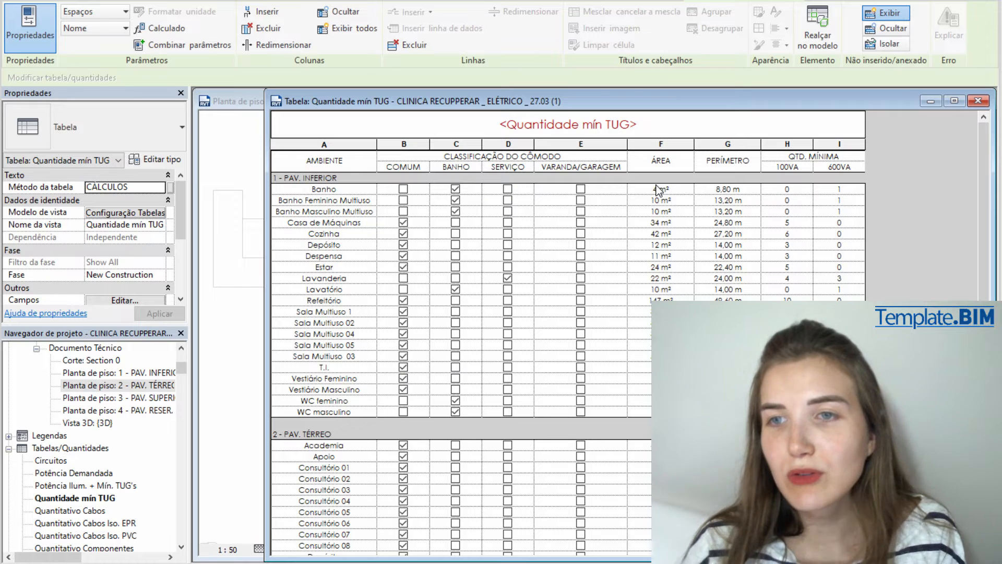
click(728, 201)
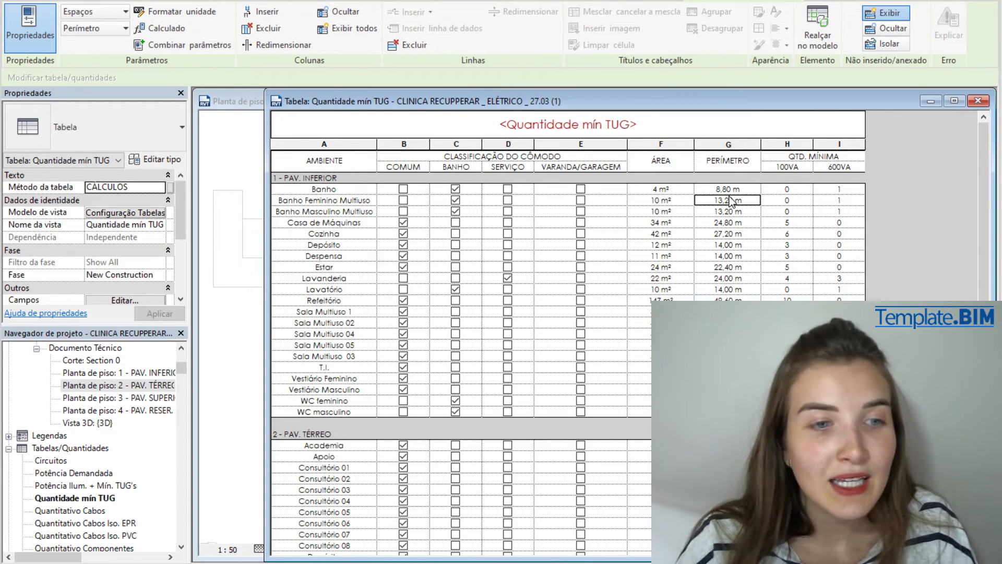
click(265, 260)
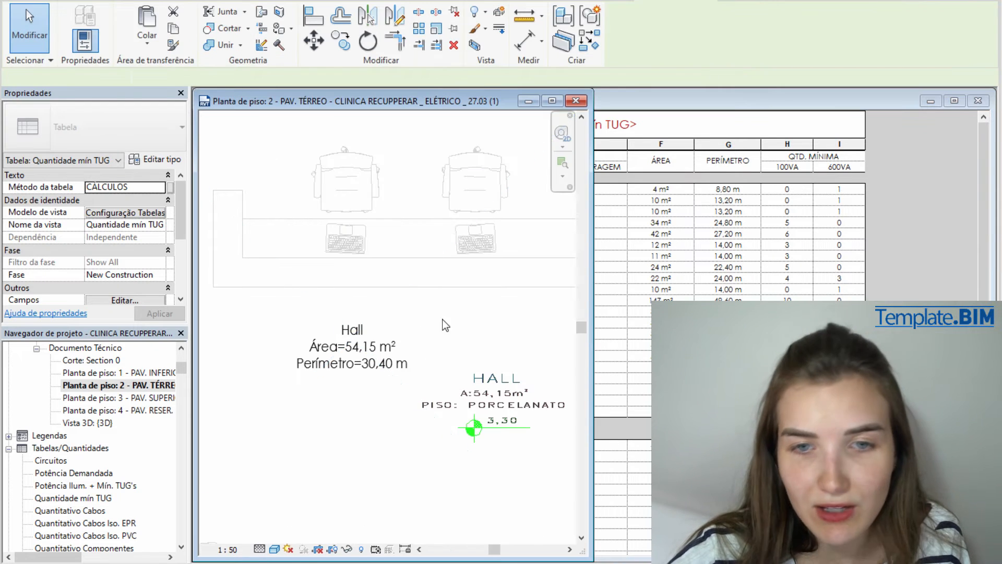
click(461, 328)
scroll(454, 329, down, 4)
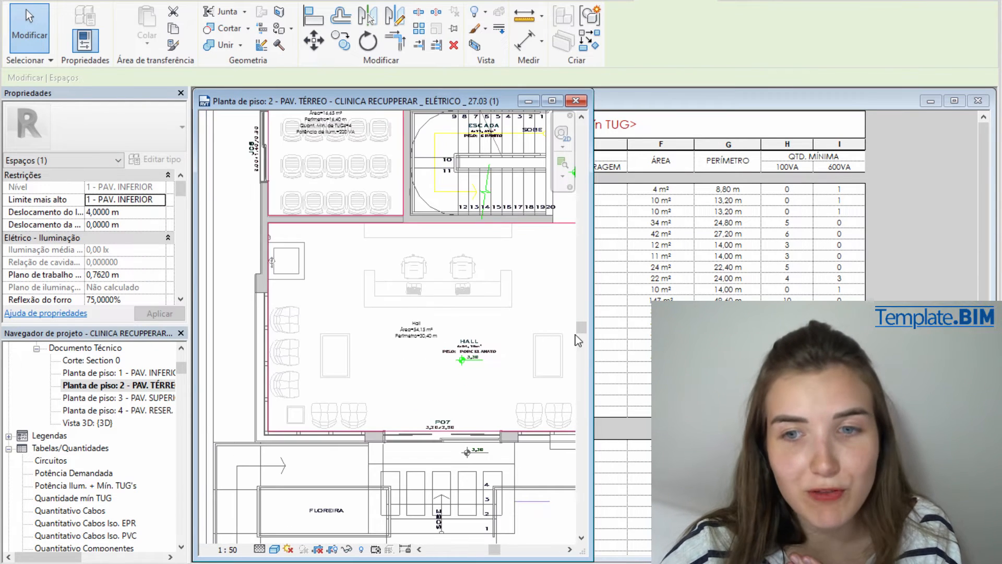
drag(594, 312, 646, 314)
scroll(318, 328, up, 5)
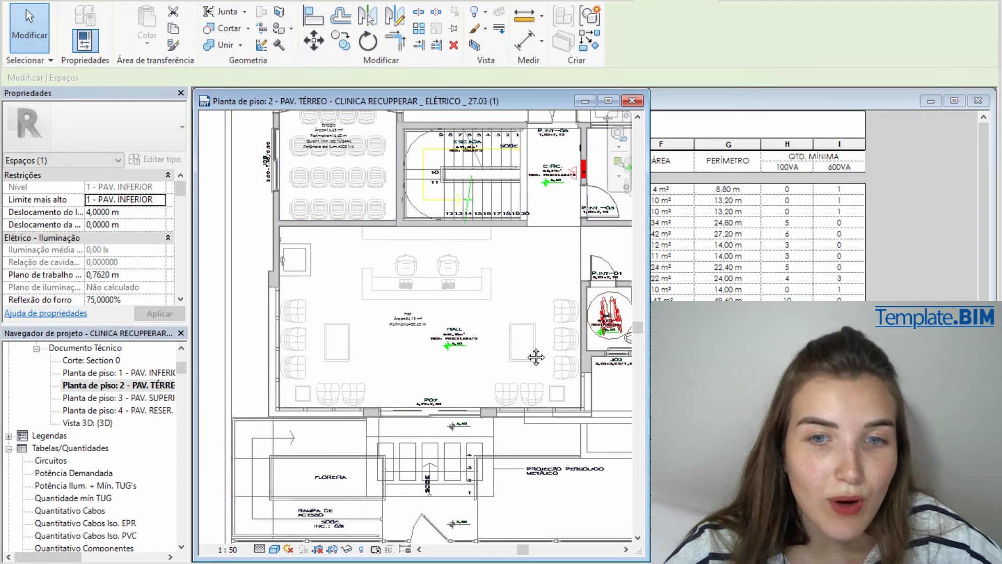
scroll(319, 328, up, 2)
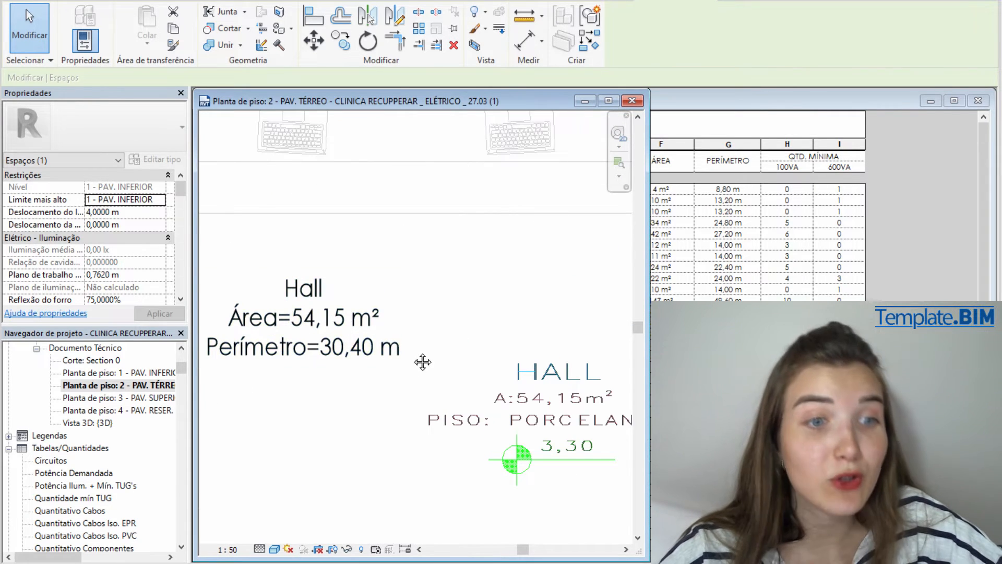
scroll(330, 319, down, 3)
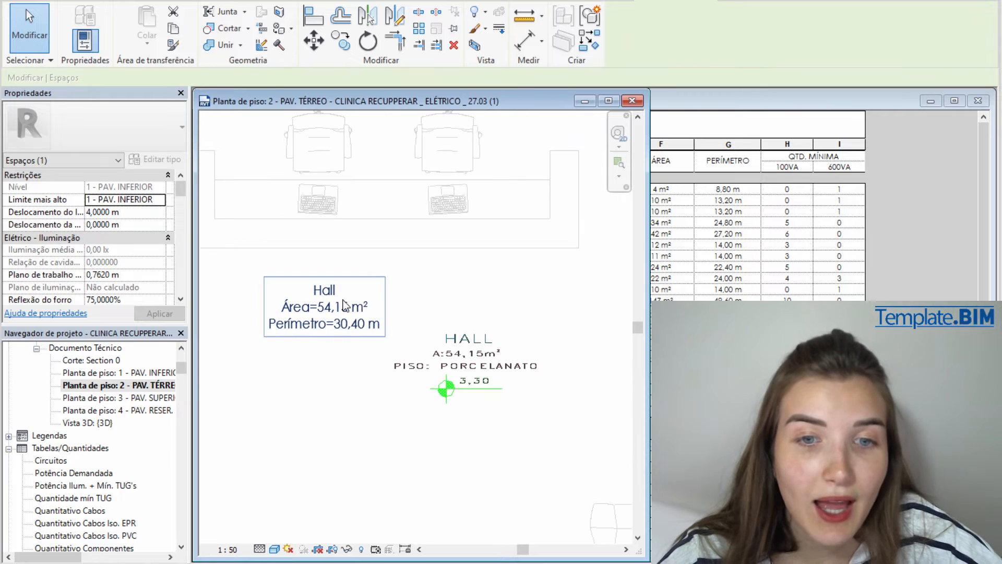
scroll(308, 316, up, 3)
scroll(313, 318, down, 3)
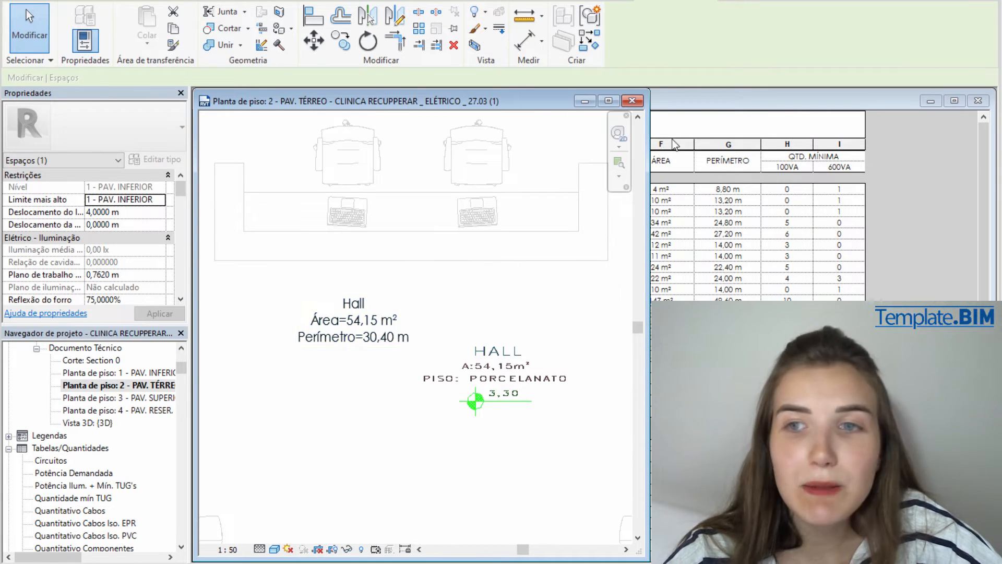
Locate the Hall row under 2 - PAV. TÉRREO in the schedule and narrow its window to reveal the highlighted space in the plan
click(705, 105)
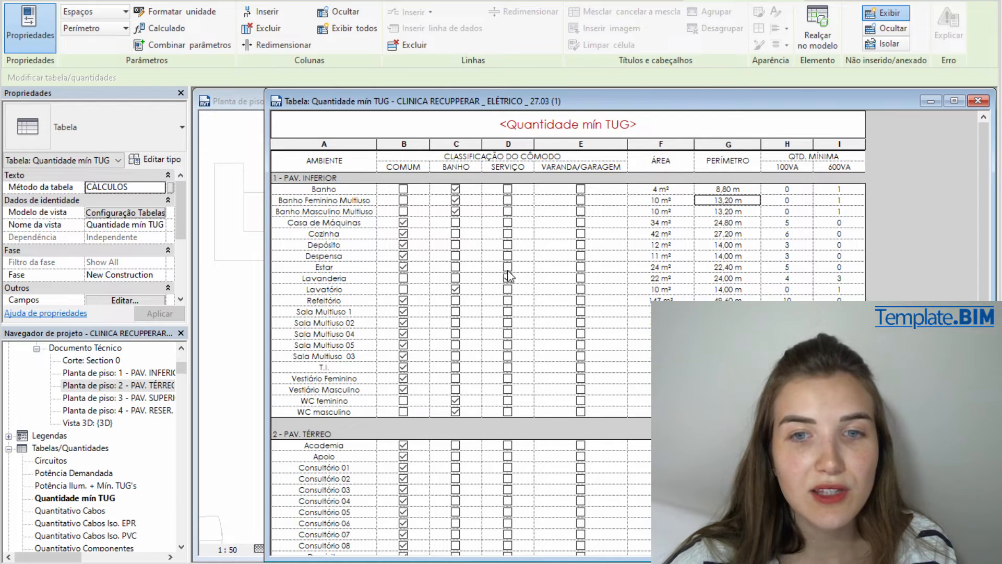
scroll(506, 280, down, 7)
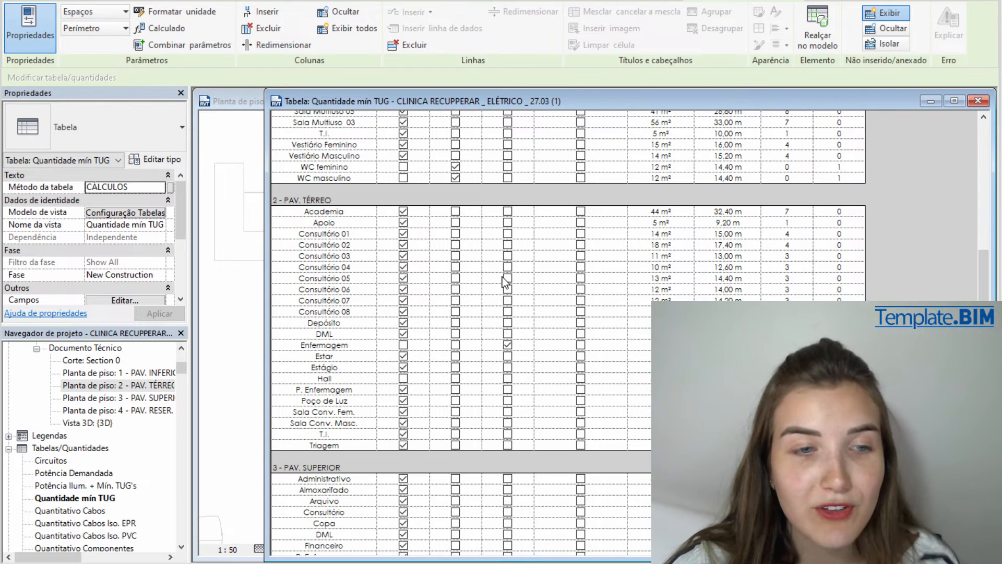
scroll(498, 308, down, 3)
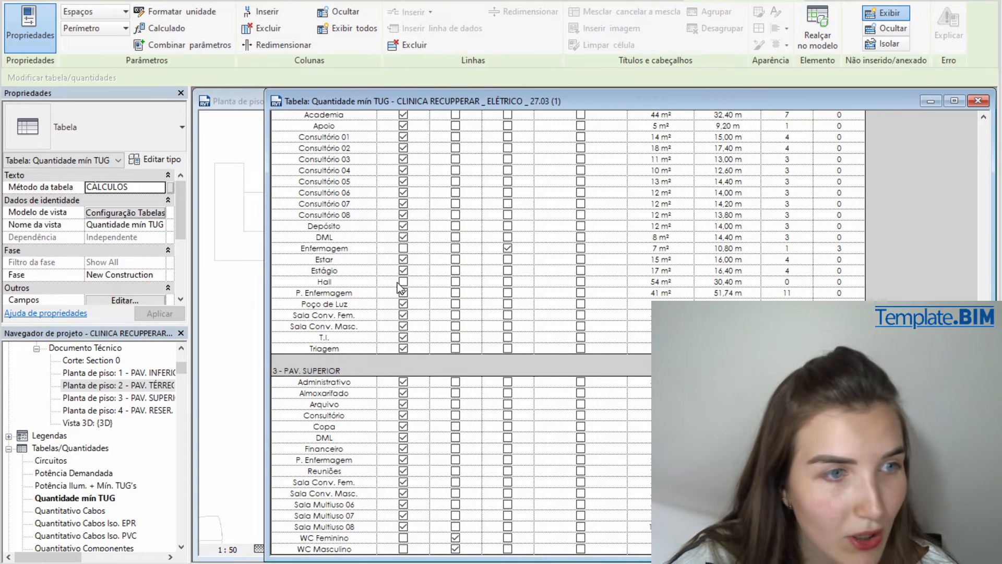
click(826, 284)
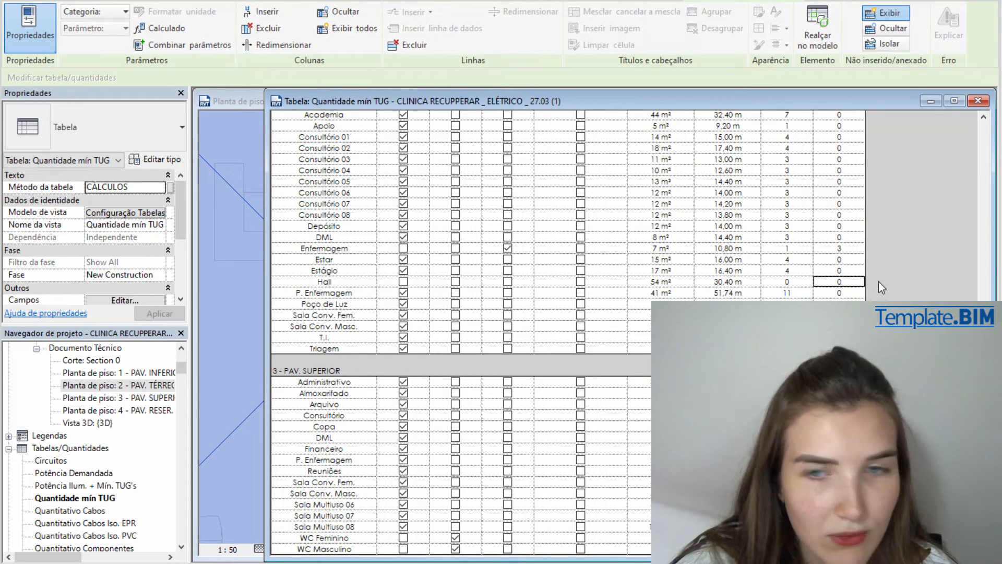
drag(264, 261, 519, 261)
scroll(377, 271, down, 5)
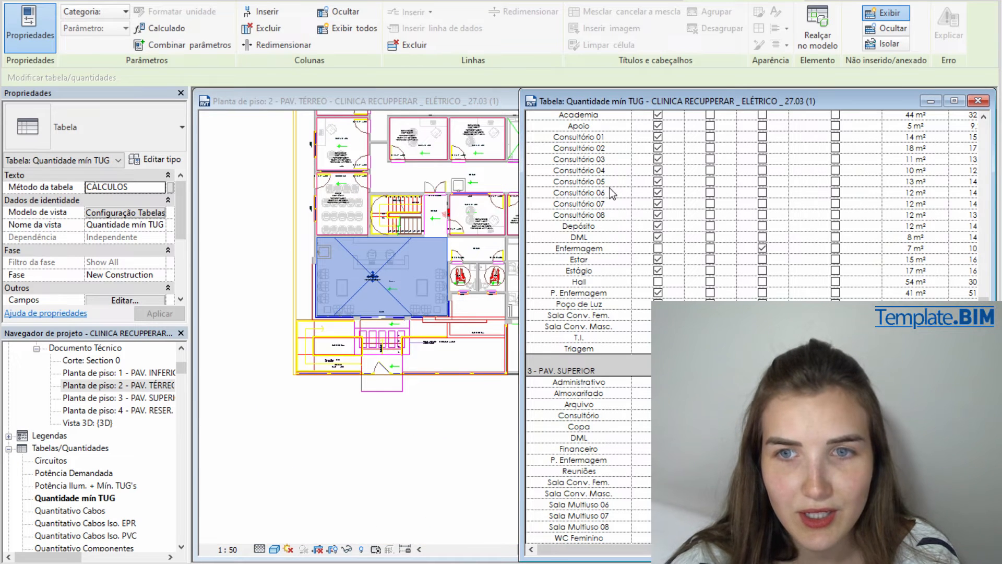
Select the Depósito entry under 2 - PAV. TÉRREO in the schedule and find its highlighted space in the plan
click(578, 225)
scroll(385, 233, down, 5)
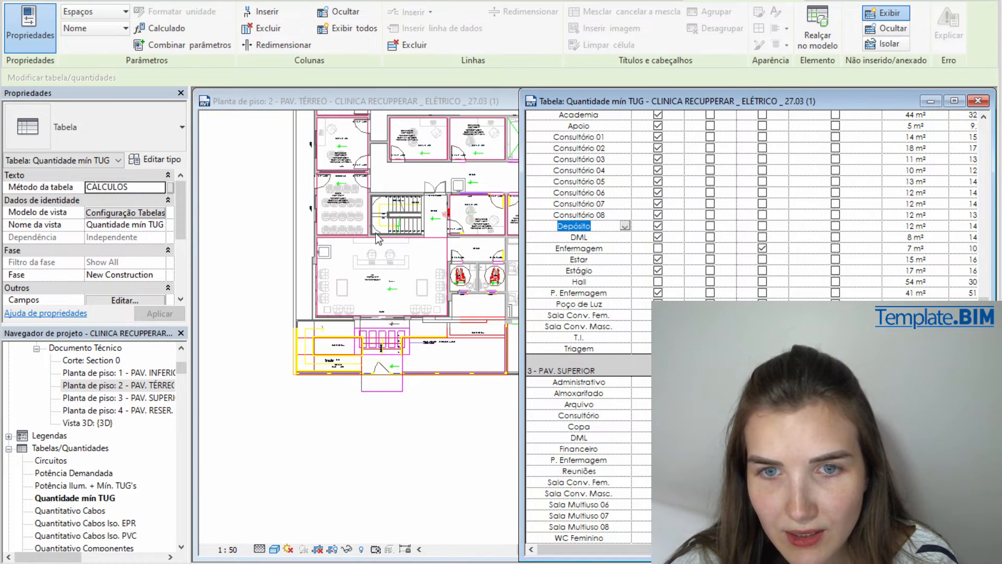
click(367, 294)
middle_drag(398, 269, 365, 351)
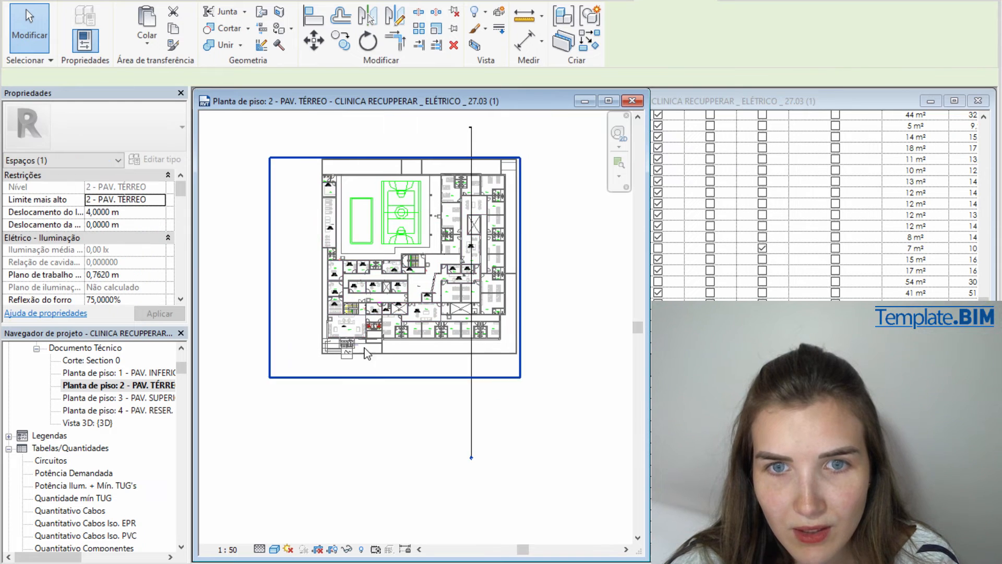
scroll(329, 183, up, 5)
scroll(324, 202, up, 4)
scroll(330, 215, down, 3)
middle_drag(454, 292, 347, 248)
scroll(435, 280, down, 4)
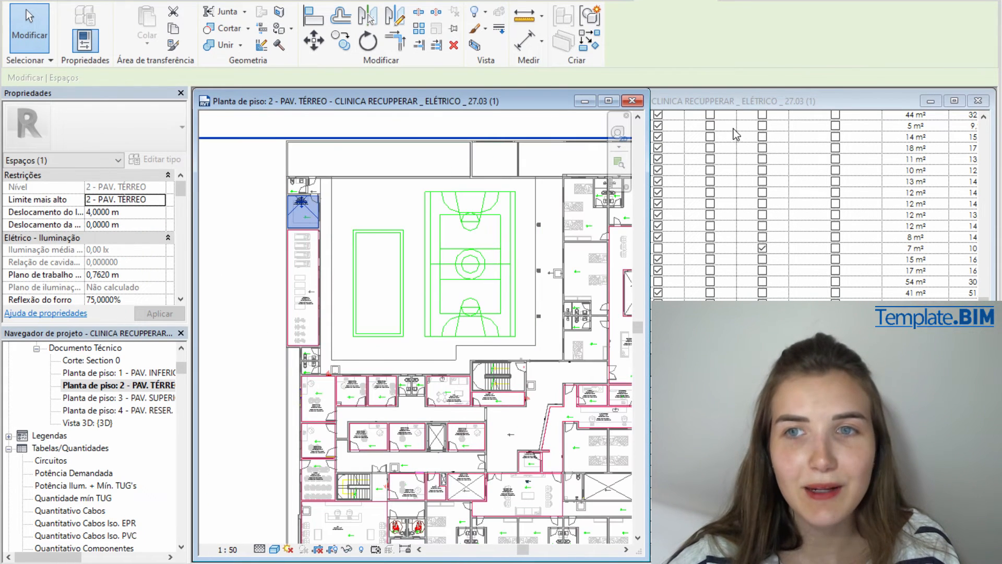
Widen the schedule window over the plan to expose the outlet columns and select the Hall space name
click(742, 103)
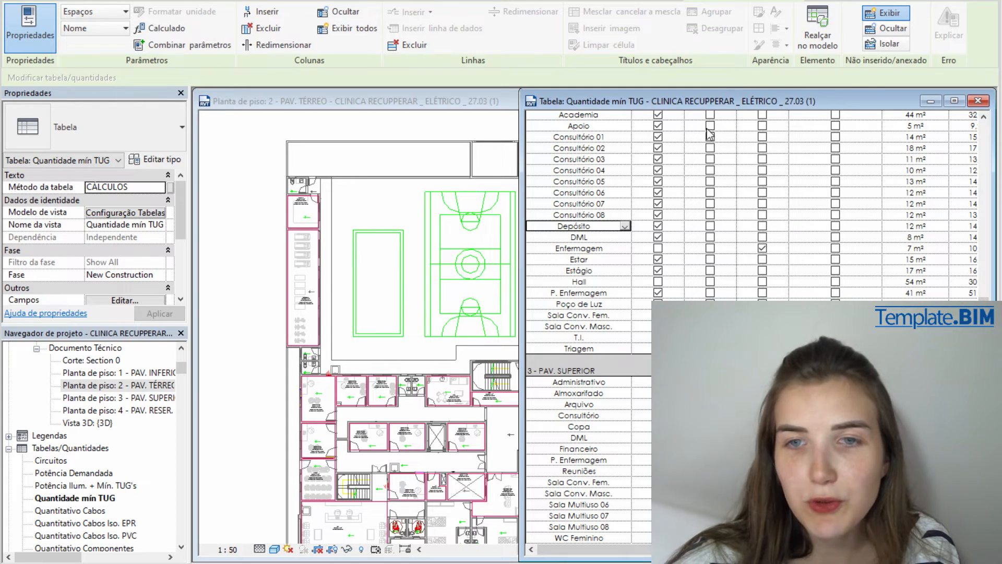
drag(524, 210, 357, 209)
scroll(492, 287, up, 3)
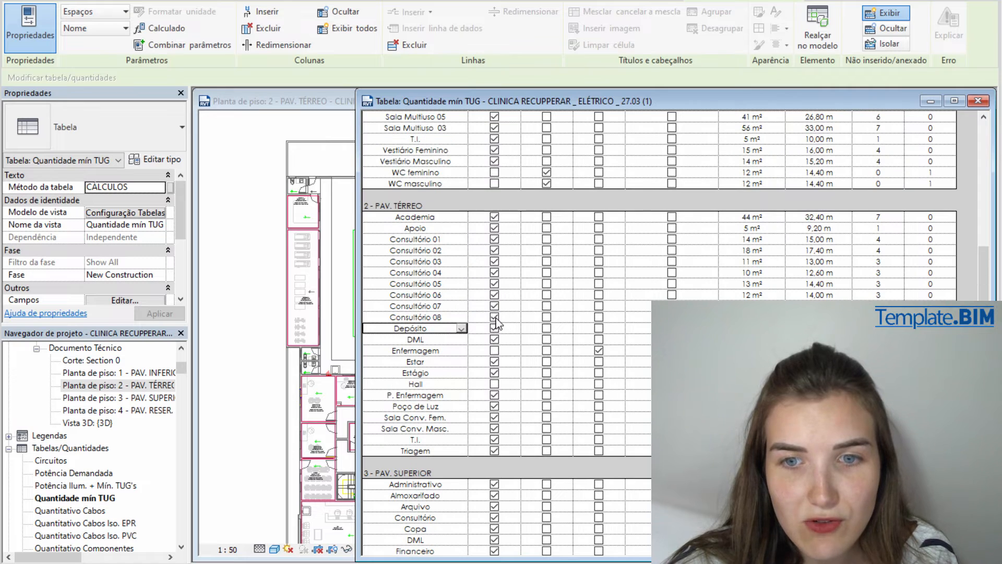
click(463, 387)
click(428, 385)
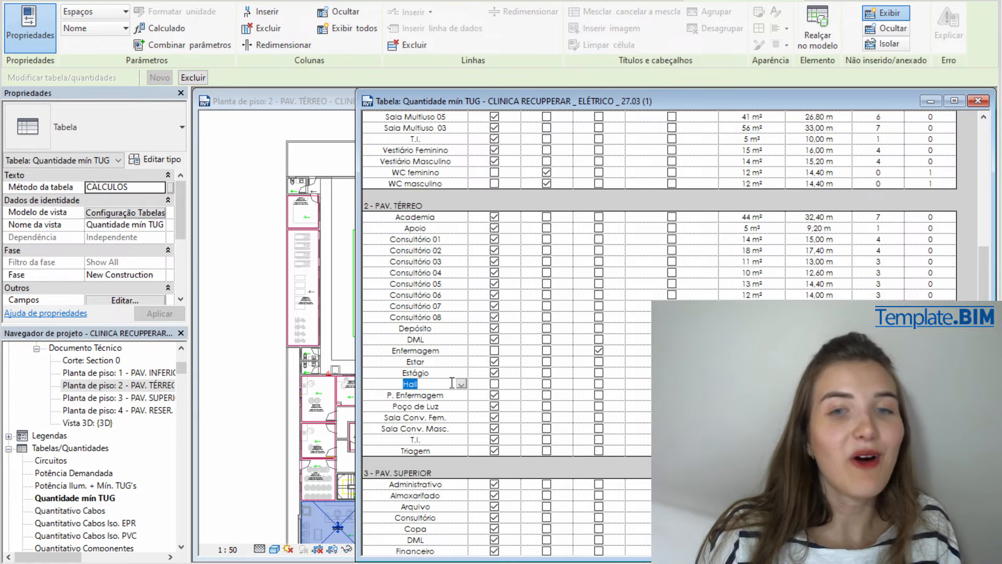
click(453, 373)
click(450, 386)
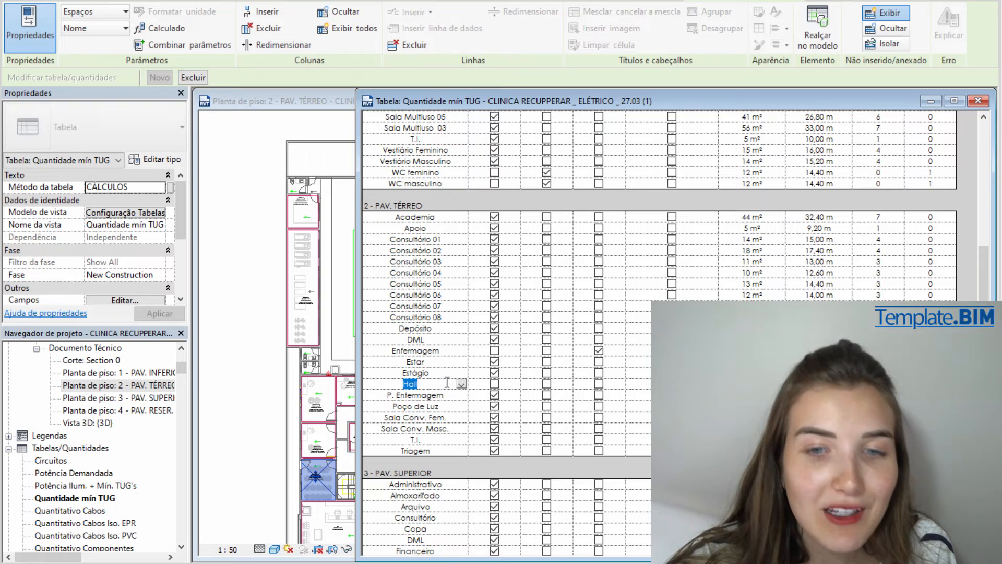
Classify the Hall space as Comum in the schedule and check the minimum outlets across its row
scroll(537, 378, up, 6)
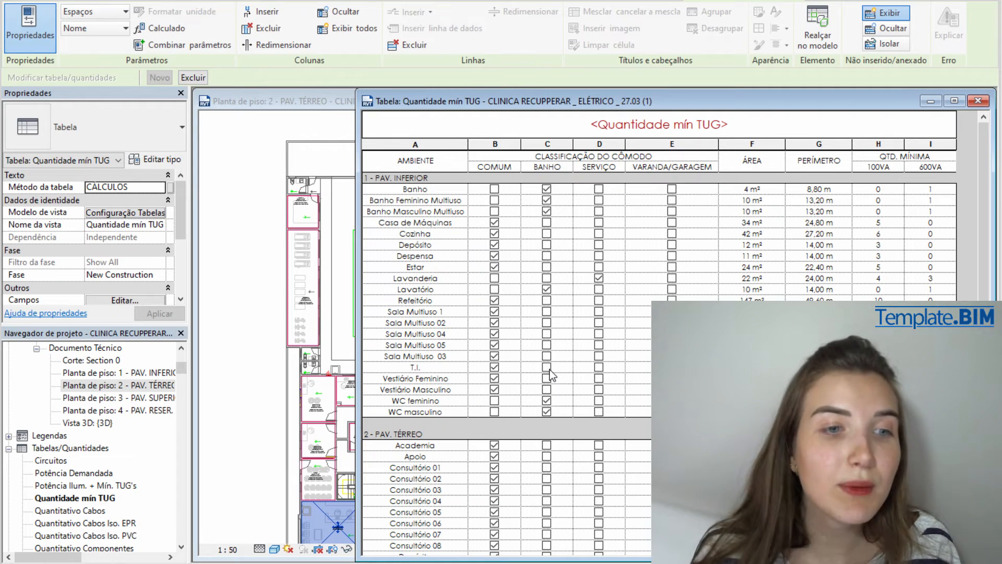
scroll(551, 374, down, 7)
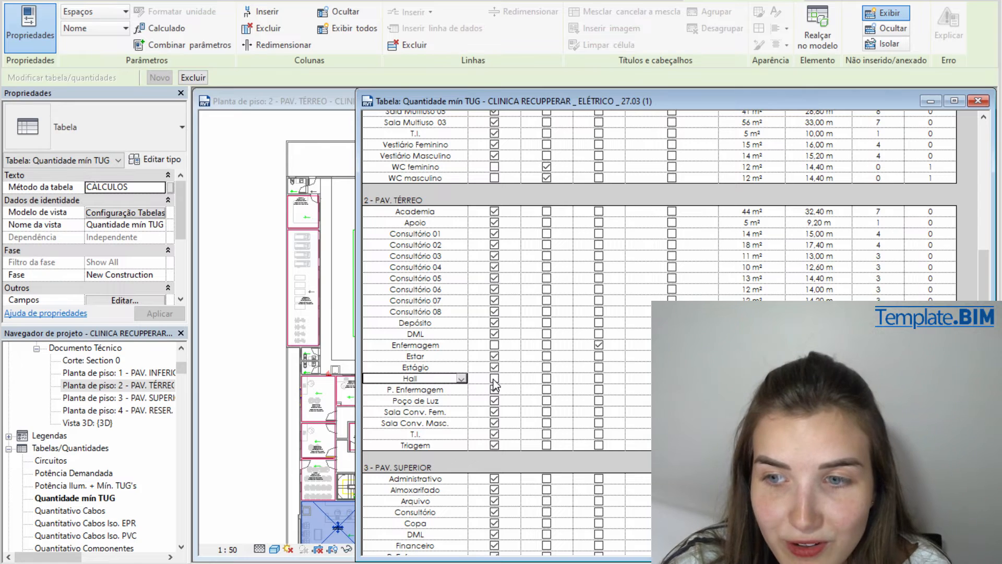
scroll(494, 384, down, 3)
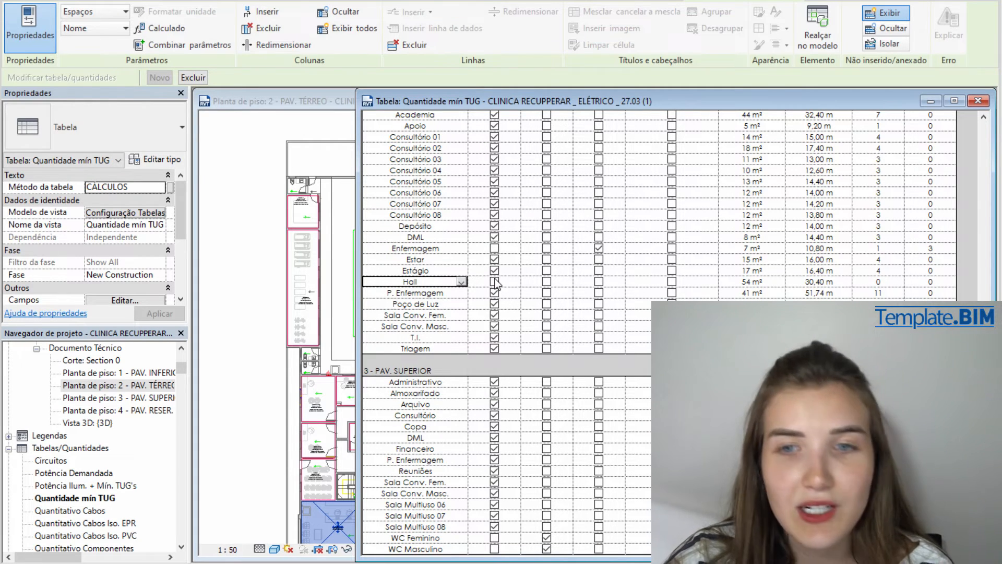
drag(932, 287, 446, 286)
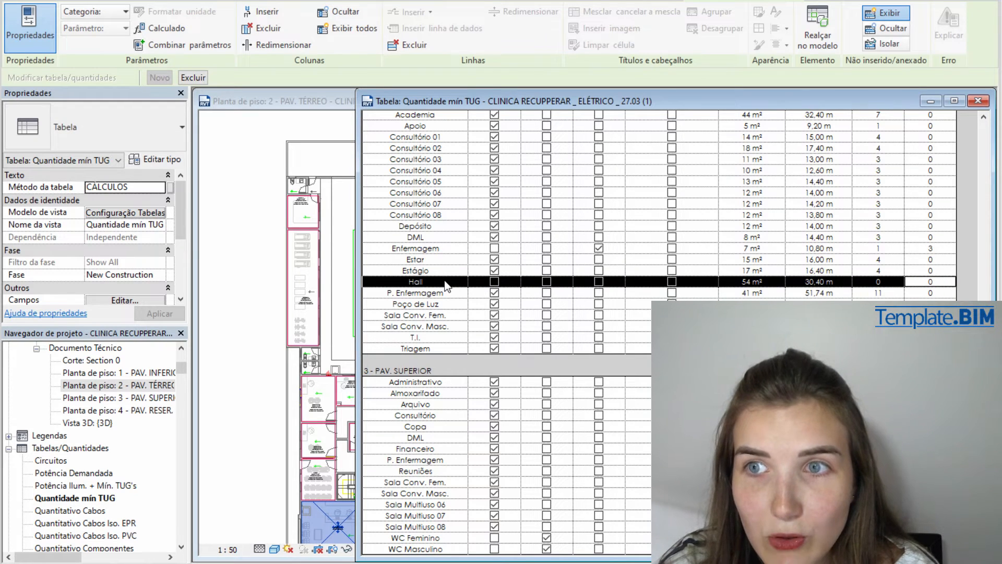
click(494, 282)
drag(934, 282, 425, 286)
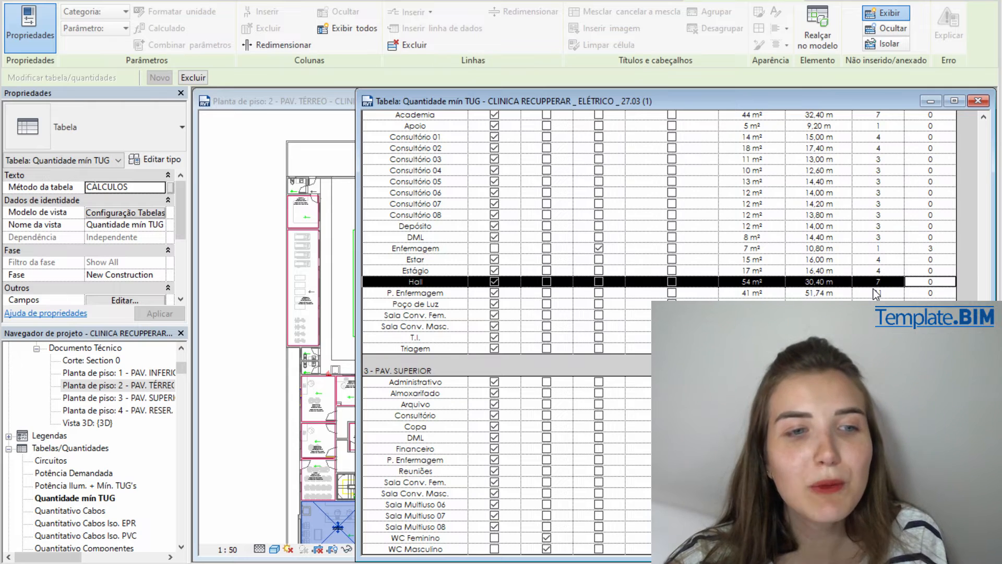
scroll(874, 295, up, 10)
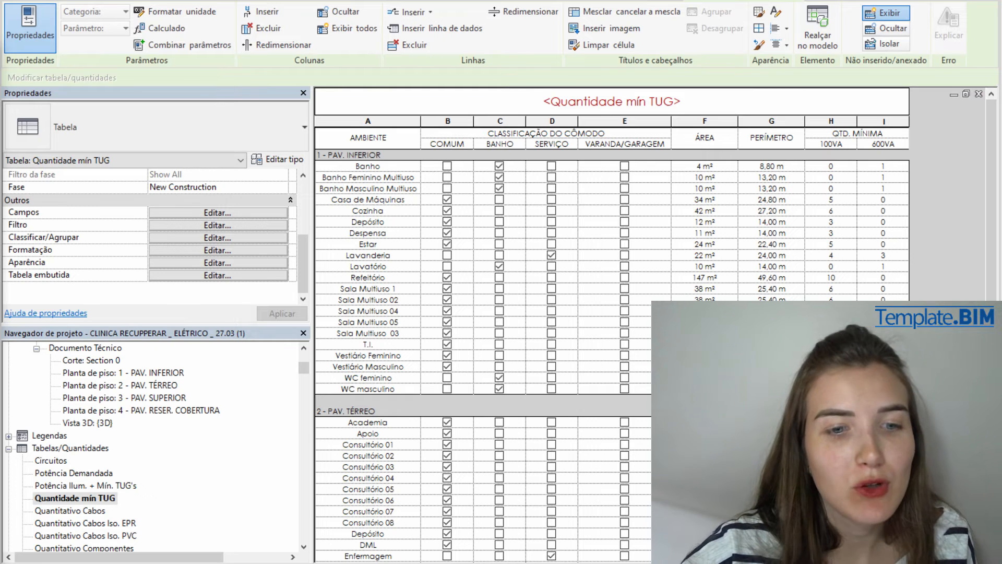
Open the field settings of the Quantidade mín TUG schedule and resize the dialog to show both field lists in full
click(111, 487)
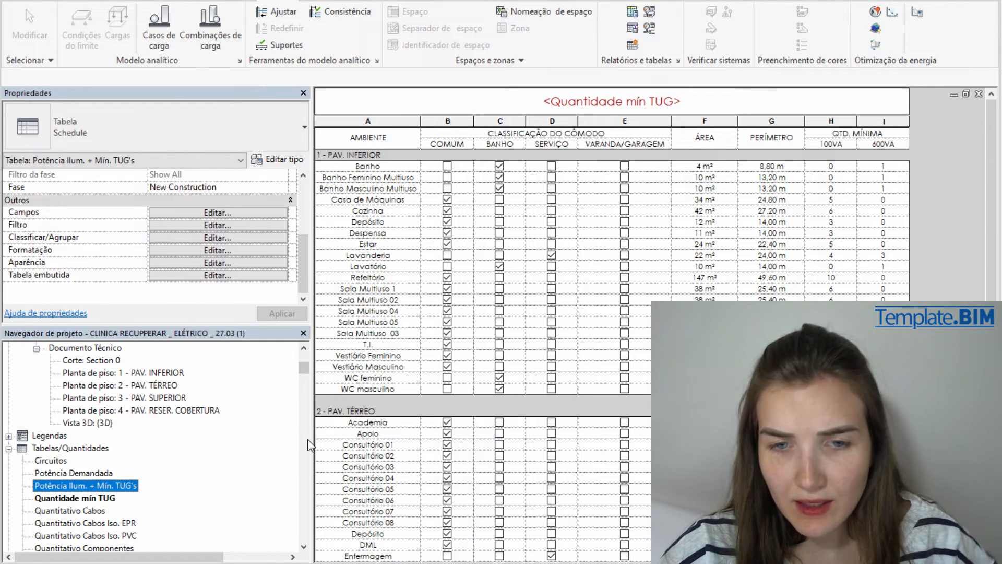
click(461, 404)
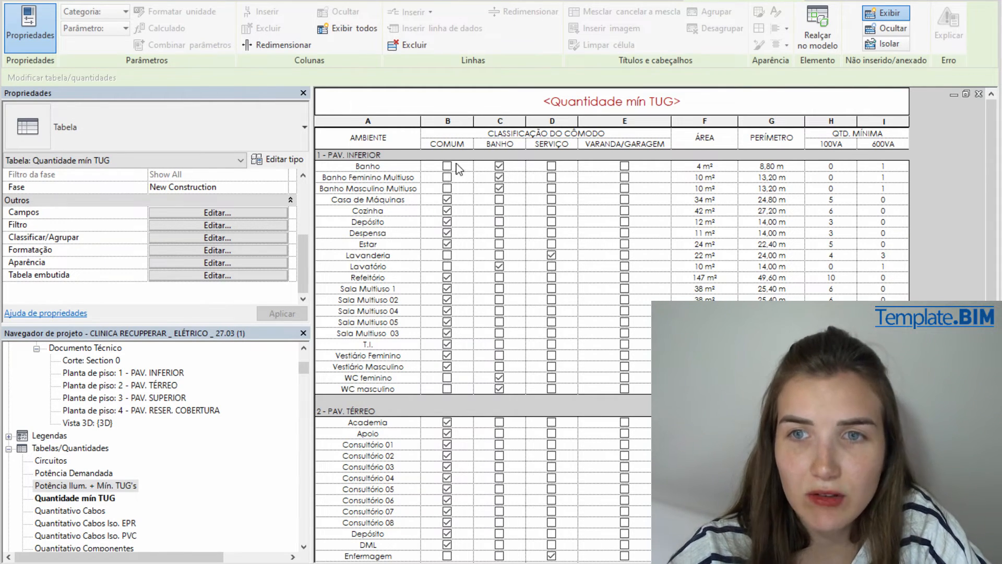
click(242, 211)
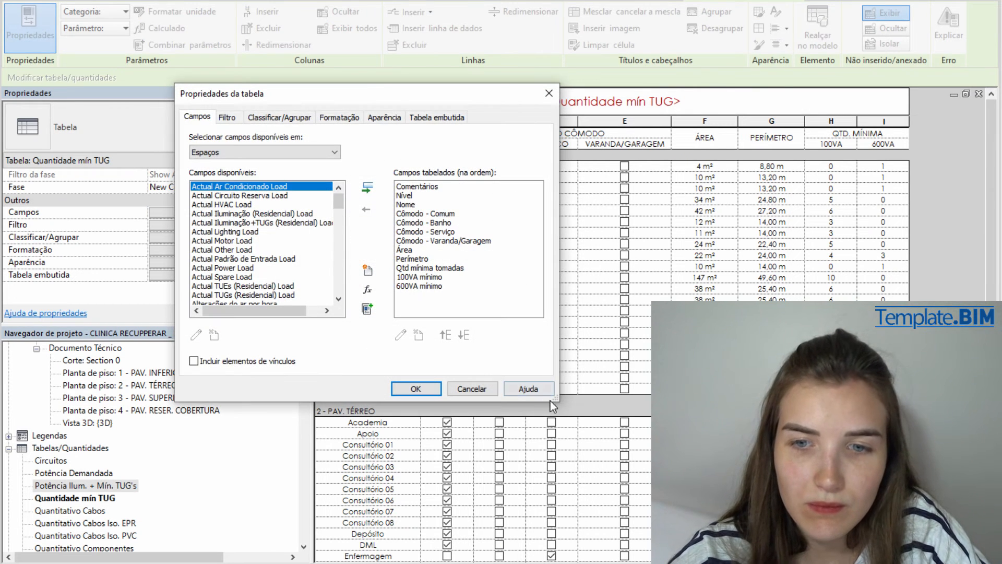
drag(554, 399, 849, 539)
drag(452, 94, 305, 68)
drag(705, 261, 574, 261)
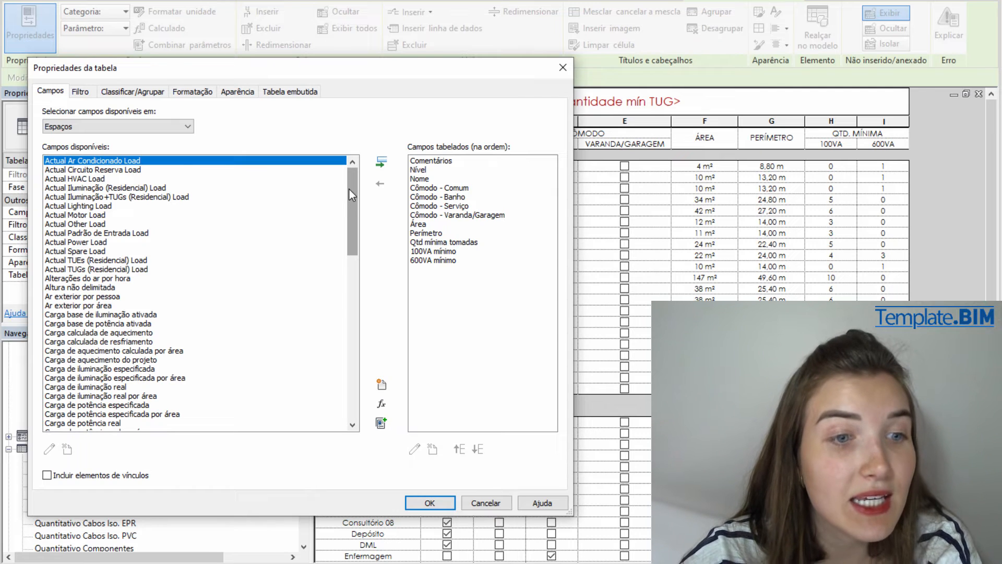
mouse_move(348, 188)
mouse_down()
mouse_move(349, 290)
mouse_move(348, 188)
mouse_up()
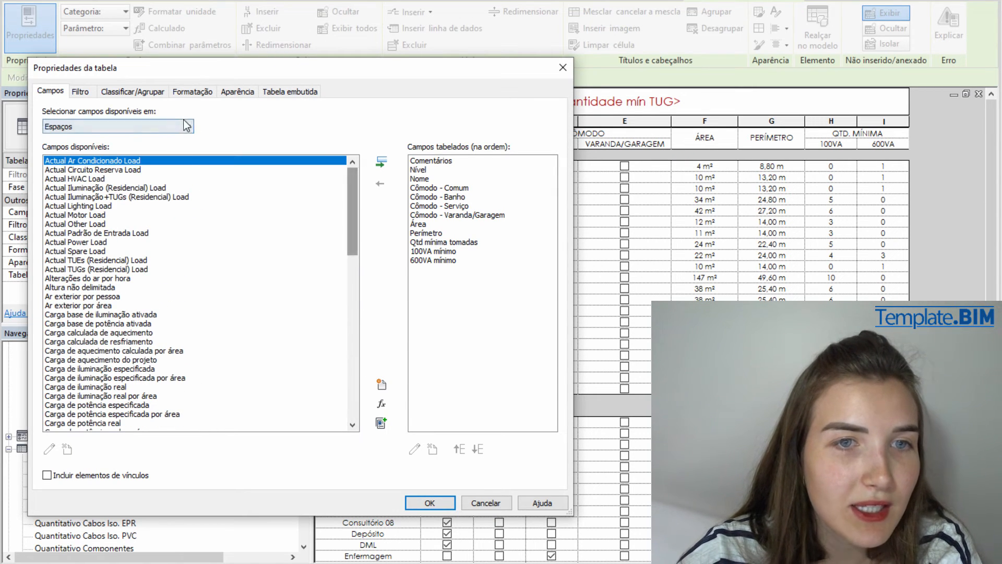
Review the available fields for the Ambiente category and set the field source back to Espaços
click(187, 126)
click(164, 151)
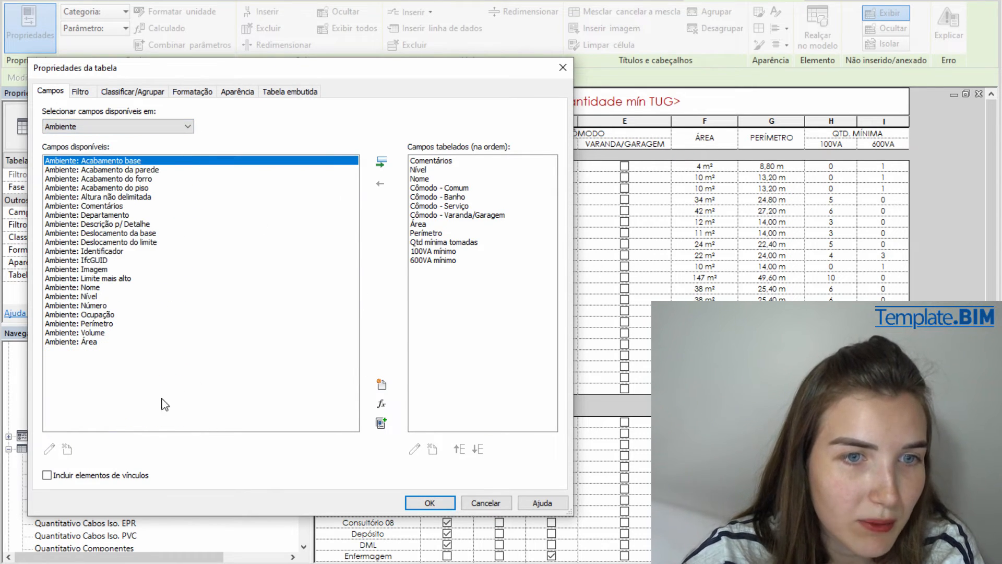
click(188, 127)
click(150, 139)
click(150, 127)
click(80, 156)
click(88, 126)
click(93, 137)
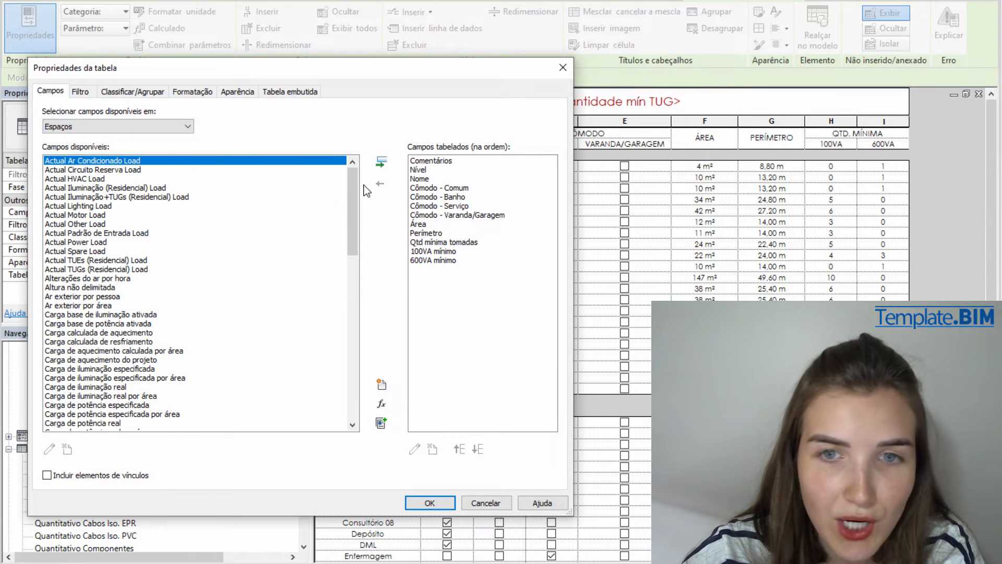
Select the scheduled field Nível, then narrow and move the dialog aside to compare the field list with the schedule columns
click(420, 170)
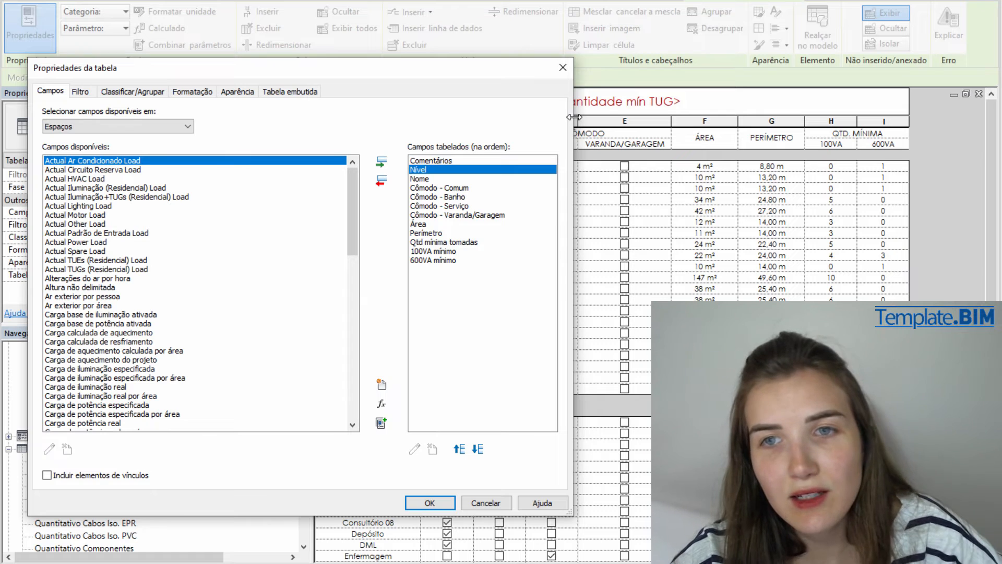
drag(574, 117, 410, 117)
drag(312, 67, 218, 76)
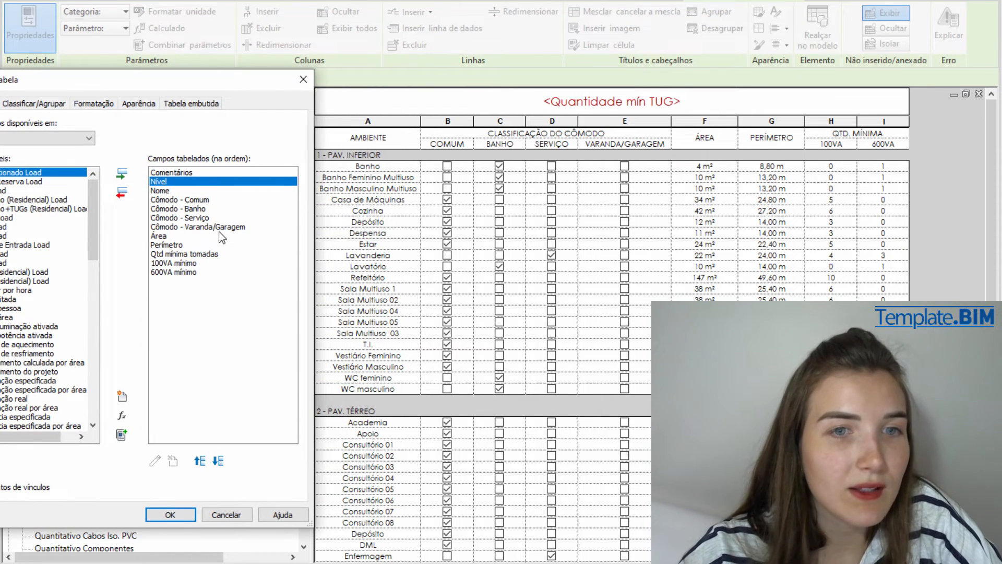
Inspect the formula of the calculated field 100VA mínimo in a widened dialog, and close it without changes
click(175, 243)
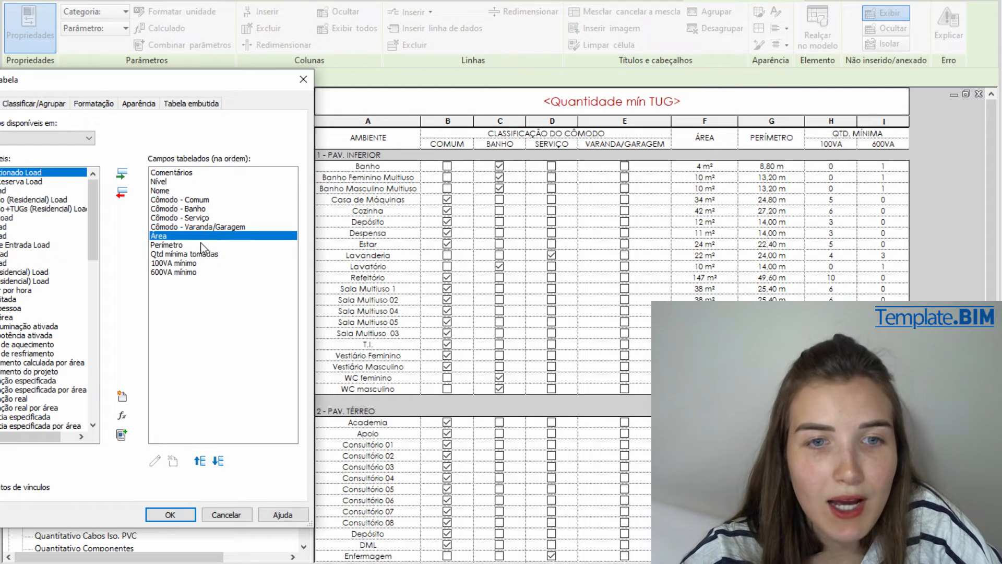
click(231, 264)
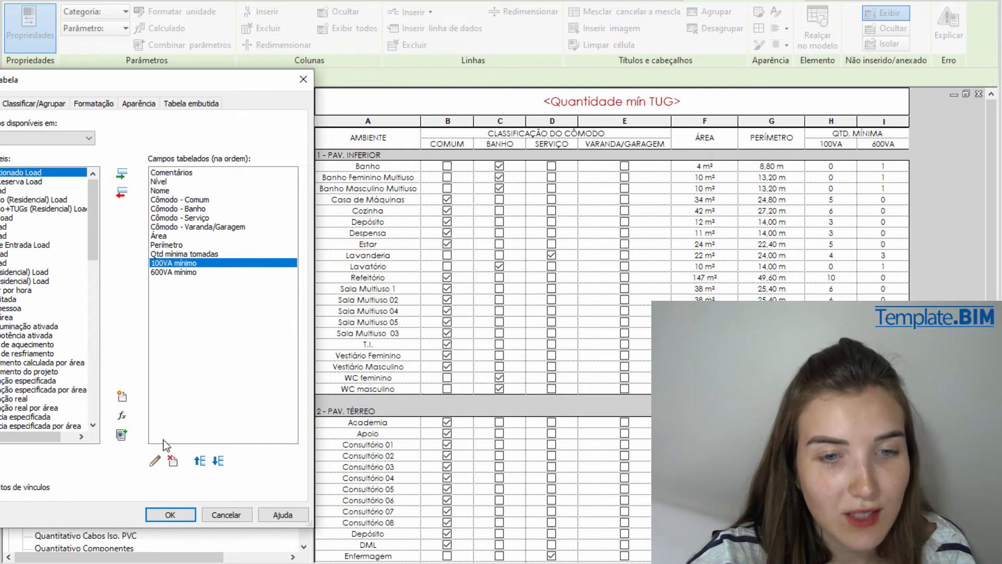
click(155, 460)
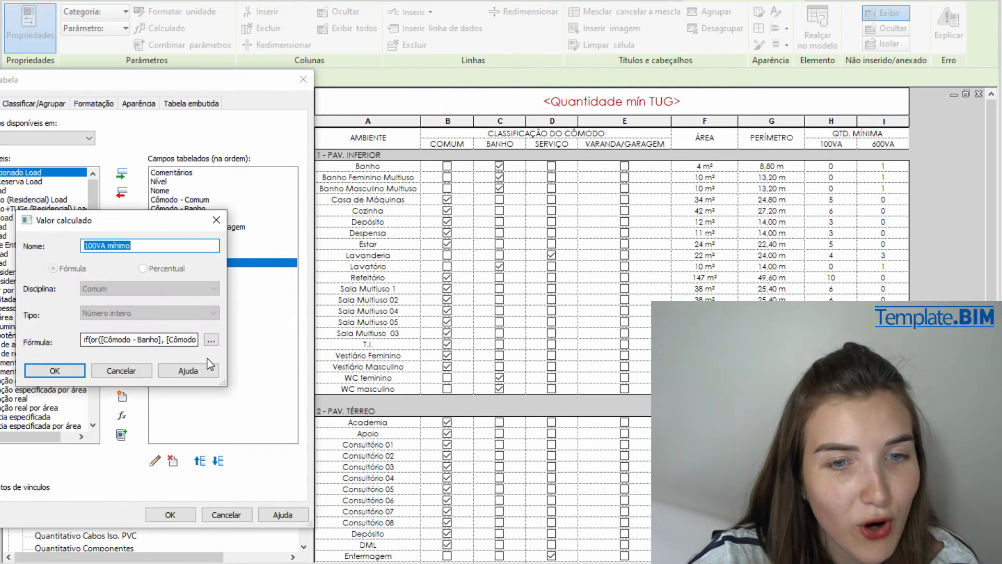
drag(223, 384, 580, 398)
drag(522, 340, 58, 337)
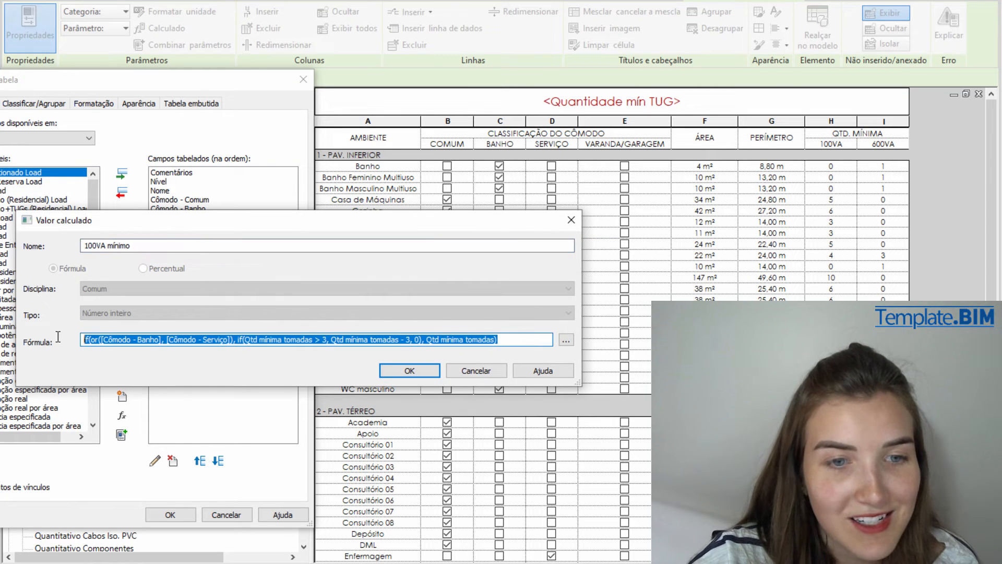
click(112, 337)
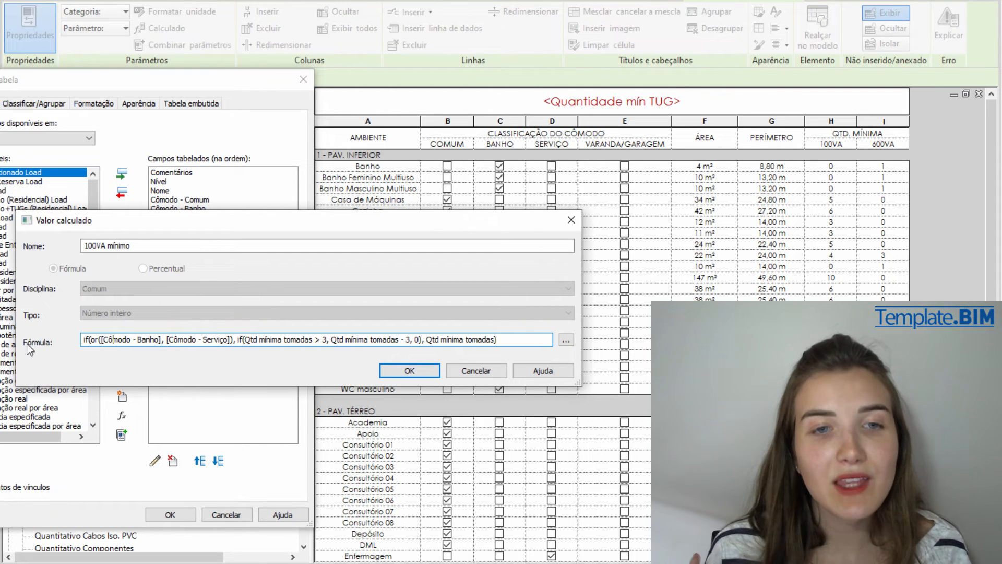
click(571, 220)
Review the room classification, Área, Perímetro and 100VA mínimo fields in the scheduled field list
click(228, 247)
click(215, 216)
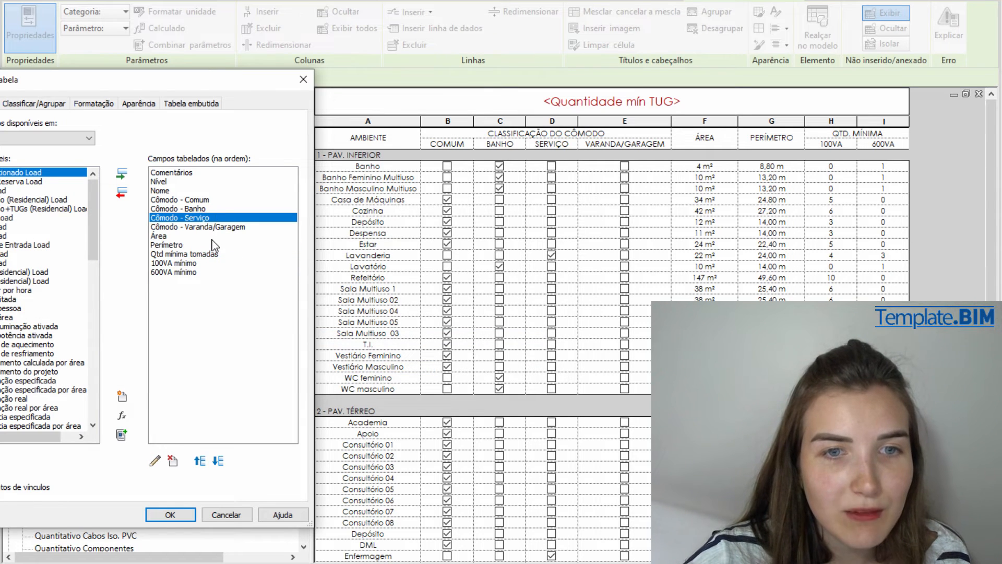
click(212, 239)
click(161, 244)
click(162, 235)
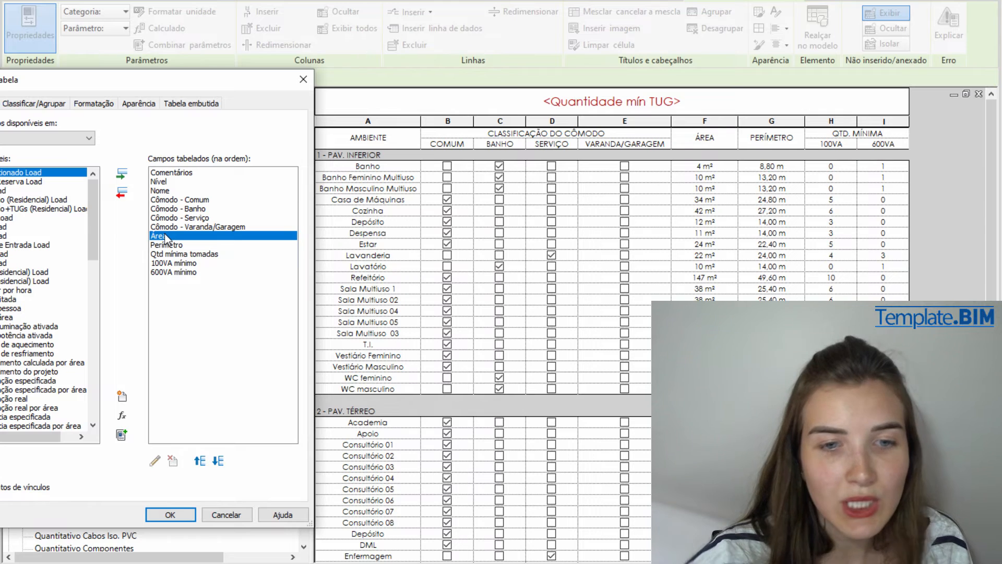
click(192, 245)
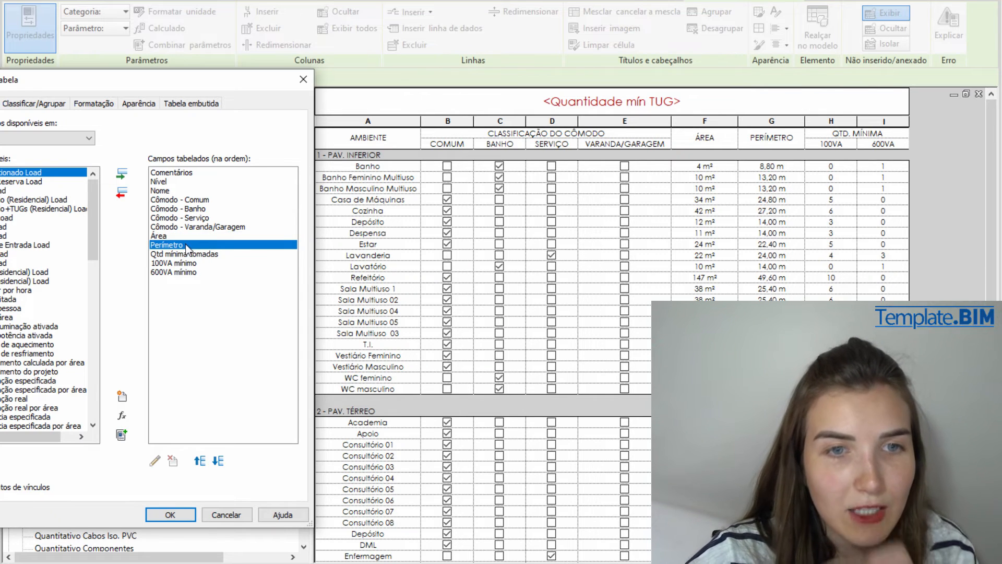
click(192, 262)
click(193, 209)
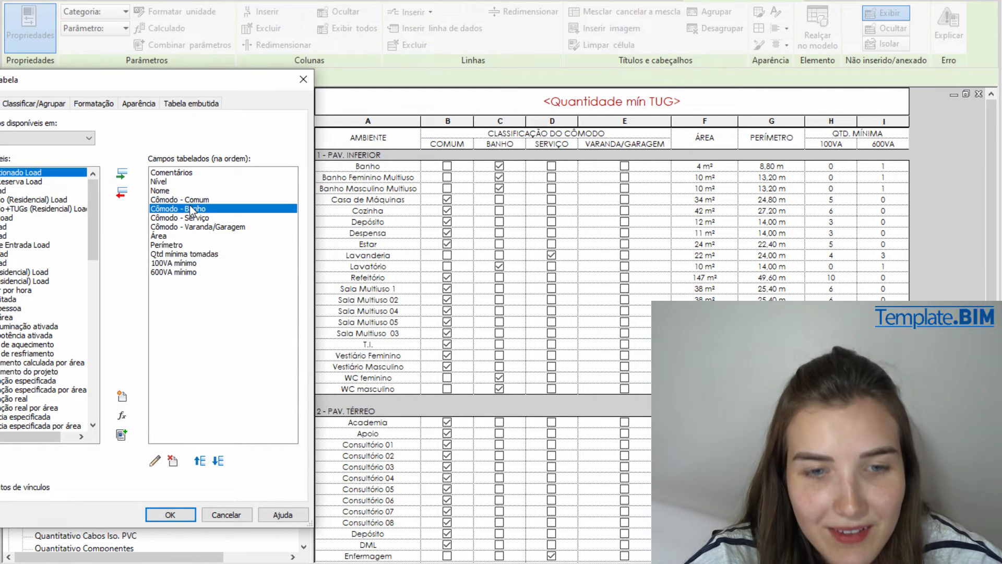
Inspect the parameter properties of the Cômodo - Serviço field, and leave the schedule's field settings
click(187, 219)
click(155, 460)
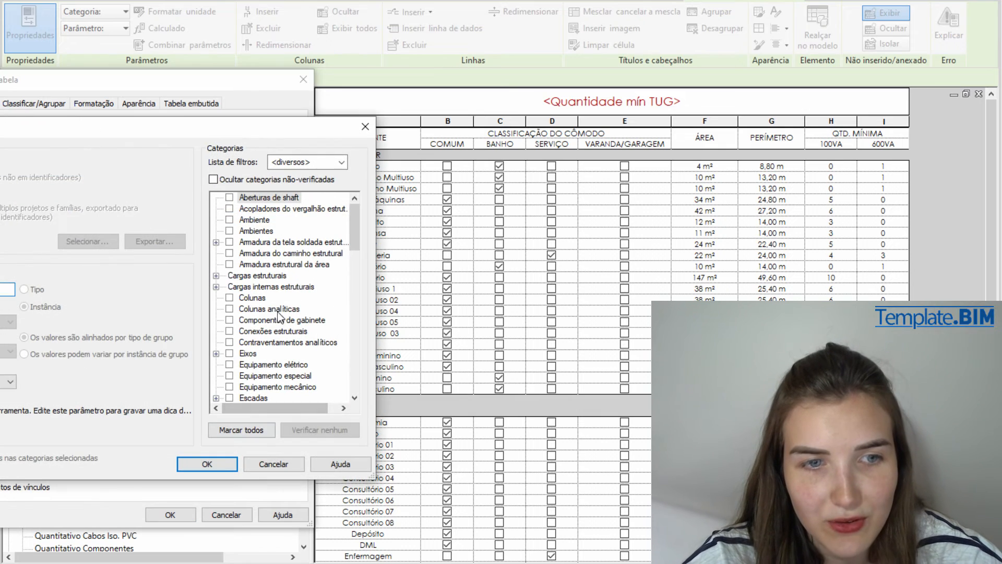
click(364, 127)
drag(73, 85, 176, 92)
click(341, 518)
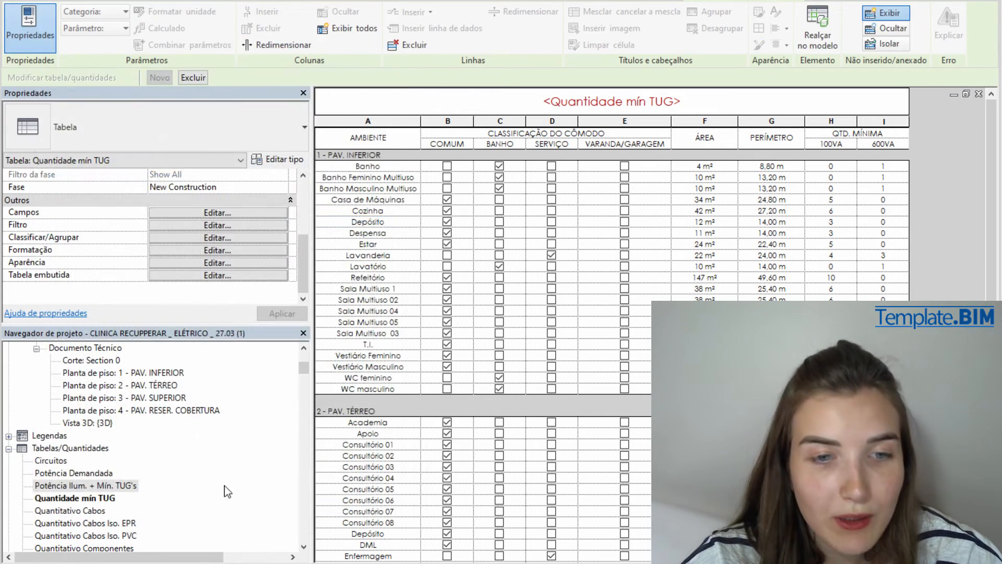
Open the Potência Ilum. + Mín. TUG's schedule and look through its columns and floor groups
click(107, 475)
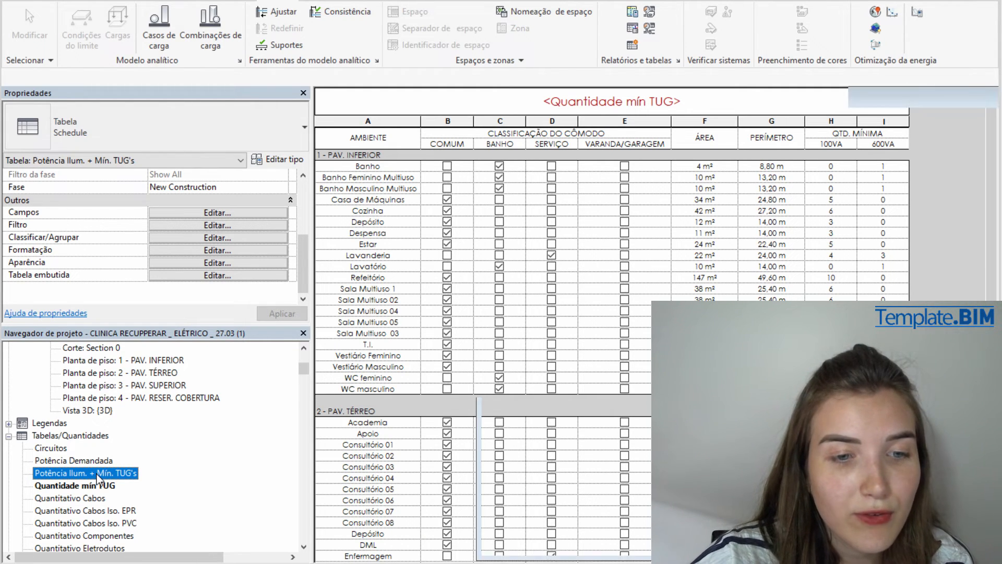
double_click(96, 473)
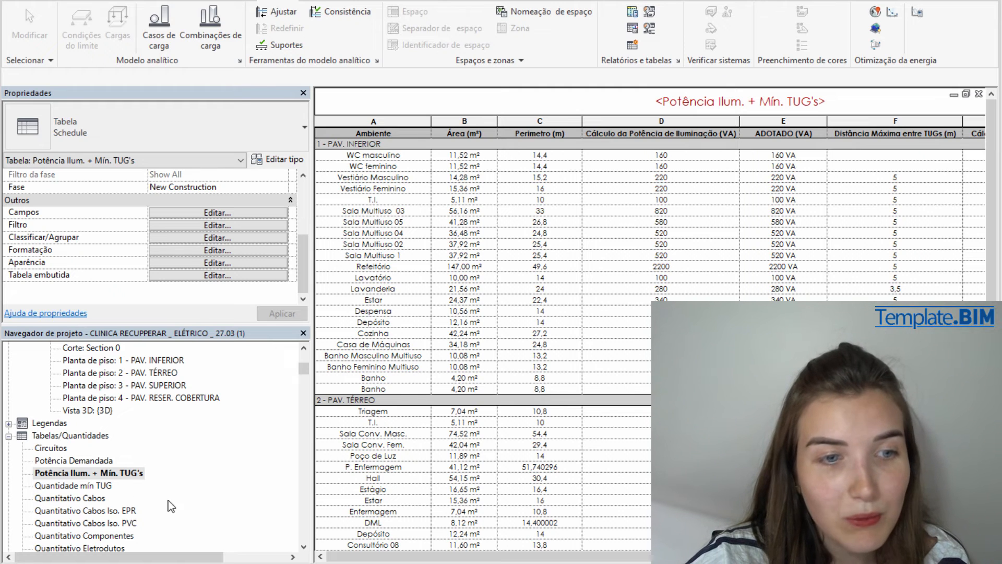
drag(493, 557, 540, 557)
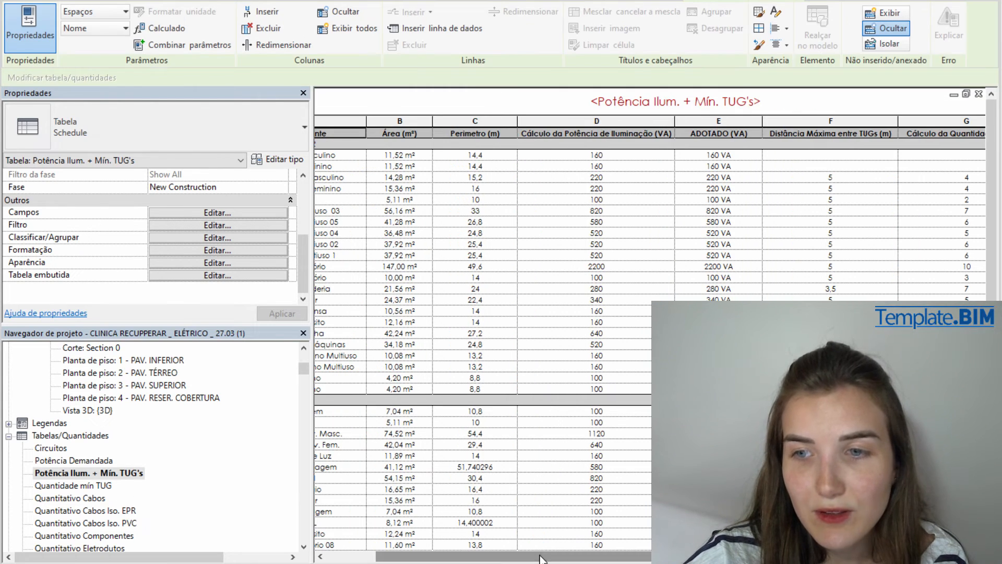
scroll(433, 469, down, 6)
drag(471, 556, 421, 557)
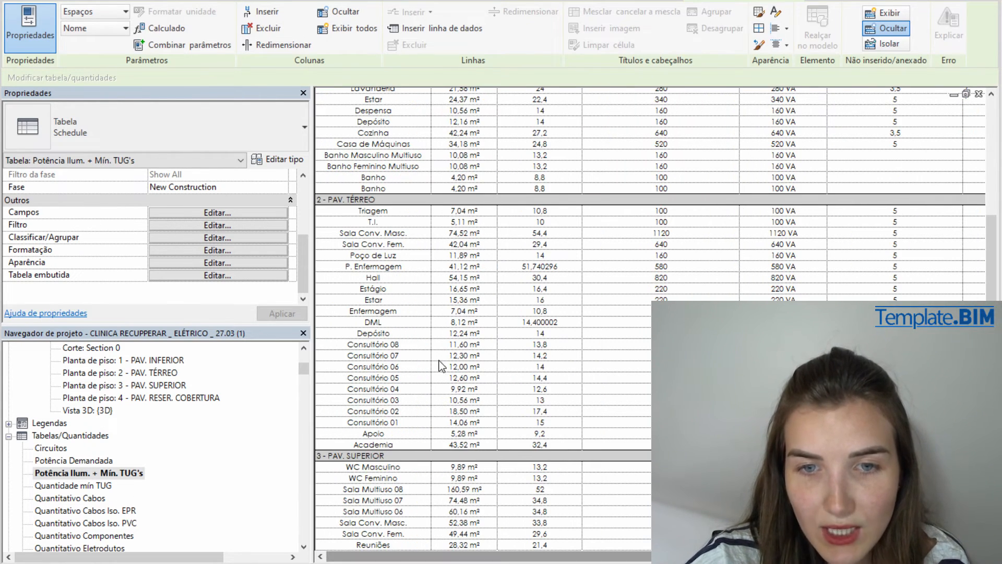
scroll(392, 419, up, 1)
Check the Hall's area, perimeter and calculated lighting power in the 2 - PAV. TÉRREO group
click(334, 244)
click(464, 244)
scroll(471, 256, up, 4)
scroll(472, 267, up, 1)
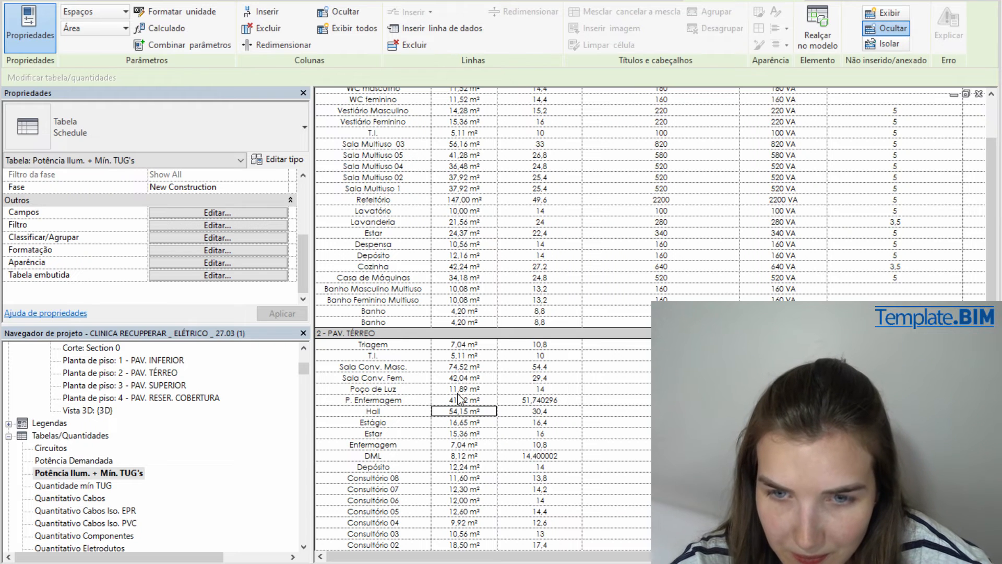
click(514, 412)
click(633, 411)
scroll(633, 412, up, 3)
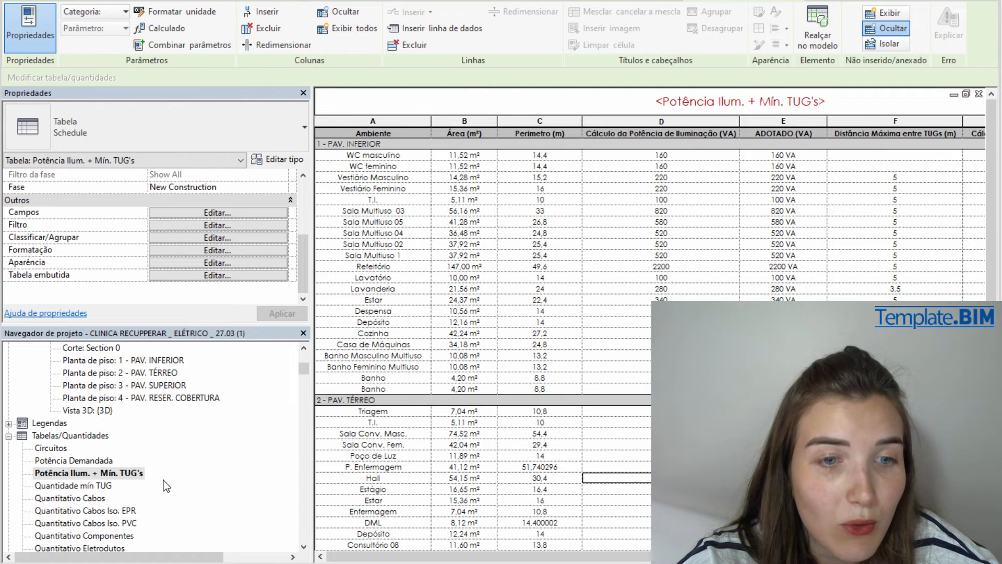
Open the Informações drafting view from the NBR + Info group of project support views
scroll(193, 478, up, 3)
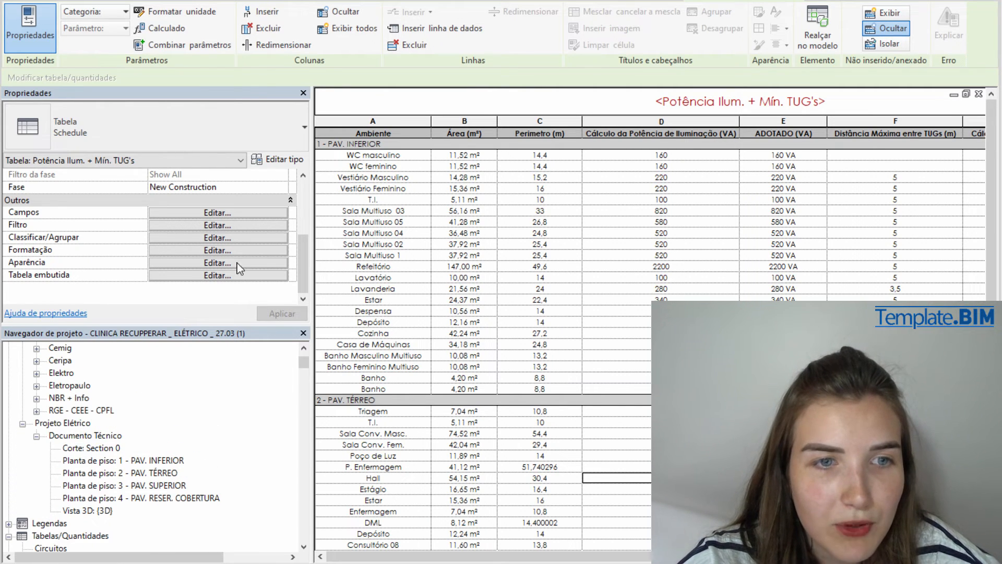
scroll(257, 474, up, 2)
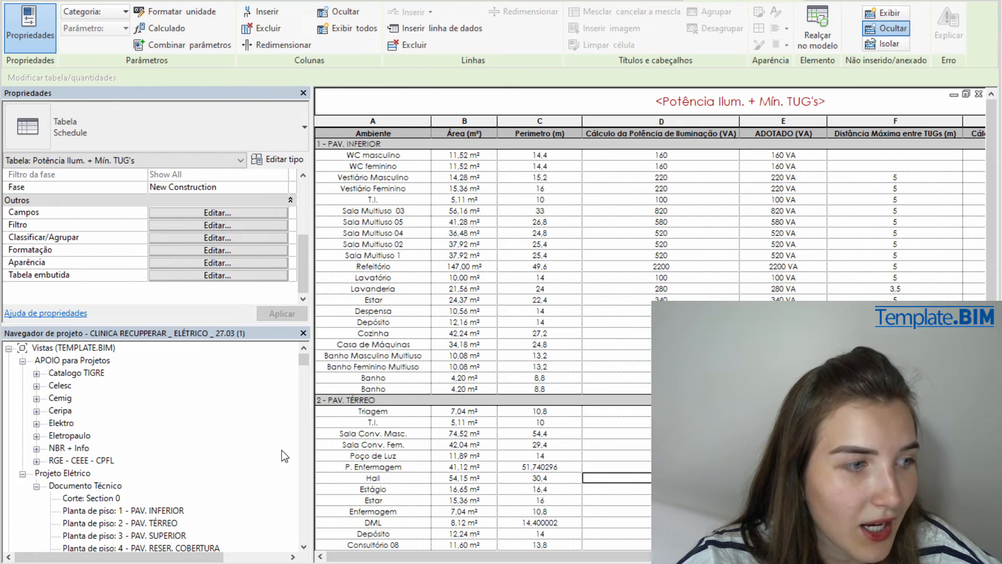
click(37, 447)
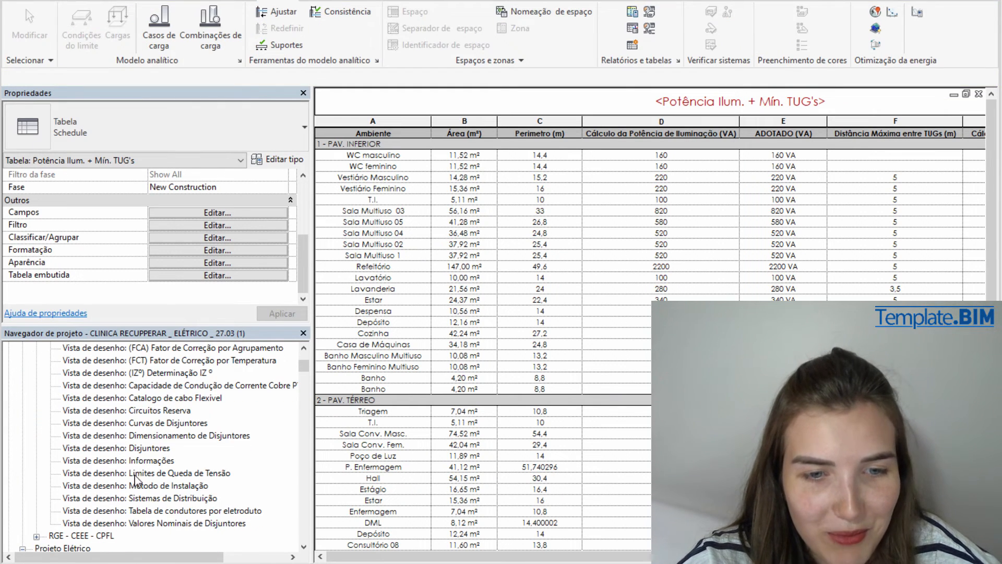
double_click(137, 460)
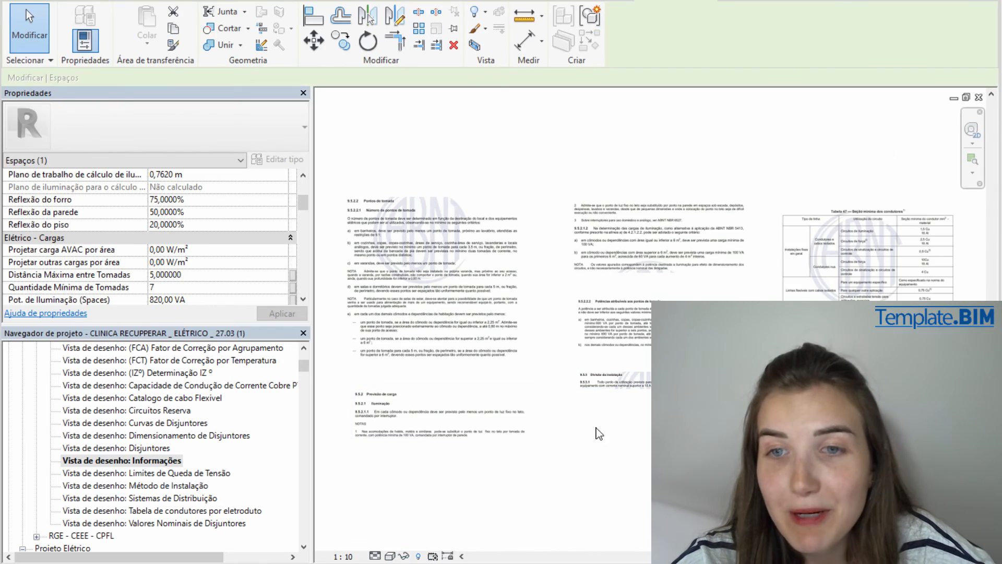
Read the lighting load criteria in clause 9.5.2.1 of the standard, and close the drafting view
scroll(610, 334, up, 5)
scroll(627, 365, up, 5)
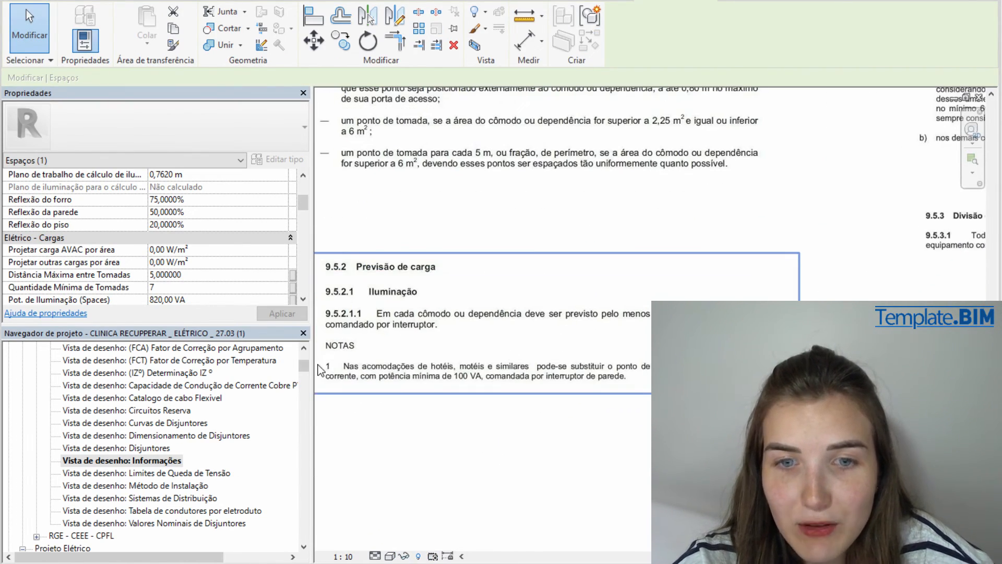
scroll(405, 396, down, 6)
scroll(746, 225, up, 3)
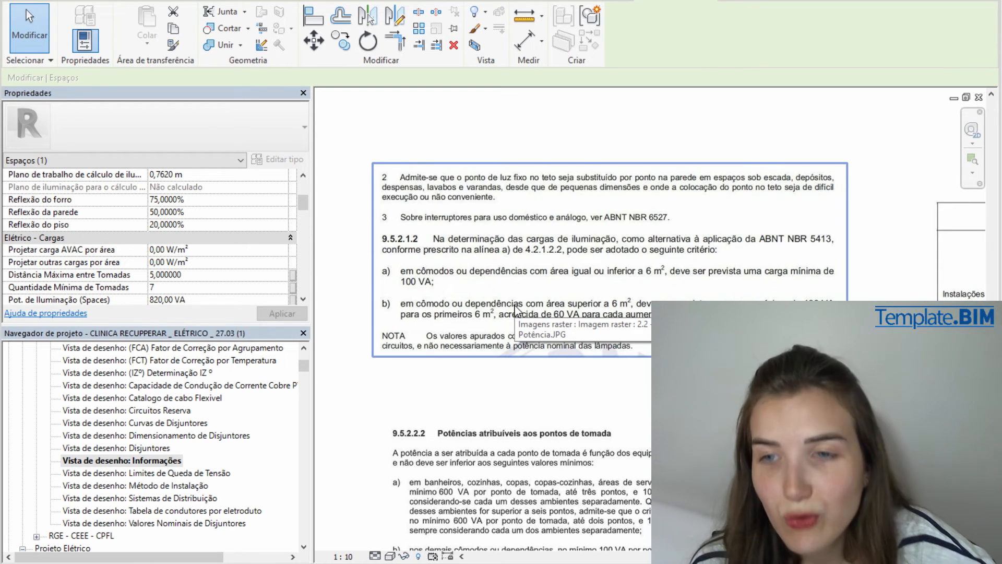
click(978, 98)
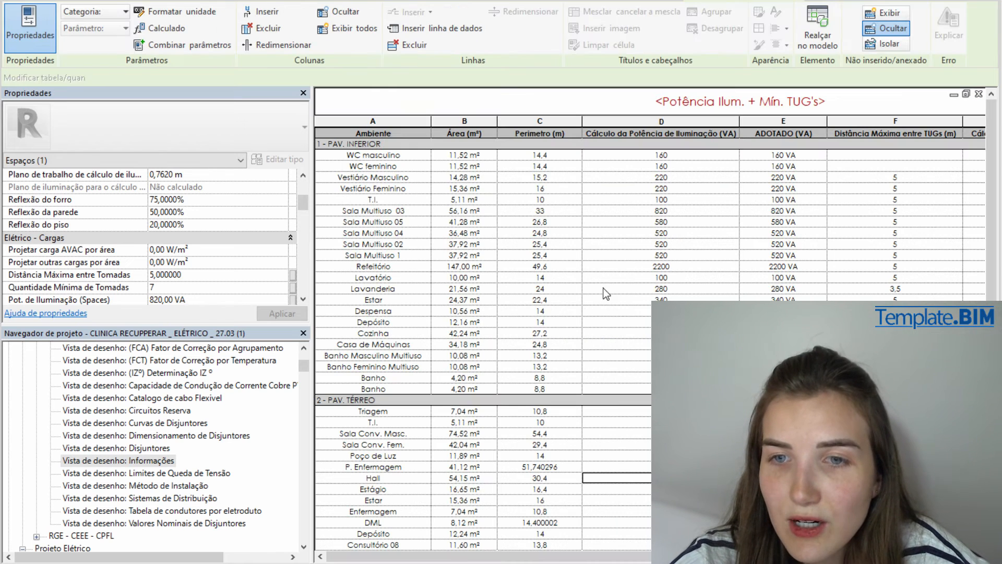
Check the adopted lighting power of the Hall in the Potência Ilum. + Mín. TUG's schedule
scroll(574, 369, down, 1)
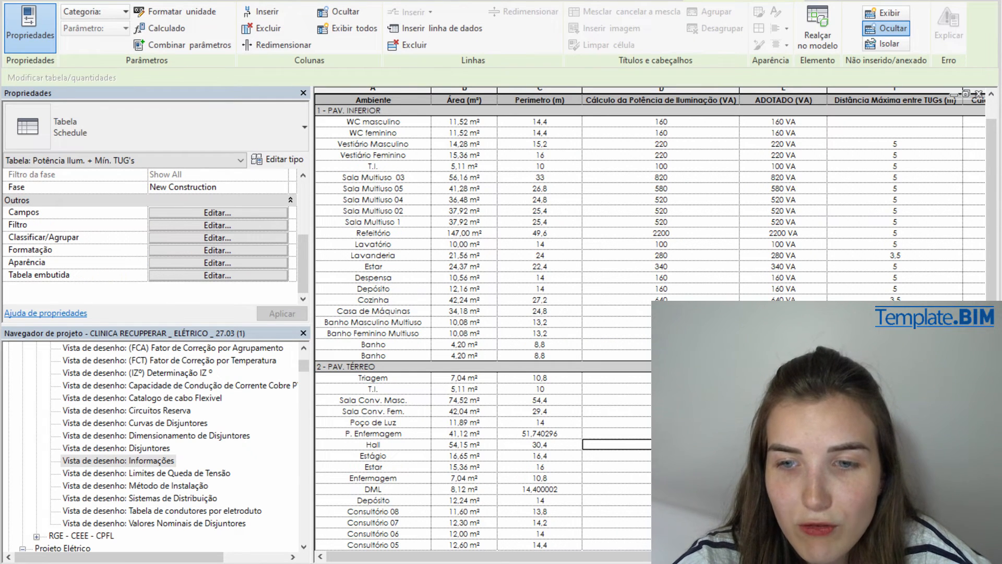
click(783, 444)
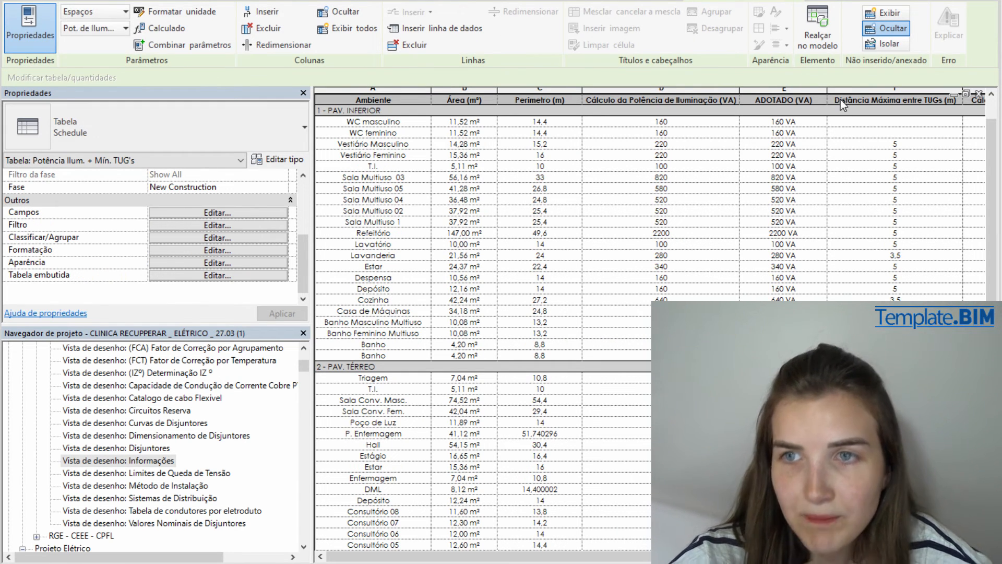
scroll(815, 115, up, 1)
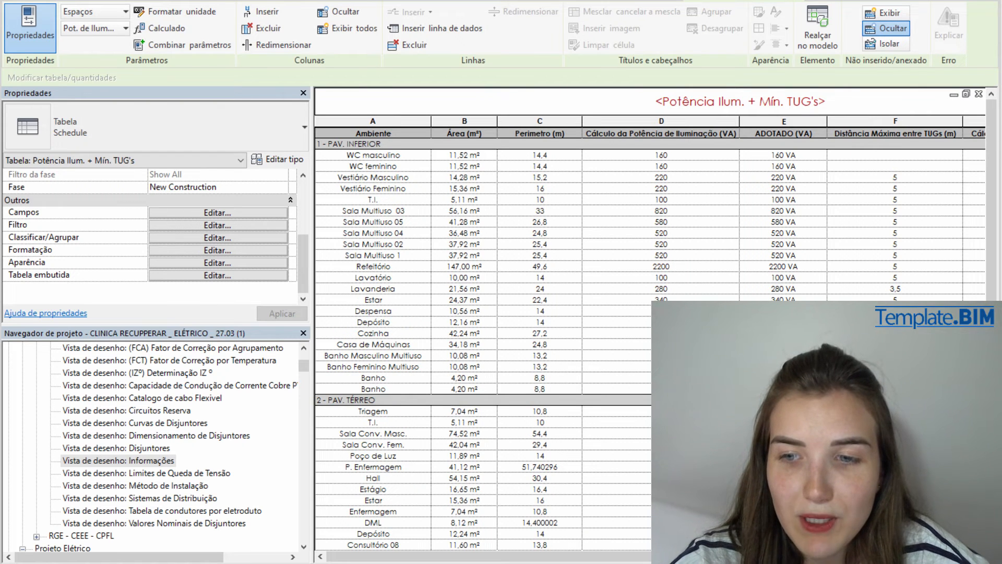
mouse_move(731, 556)
mouse_down()
mouse_move(859, 556)
mouse_move(728, 556)
mouse_up()
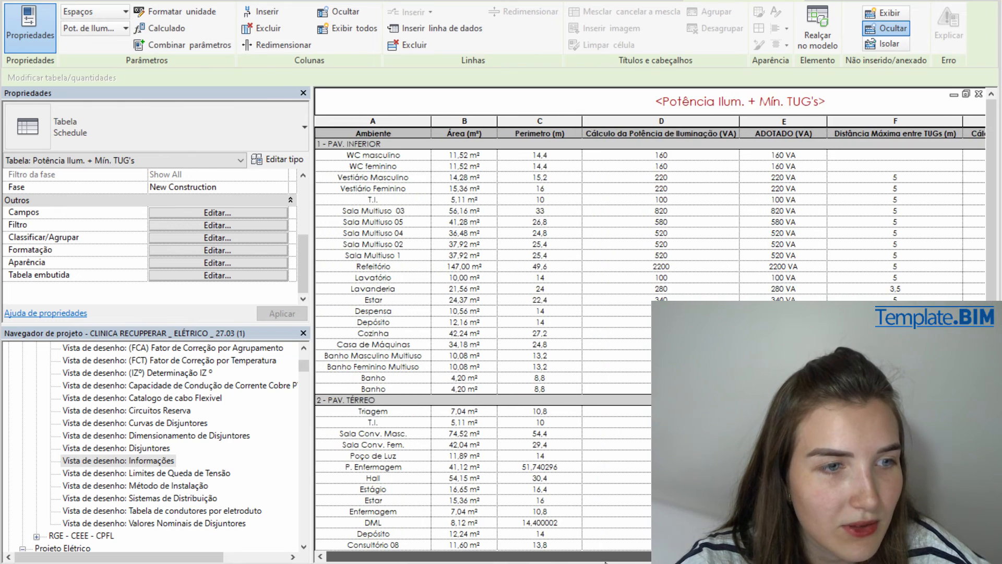
scroll(645, 347, down, 1)
scroll(644, 344, down, 5)
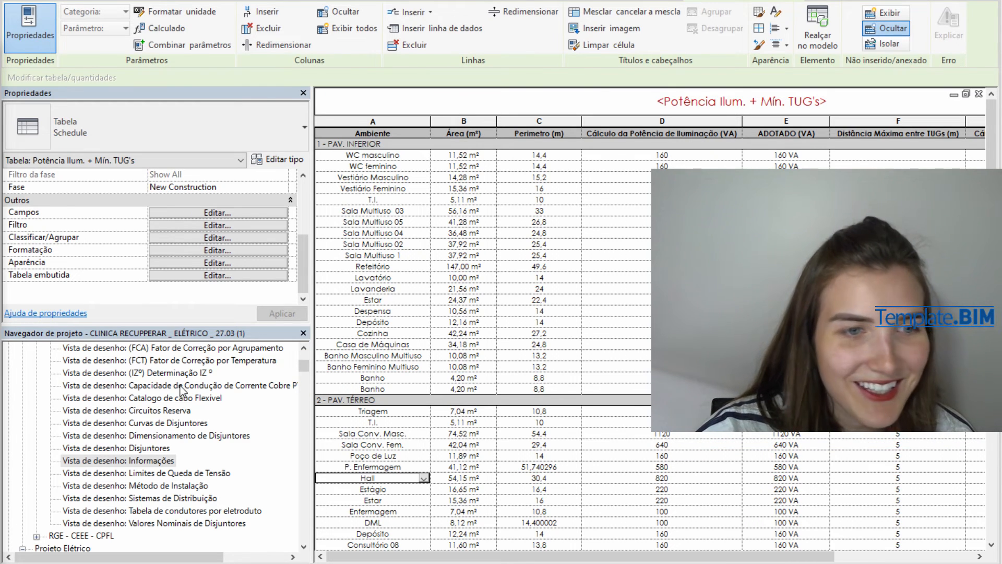
Review the Hall row from its area to the maximum outlet distance, including the calculated and adopted lighting power
drag(463, 477, 898, 478)
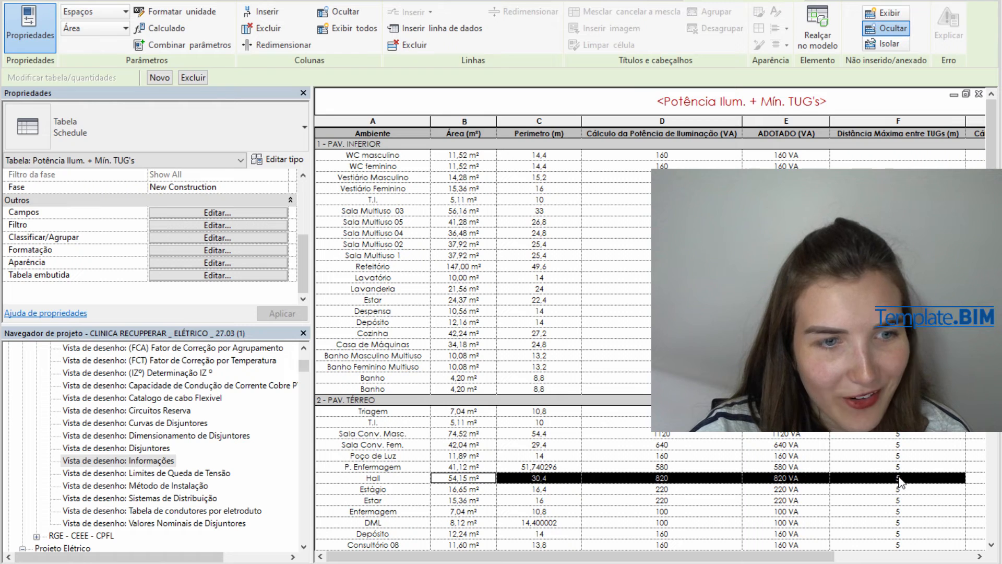
click(559, 481)
click(787, 130)
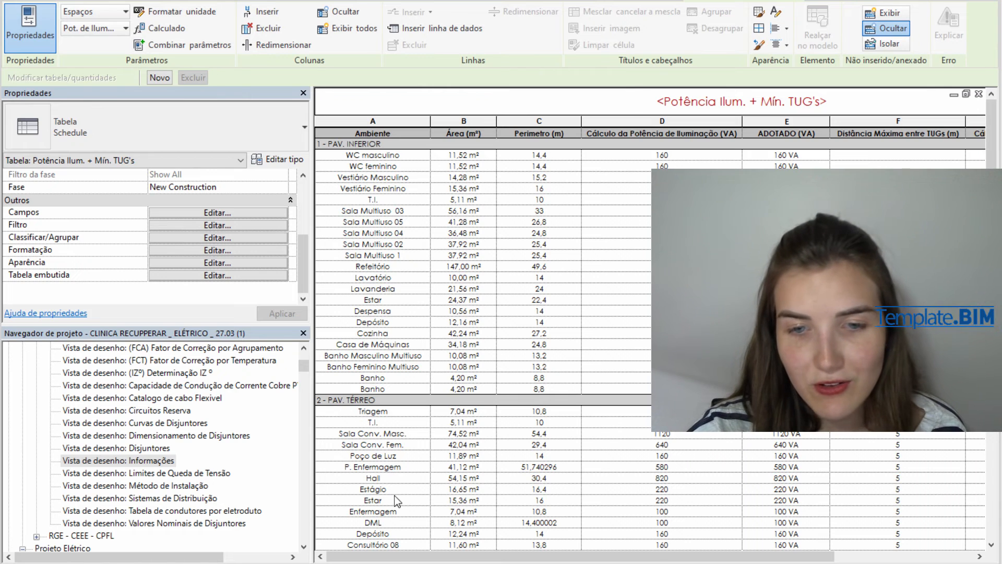
drag(385, 478, 670, 480)
click(678, 479)
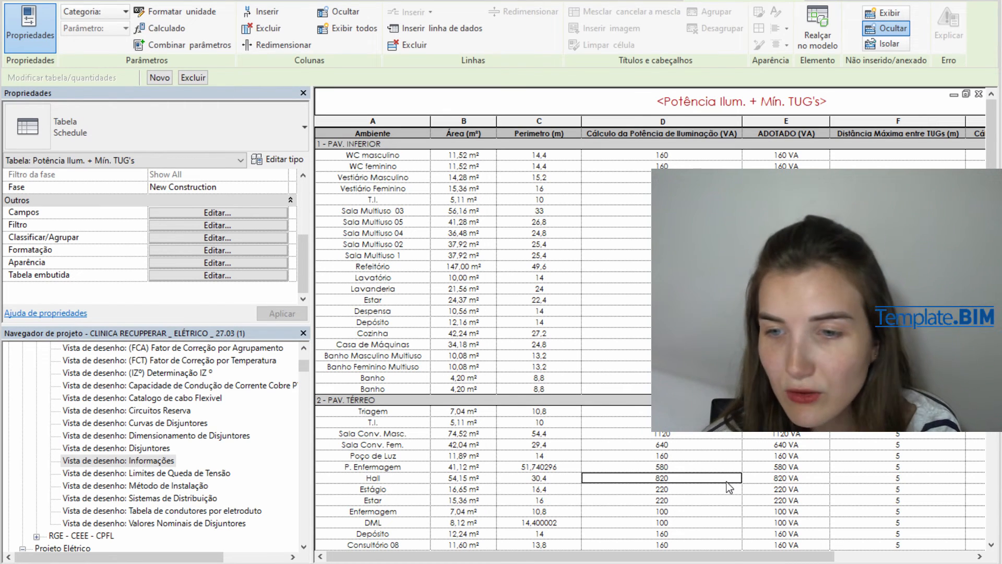
Examine the Hall's adopted power, outlet distance and outlet quantities, and open its Distância Máxima entre TUGs value for editing
key(Right)
key(Right)
key(Left)
key(Right)
key(Right)
key(Right)
key(Left)
key(Left)
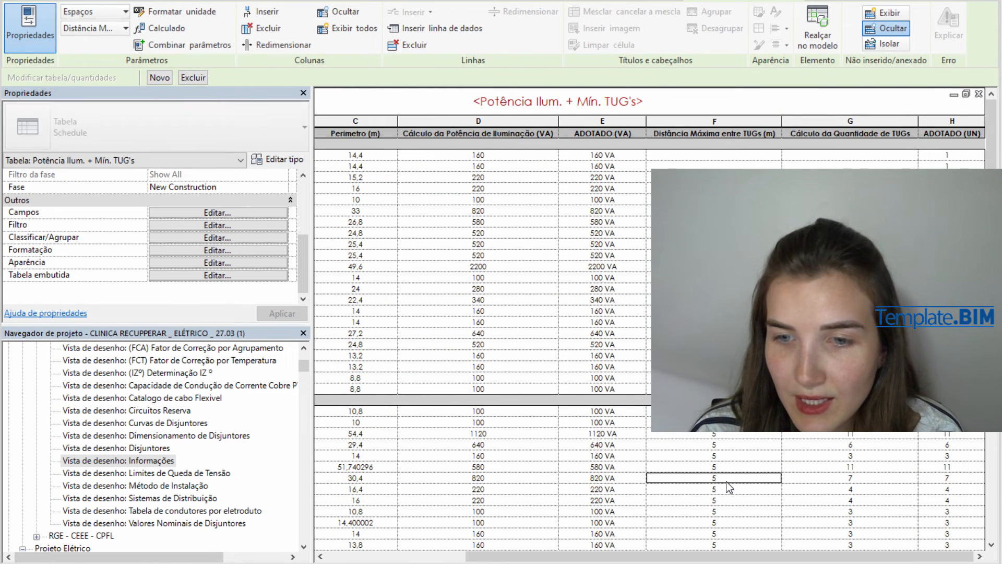
key(Right)
key(Right)
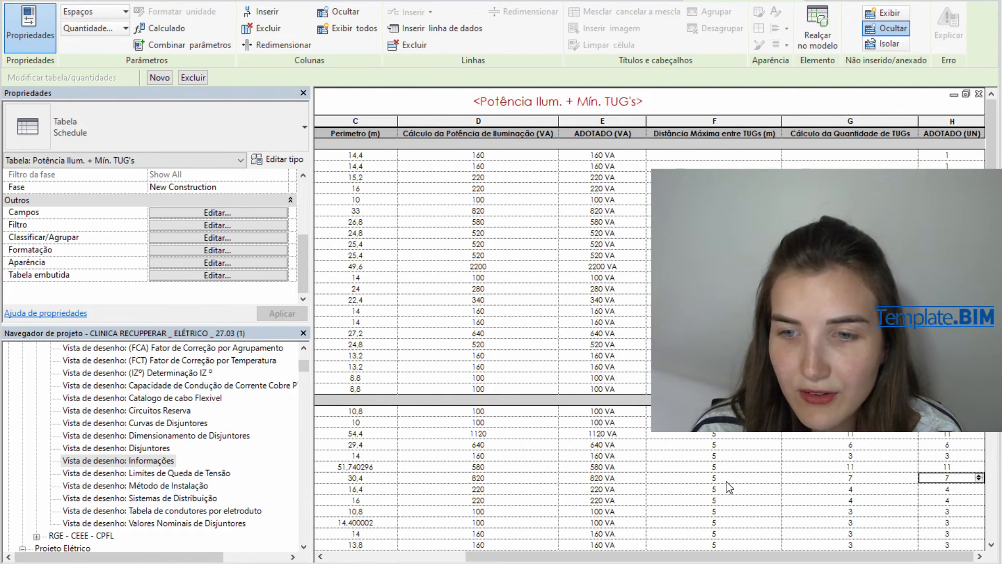
click(733, 477)
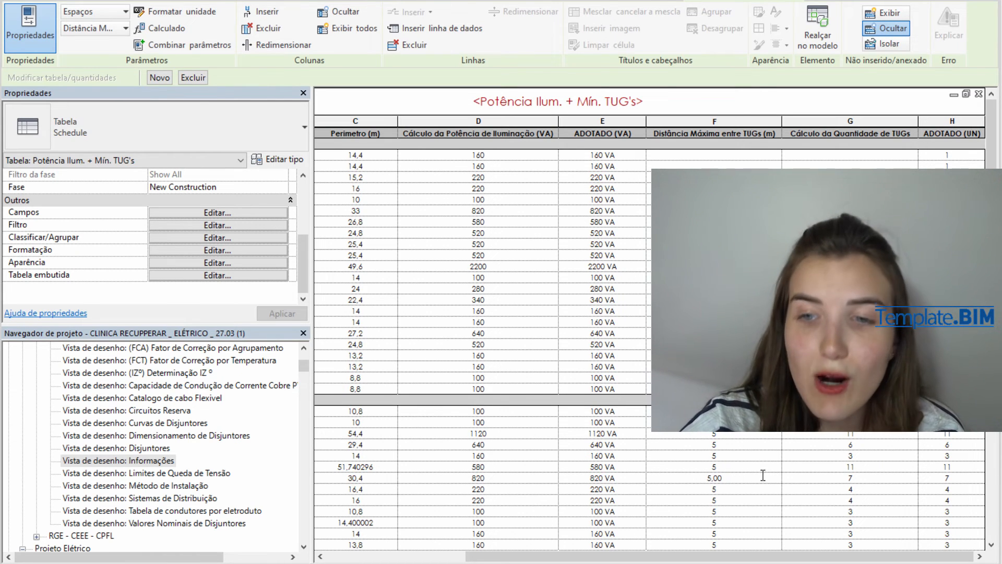
Check the Hall's calculated and adopted TUG quantities in the schedule, and open the floor plan 2 - PAV. TÉRREO
click(866, 476)
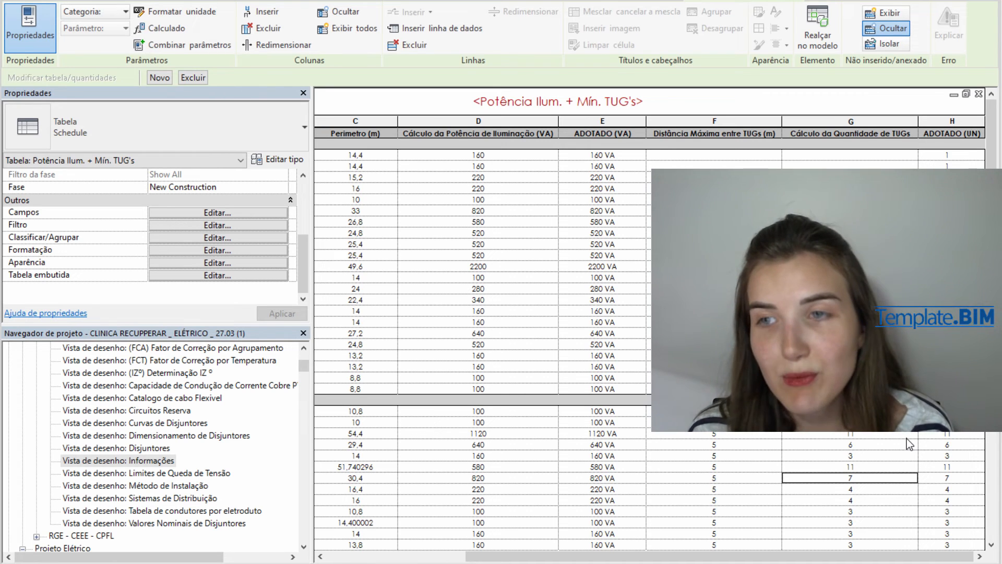
key(Tab)
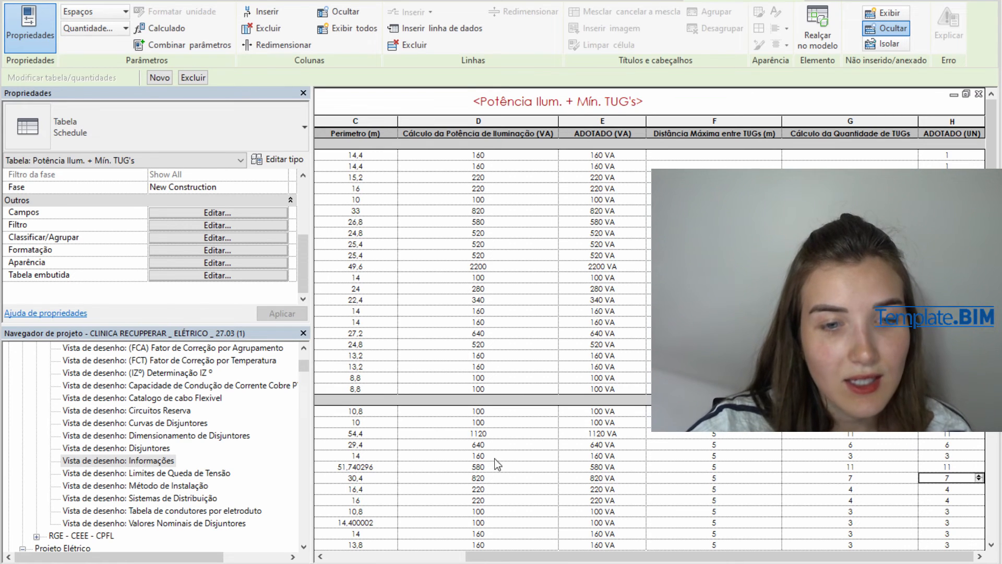
scroll(103, 462, down, 2)
scroll(103, 463, down, 6)
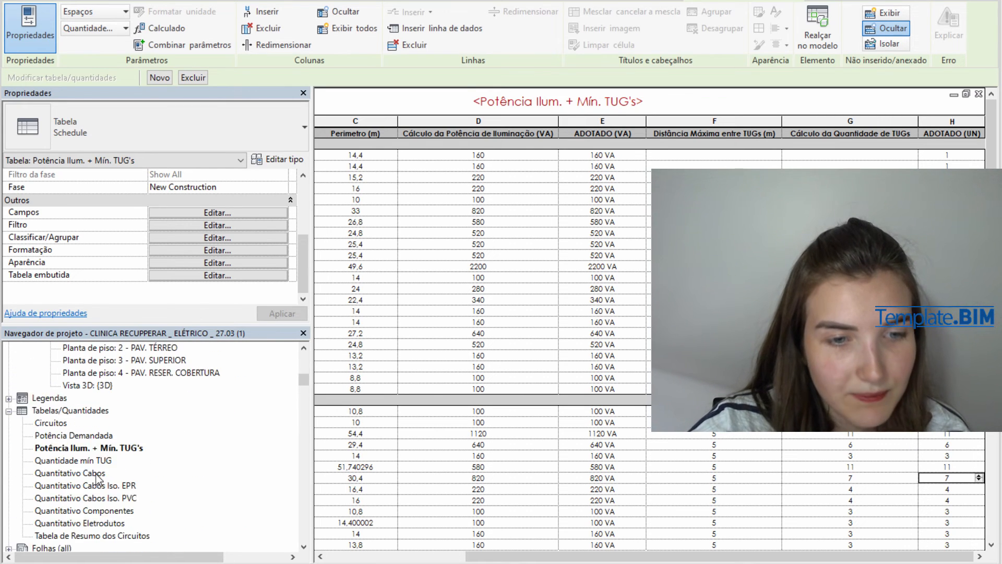
scroll(159, 464, up, 3)
double_click(120, 422)
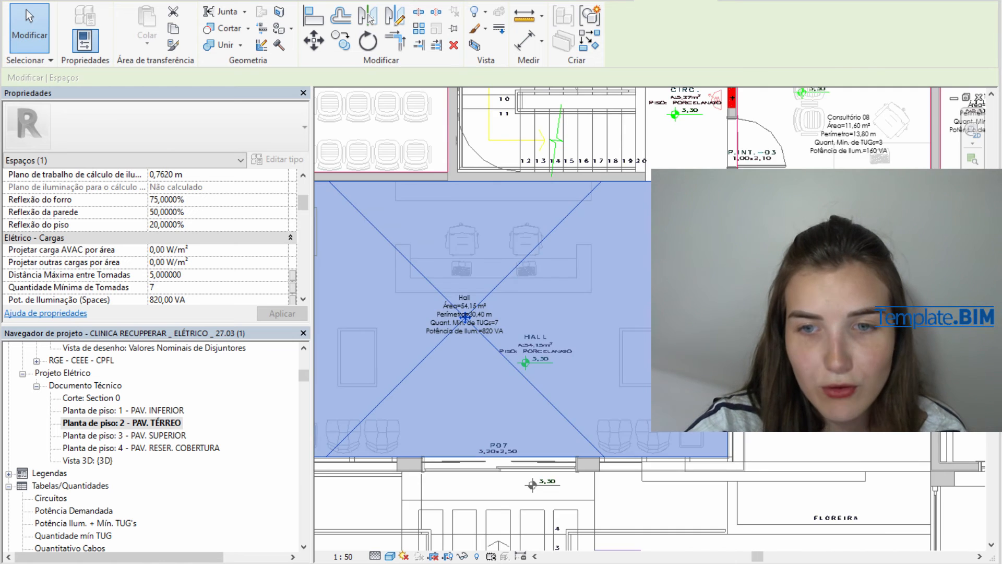
Examine the Hall tag's area, perimeter, minimum TUG quantity and lighting power, and review the other tagged spaces on the floor
key(Escape)
scroll(425, 310, up, 5)
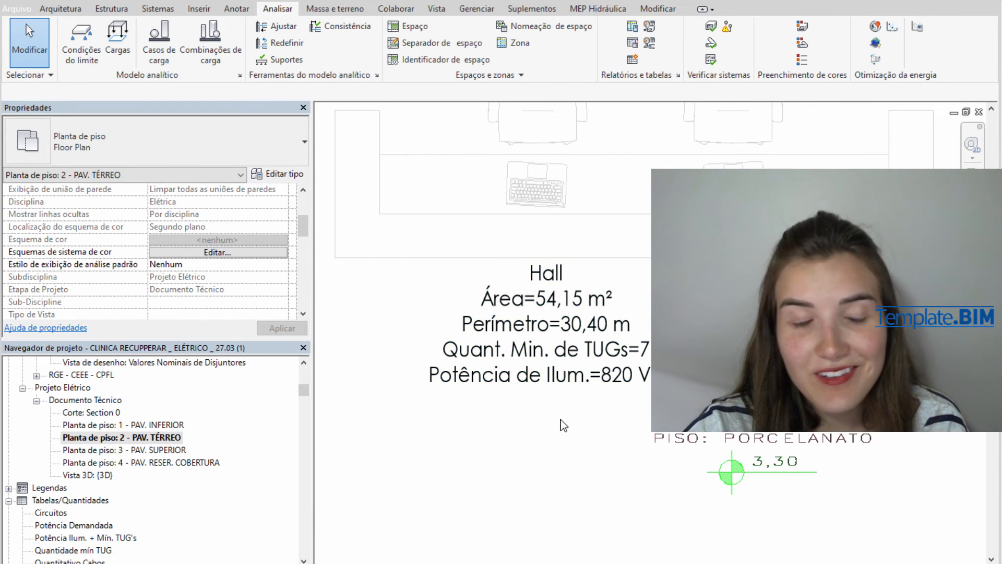
scroll(543, 363, down, 4)
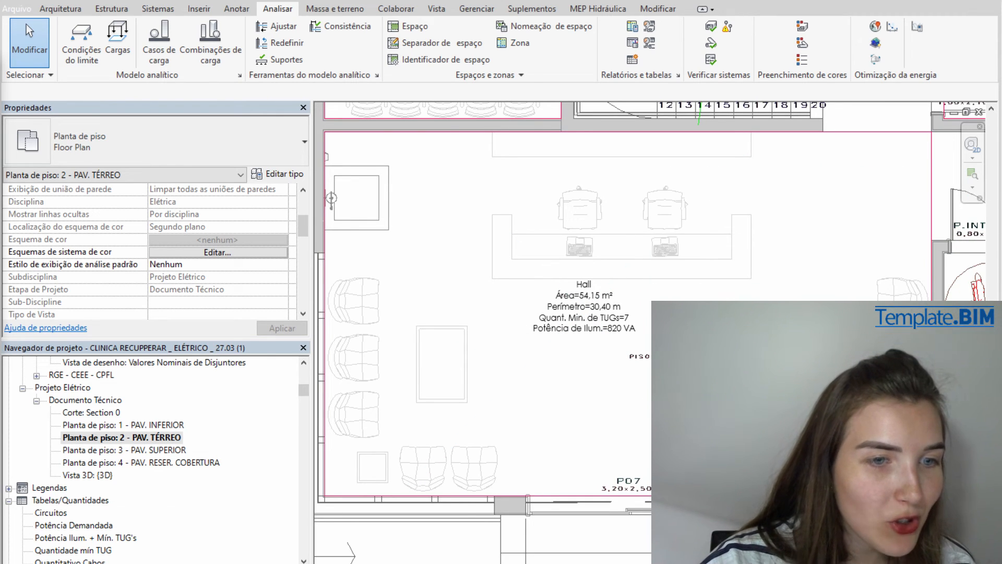
scroll(631, 320, up, 5)
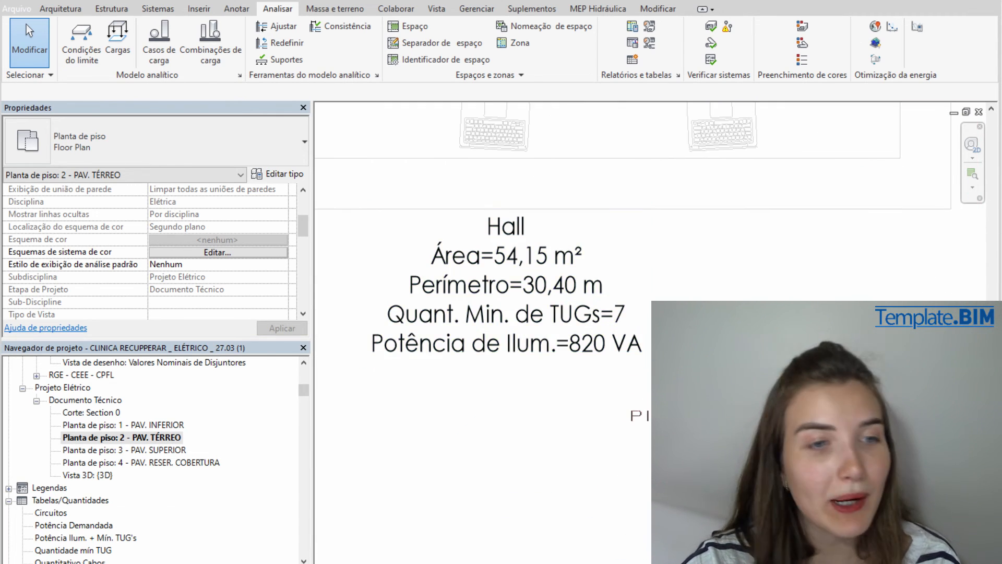
scroll(645, 319, down, 5)
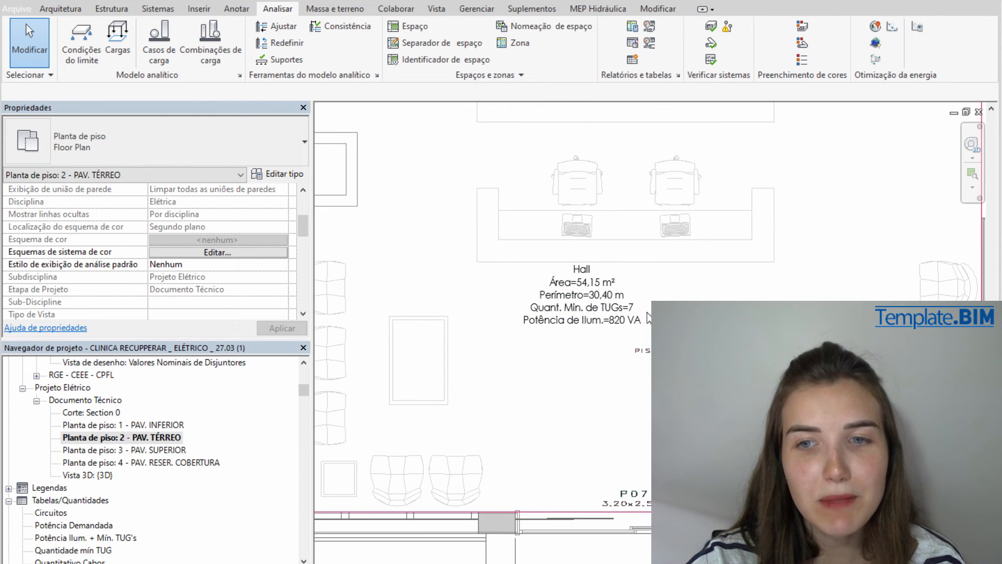
scroll(646, 319, up, 1)
scroll(590, 381, down, 3)
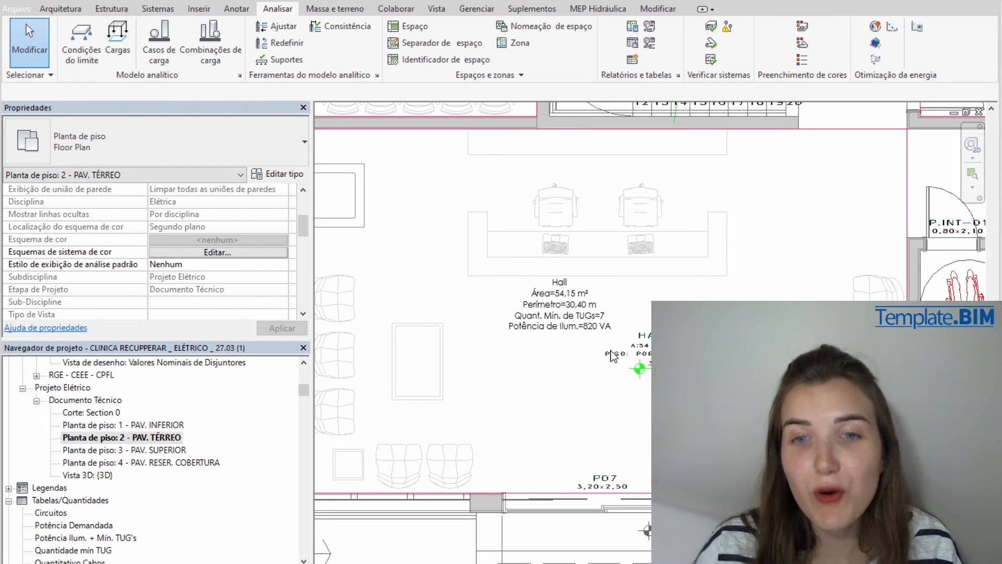
scroll(610, 355, down, 1)
middle_drag(610, 356, 630, 399)
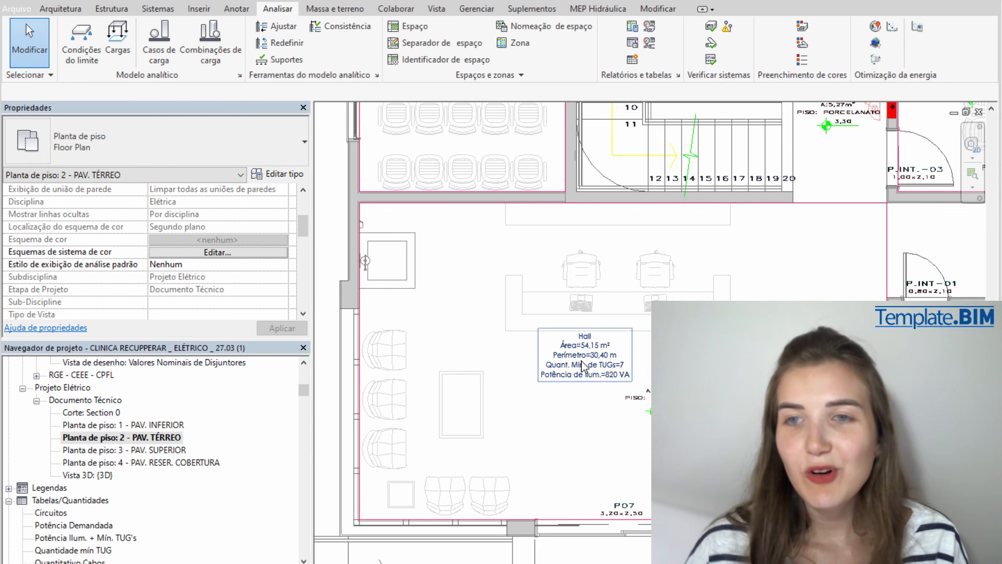
scroll(621, 350, down, 8)
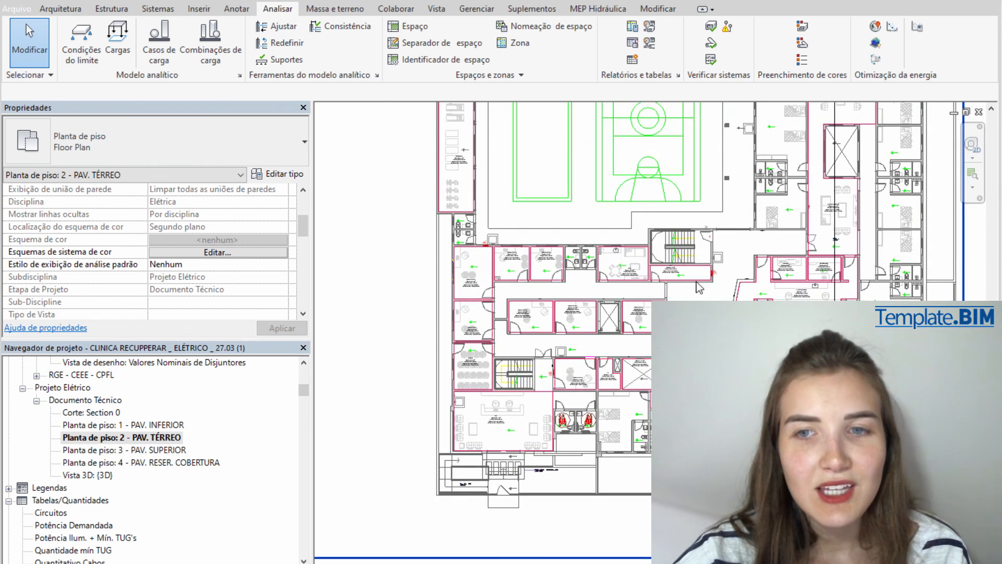
scroll(574, 376, up, 5)
scroll(112, 510, down, 4)
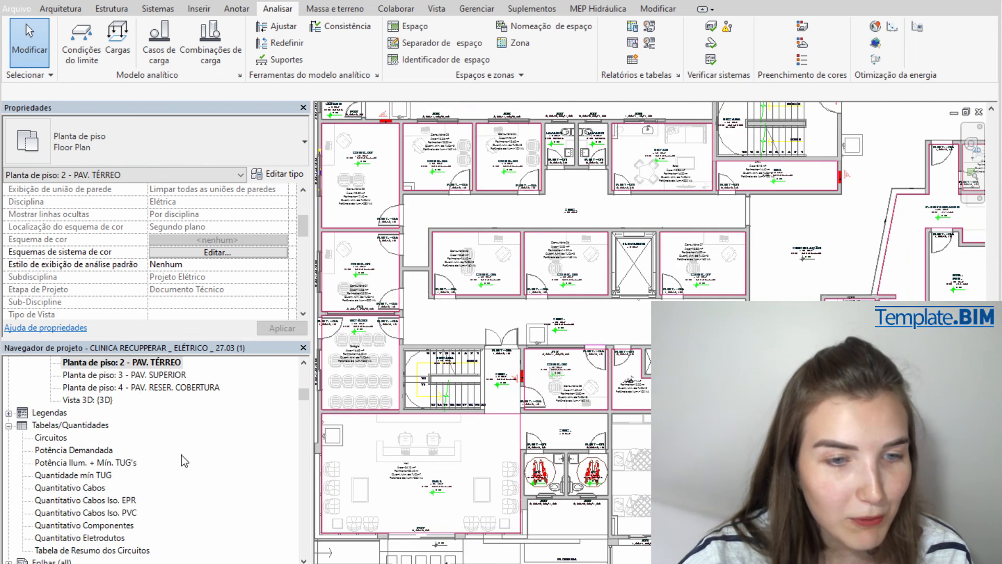
In the Quantidade mín TUG schedule, classify the Lavatório of 1 - PAV. INFERIOR as Banho and clear its Serviço classification
scroll(112, 511, down, 4)
scroll(99, 496, up, 4)
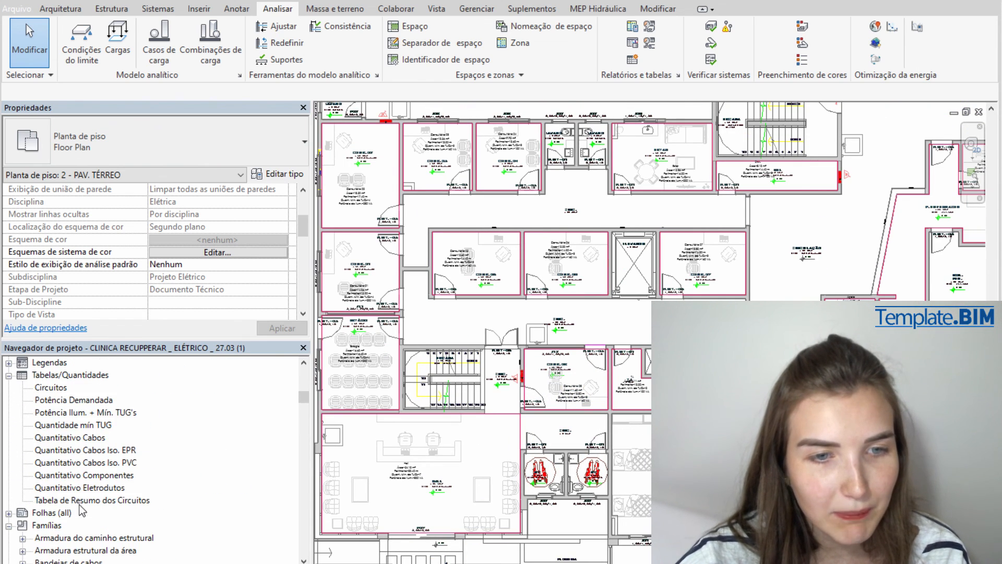
double_click(73, 424)
click(499, 280)
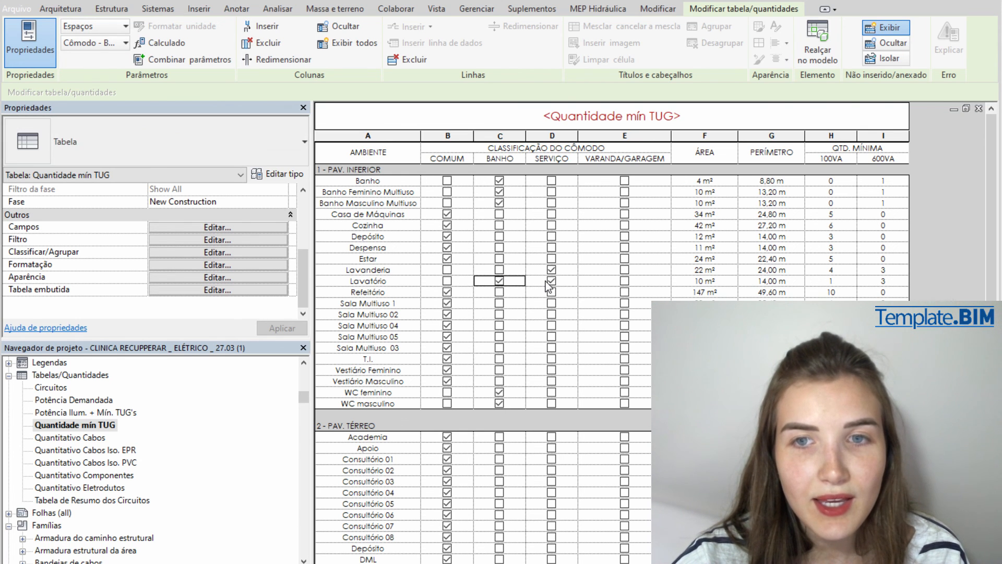
click(551, 281)
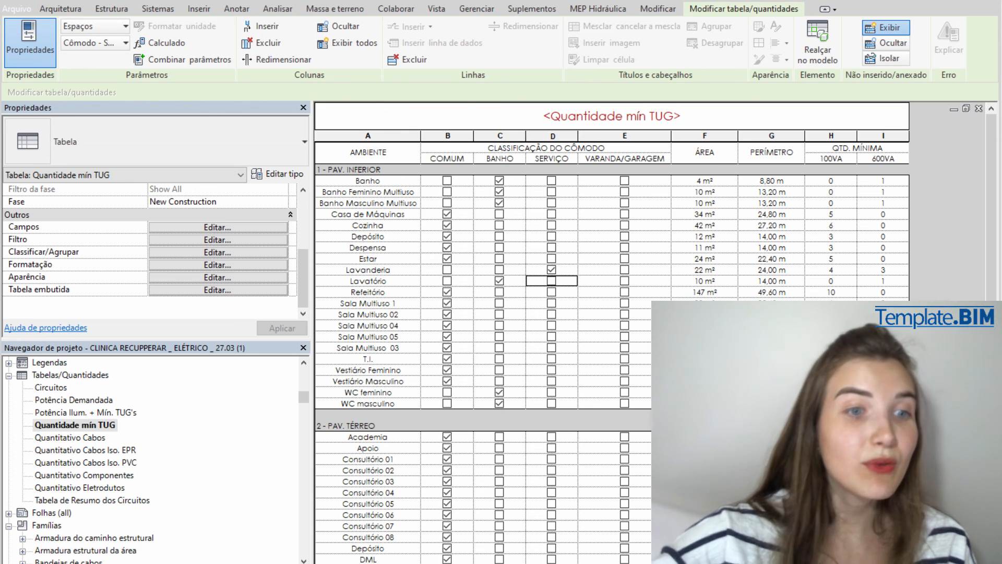